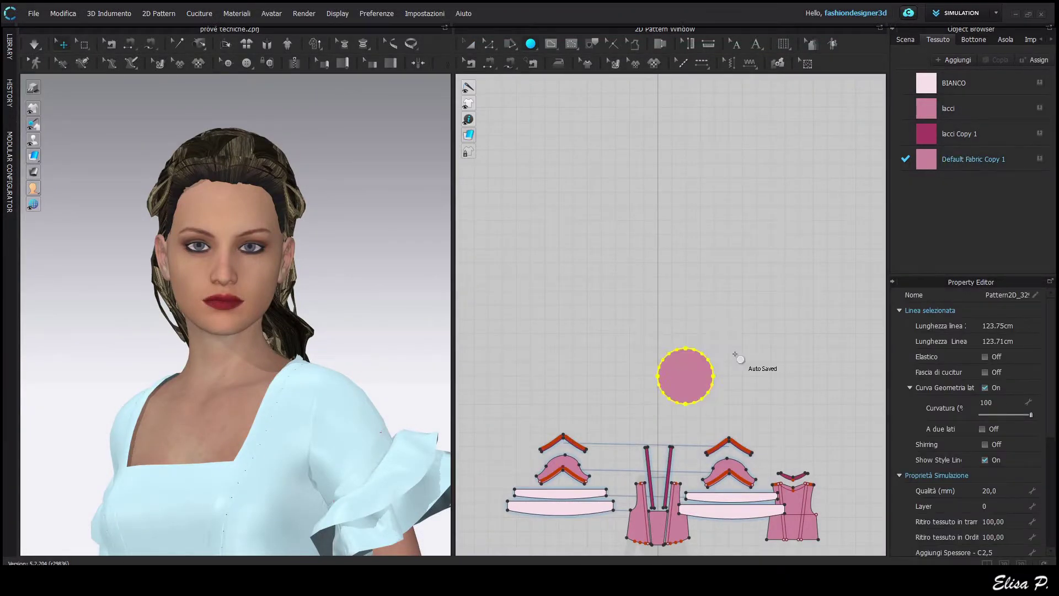
Step: Turn the circle piece horizontal and bring it down to the top of the avatar's head
scroll(714, 402, up, 5)
middle_drag(714, 402, 777, 400)
scroll(777, 401, down, 2)
scroll(300, 298, down, 8)
click(213, 114)
right_drag(353, 269, 269, 263)
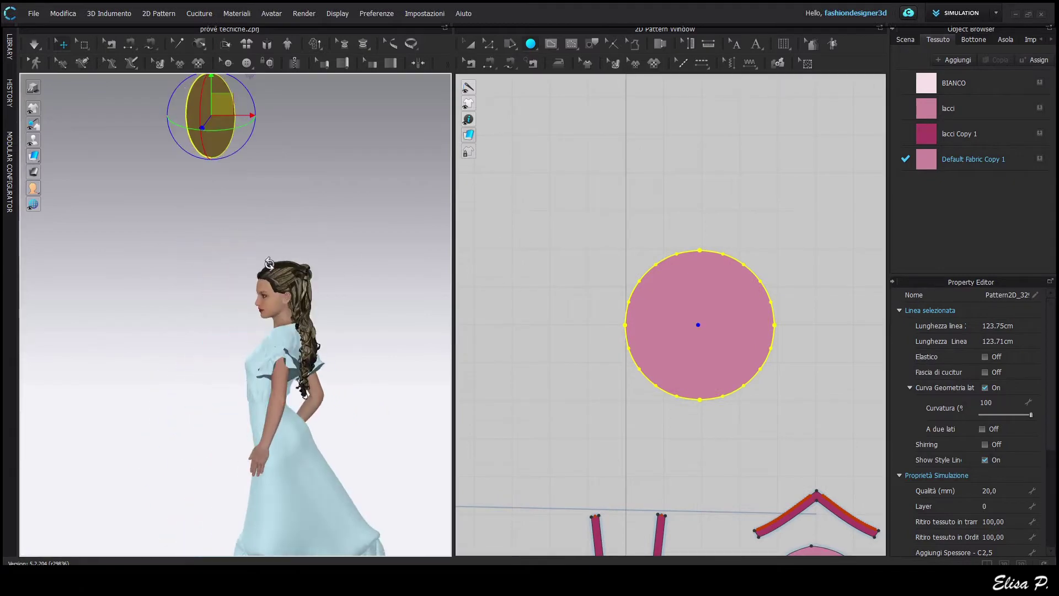
drag(219, 107, 294, 250)
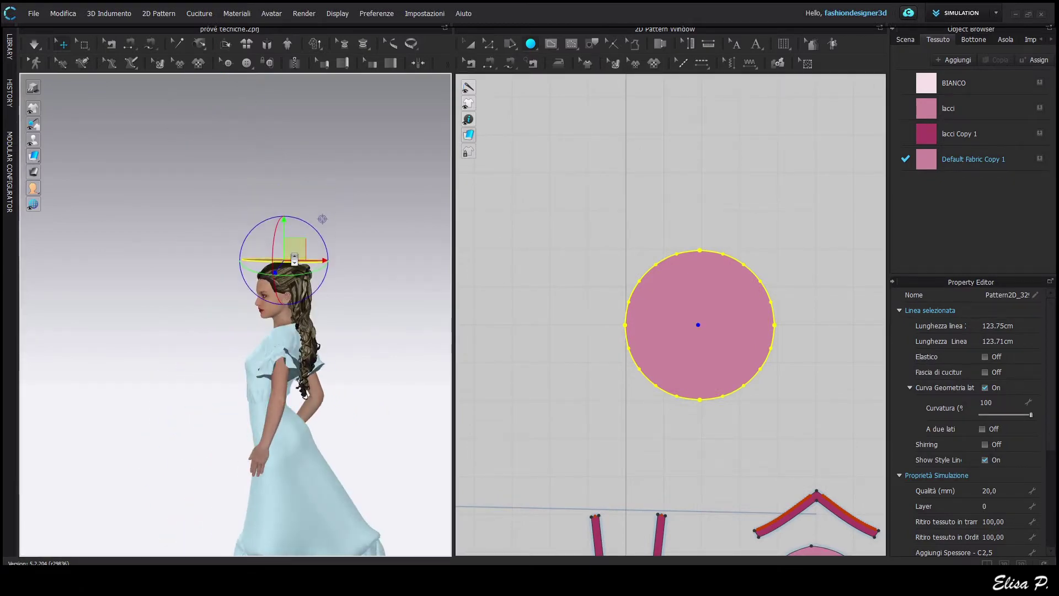
Step: Shift the circle piece sideways to centre it above the avatar's head
right_drag(291, 254, 249, 294)
key(2)
middle_drag(300, 235, 300, 359)
scroll(300, 359, up, 2)
right_drag(300, 359, 225, 386)
drag(316, 176, 273, 172)
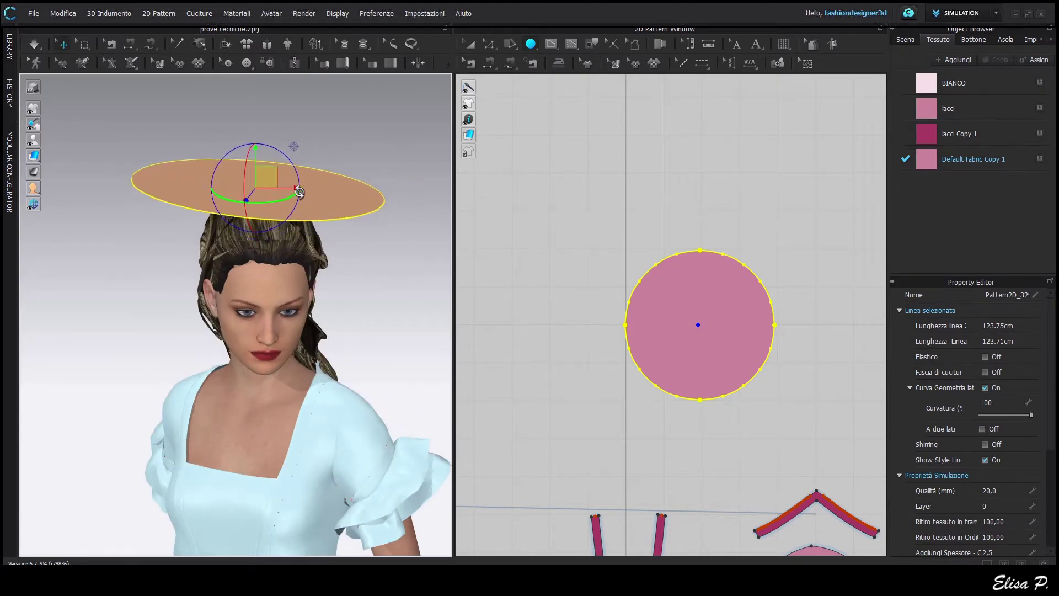
Step: Draw a vertical internal line about 39 cm long across the circle and rotate the piece so the line matches the head's direction
middle_drag(696, 308, 659, 274)
click(663, 363)
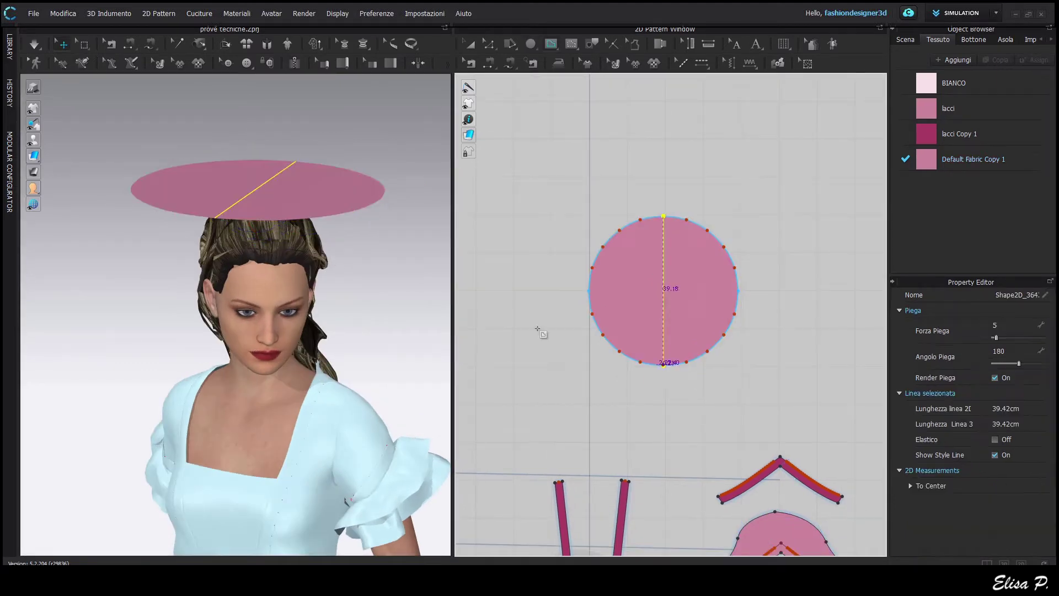
right_drag(265, 194, 268, 213)
click(260, 202)
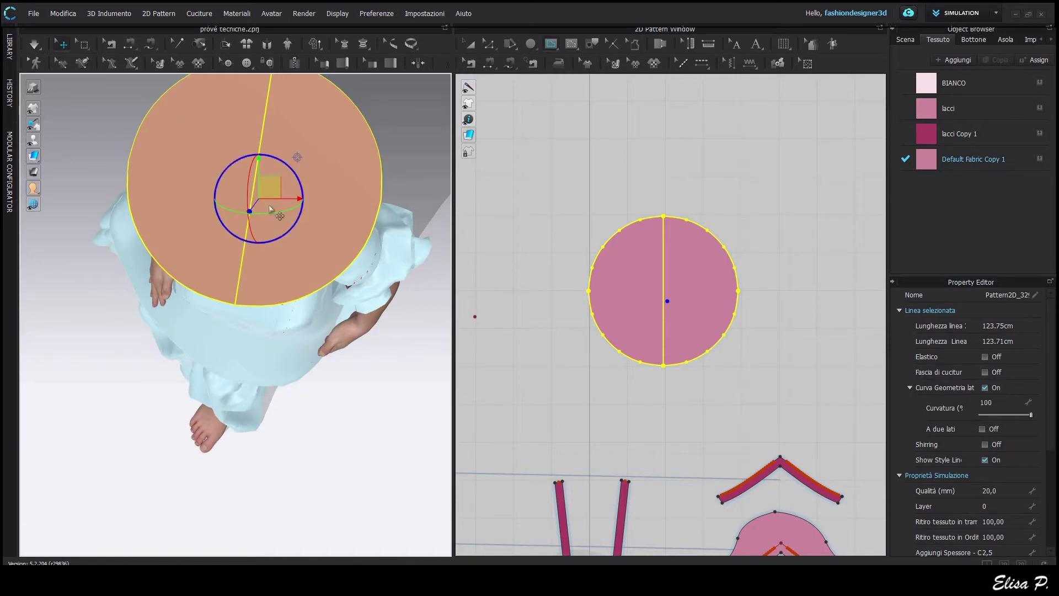
drag(287, 230, 294, 221)
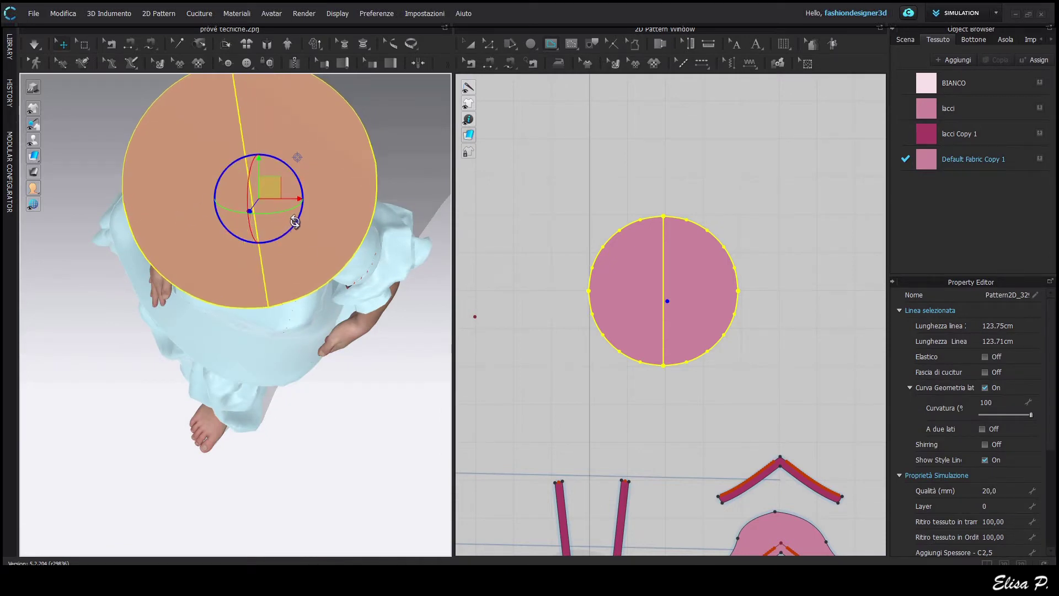
mouse_move(295, 222)
right_down()
mouse_move(277, 180)
mouse_move(286, 214)
right_up()
drag(289, 231, 297, 224)
drag(272, 189, 286, 189)
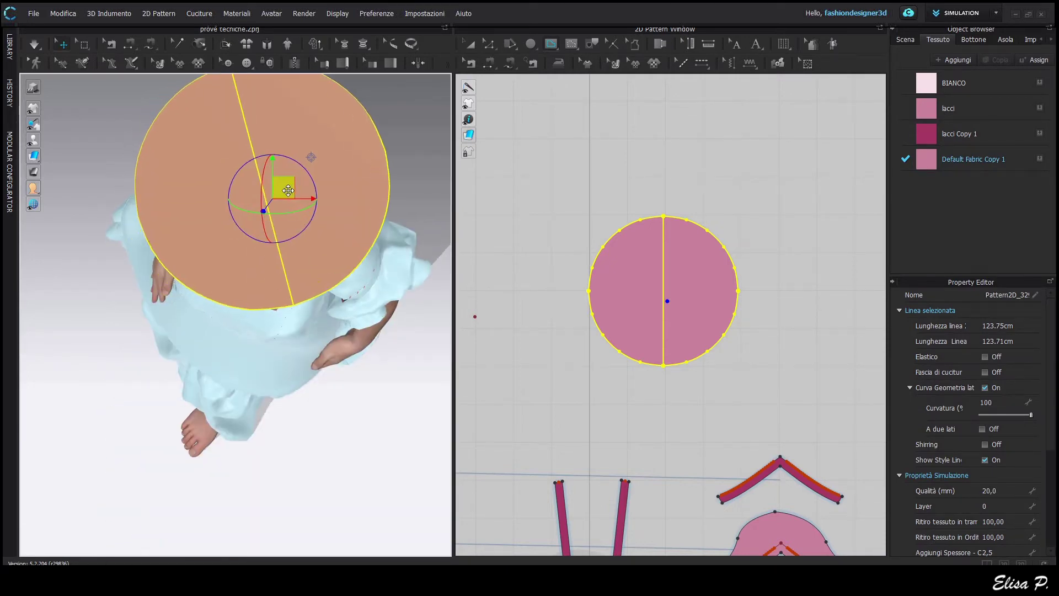
right_drag(304, 216, 307, 183)
Step: Lower the opacity of Default Fabric Copy 1 to see the head beneath the circle and restore it to 100
key(a)
click(1007, 166)
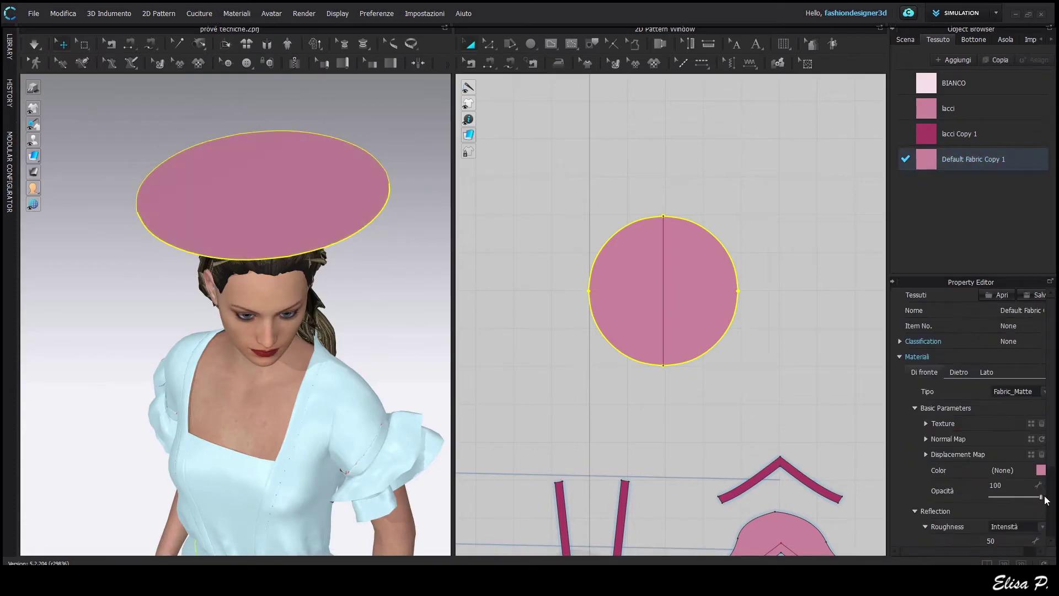
drag(1042, 497, 1008, 498)
right_drag(331, 220, 332, 257)
drag(1009, 497, 1035, 499)
right_drag(363, 333, 432, 359)
drag(1032, 500, 1044, 499)
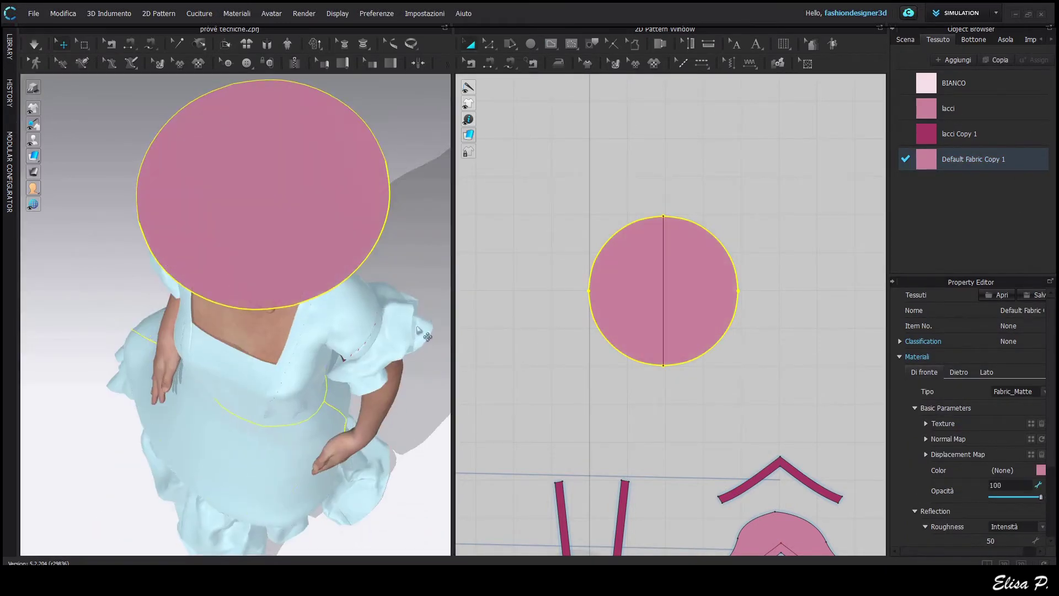
Step: Move and tilt the circle piece in 3D so it lies just over the top of the head
click(409, 339)
right_drag(408, 339, 304, 298)
click(663, 295)
click(283, 298)
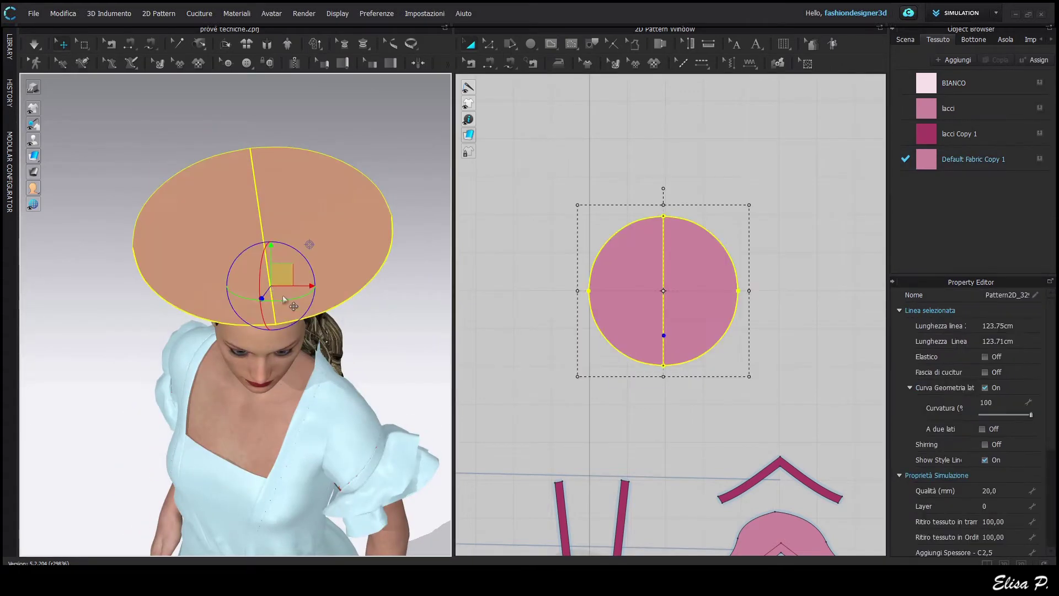
drag(310, 280, 270, 279)
right_drag(276, 317, 194, 290)
drag(310, 278, 285, 287)
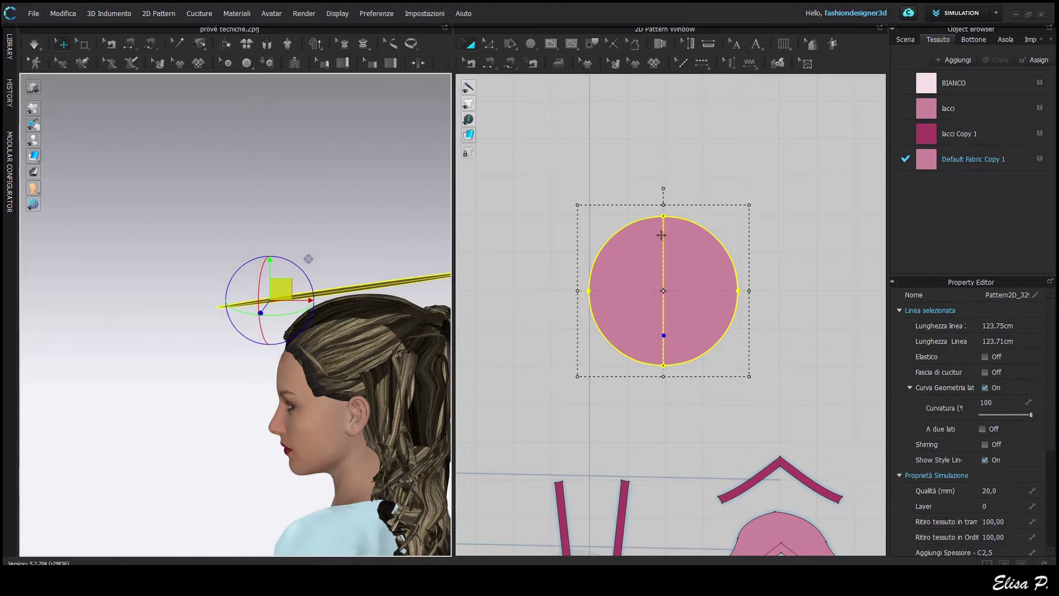
Step: Stretch the circle into an oval about 132 cm around and place a copy of it alongside in the pattern layout
click(663, 235)
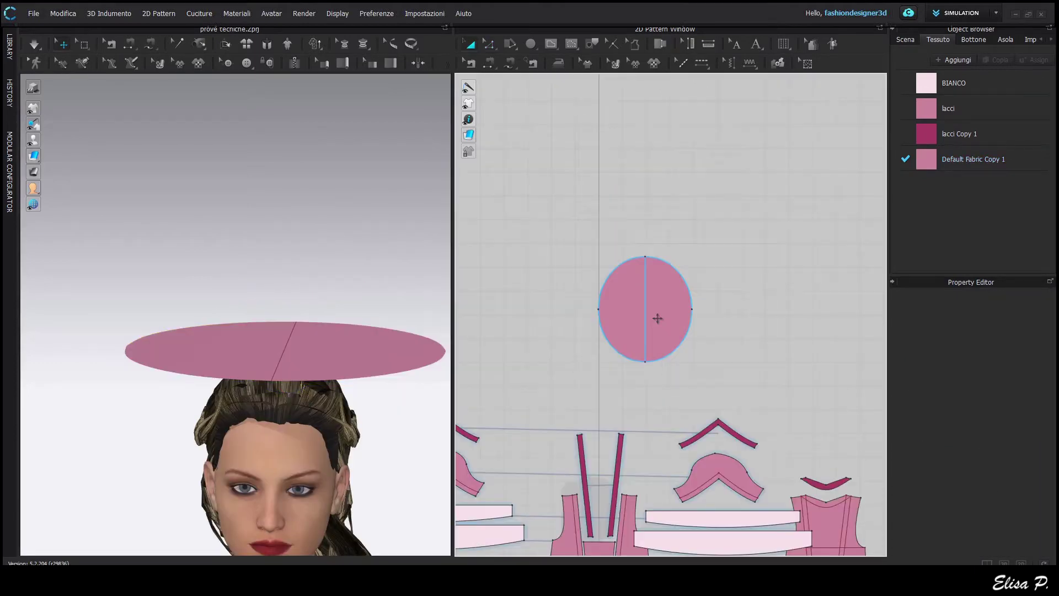
click(747, 308)
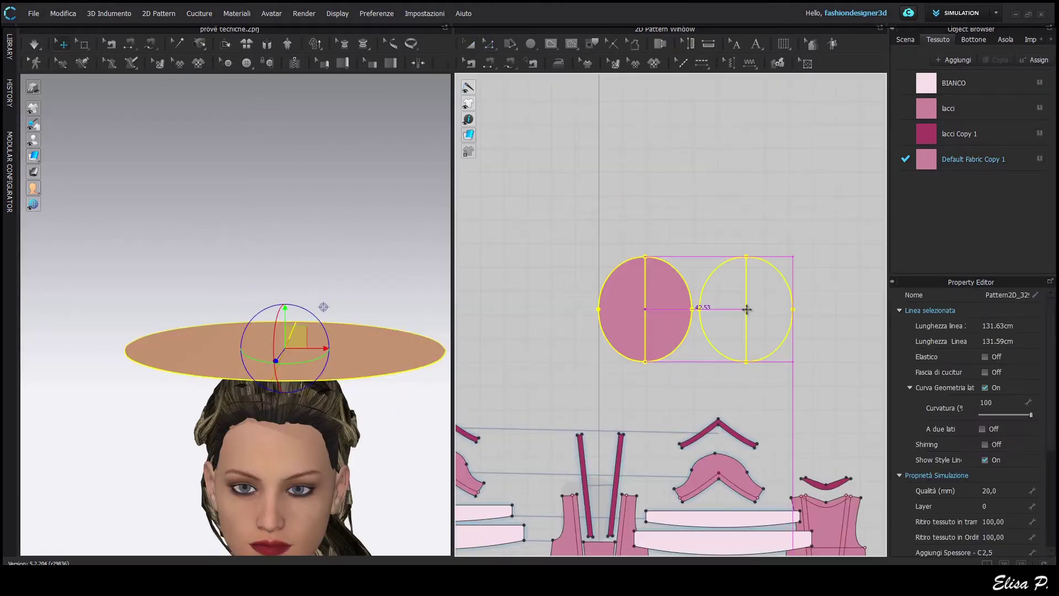
click(795, 368)
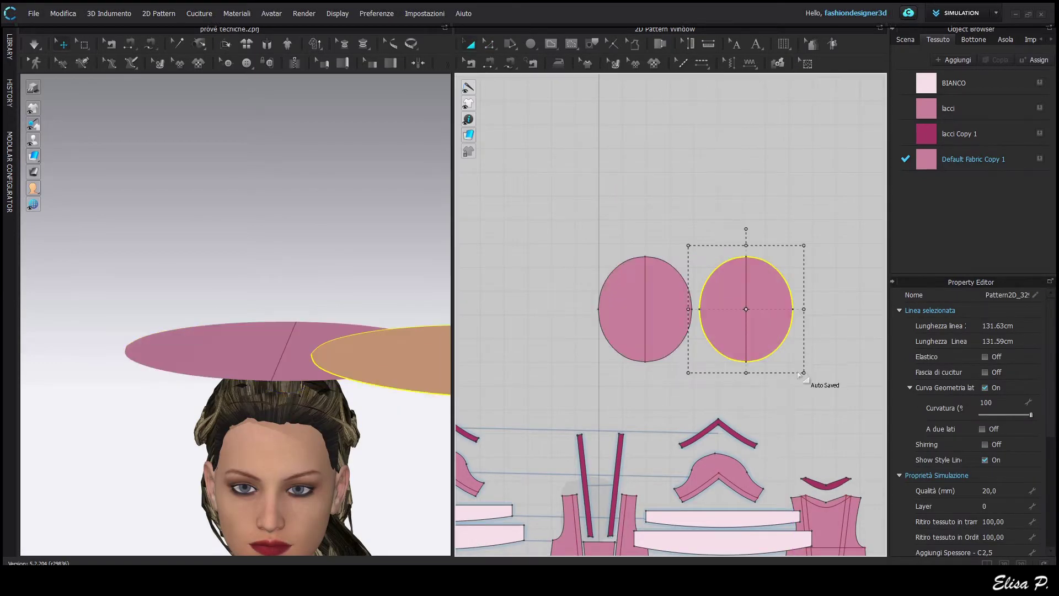
Step: Scale the copied oval down to an outline of about 86 cm and place it beside the large oval
drag(804, 372, 771, 337)
drag(749, 301, 753, 326)
scroll(751, 331, up, 6)
Step: Offset the small oval's pattern outline outward by 4 cm with one offset and an internal line
key(z)
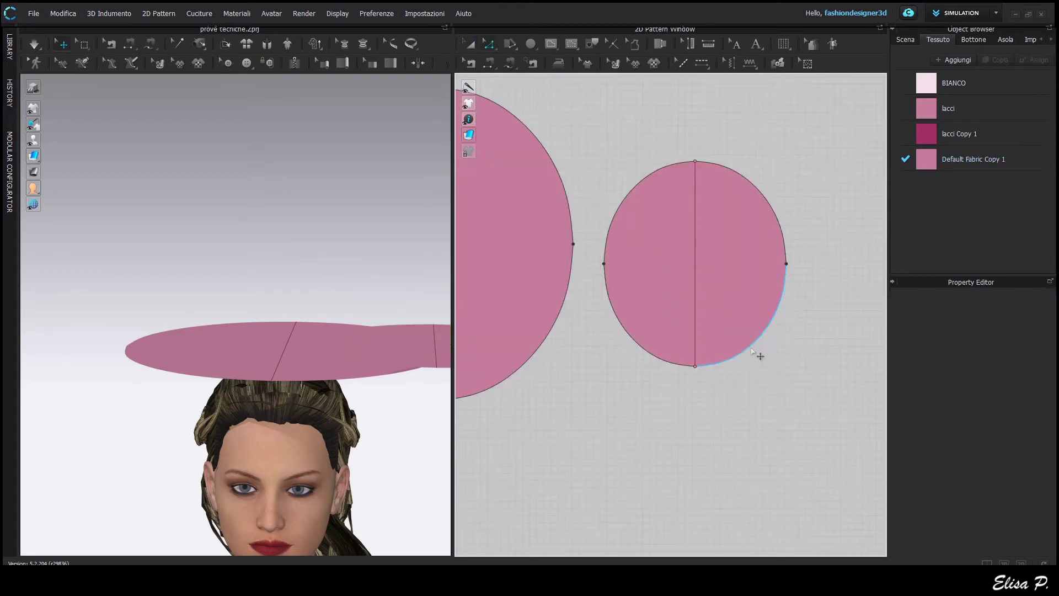
double_click(750, 347)
right_click(750, 346)
right_click(723, 394)
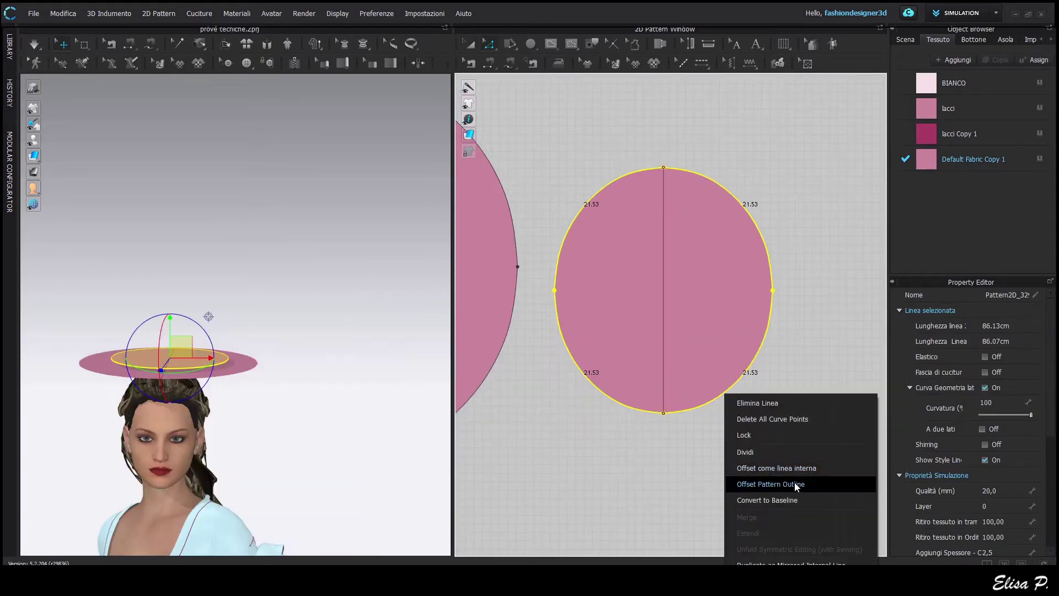
click(795, 484)
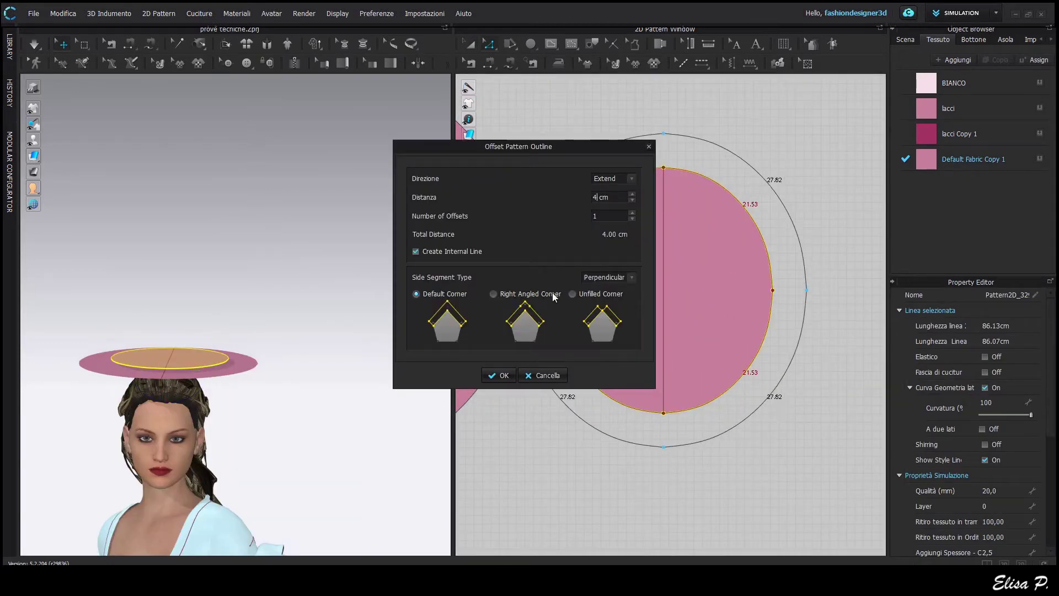
click(499, 375)
Step: Cut and sew the small oval along its internal line and move the resulting outer ring above the other oval pieces
double_click(710, 402)
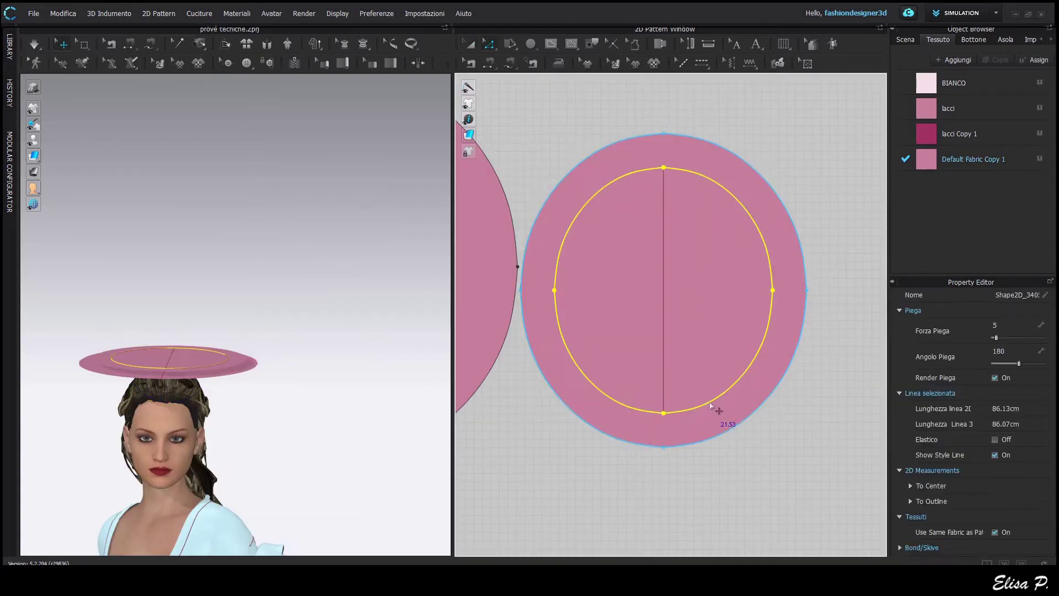
right_click(709, 403)
click(756, 280)
scroll(714, 379, down, 6)
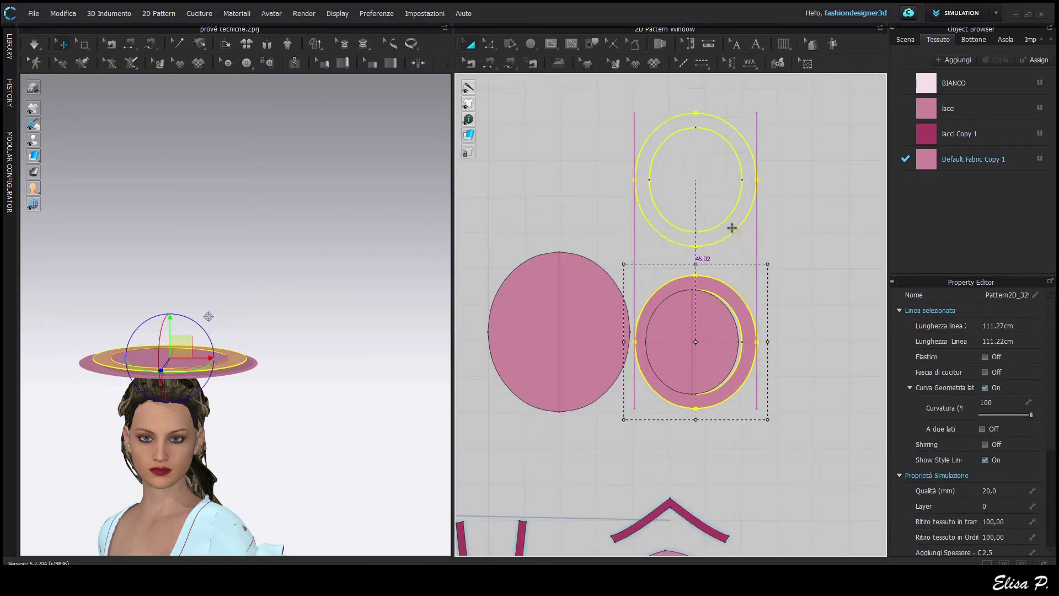
drag(732, 228, 698, 194)
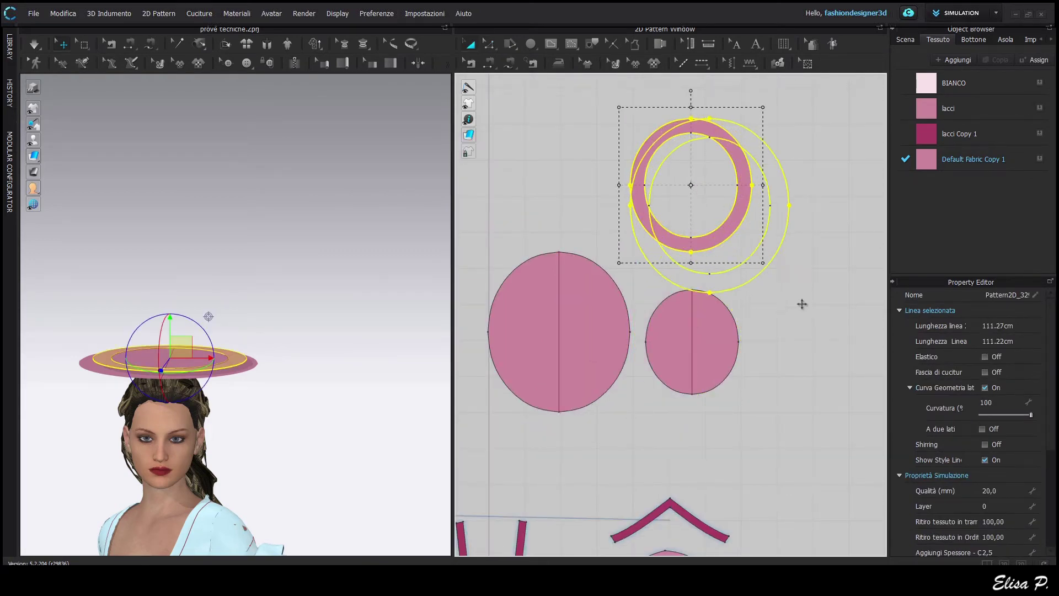
Step: Enlarge the ring to an outline of about 145 cm and reposition it over the head in 3D
drag(802, 304, 802, 304)
drag(770, 256, 752, 229)
right_drag(316, 380, 306, 438)
drag(296, 451, 267, 421)
Step: Paste a copy of the small oval over the large oval and enlarge it to an outline of about 130.5 cm
scroll(554, 359, up, 3)
middle_drag(556, 362, 588, 375)
click(696, 376)
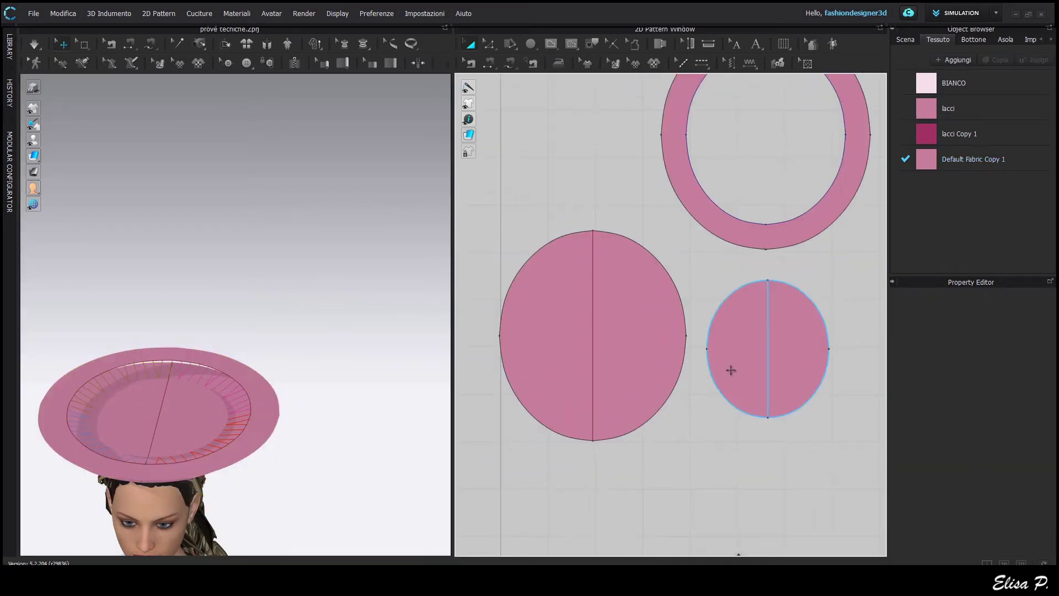
click(731, 370)
drag(592, 338, 594, 338)
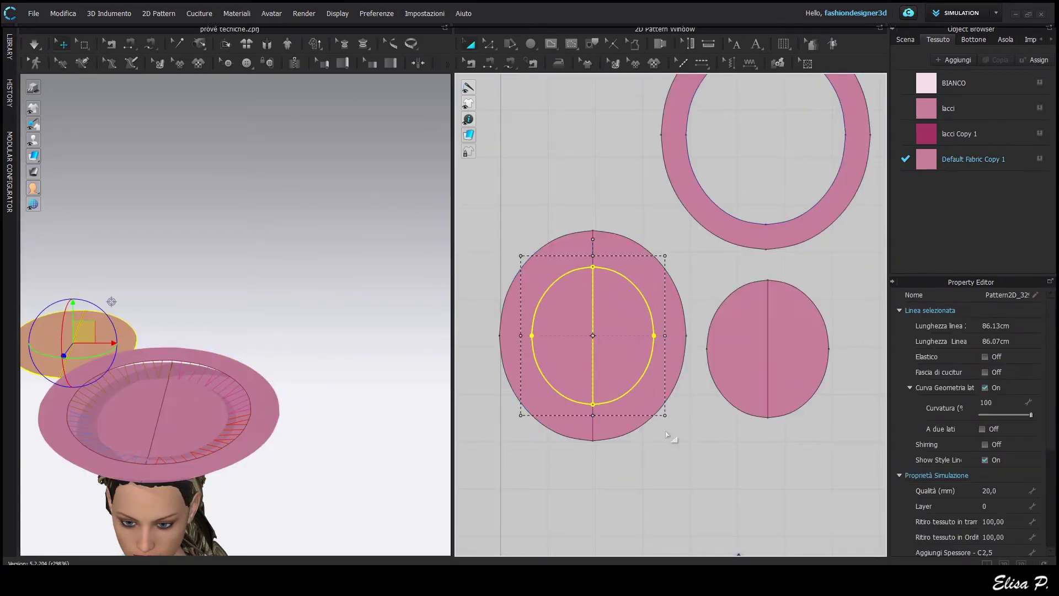
drag(665, 415, 699, 457)
drag(651, 350, 649, 343)
drag(695, 447, 699, 451)
Step: Delete the original large oval and put the enlarged copy in its place in the pattern layout
drag(638, 371, 672, 485)
click(683, 429)
click(636, 285)
key(Delete)
drag(638, 443, 645, 370)
Step: Move and tilt the new large oval in 3D so it sits directly beneath the ring and small oval on the head
drag(109, 350, 169, 407)
right_drag(320, 430, 185, 375)
drag(350, 362, 242, 328)
right_drag(237, 326, 347, 389)
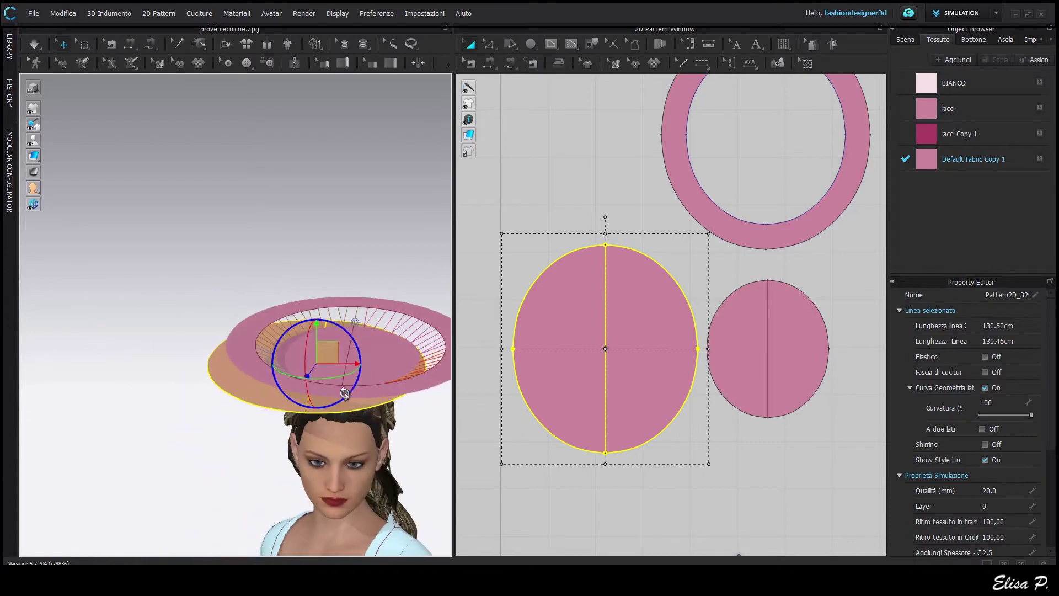
drag(328, 352, 350, 359)
right_drag(381, 400, 292, 378)
drag(328, 356, 329, 351)
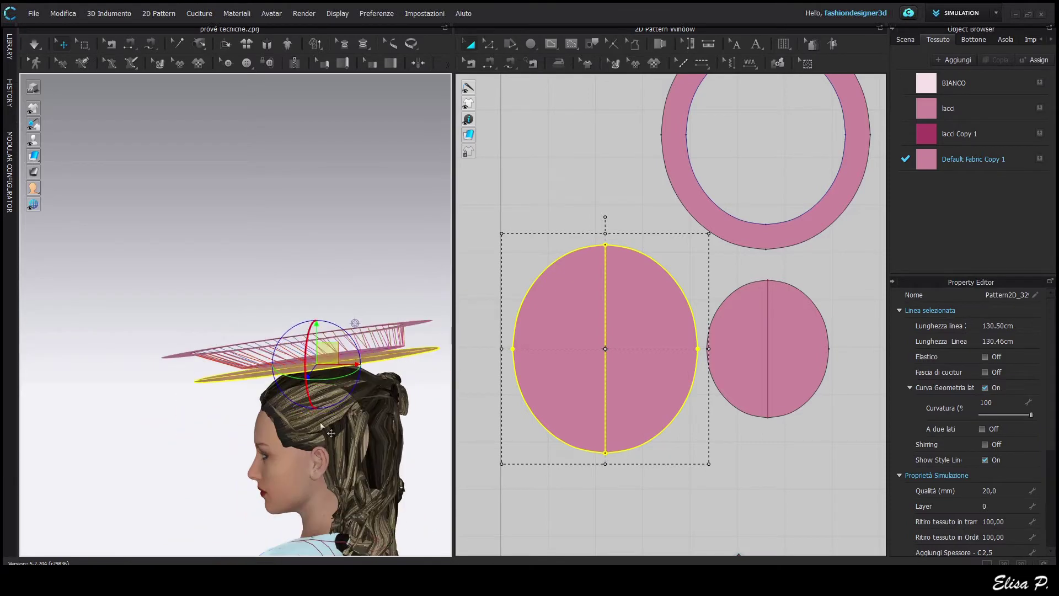
right_drag(337, 370, 430, 425)
right_drag(373, 388, 378, 371)
middle_drag(378, 371, 320, 387)
scroll(632, 403, down, 2)
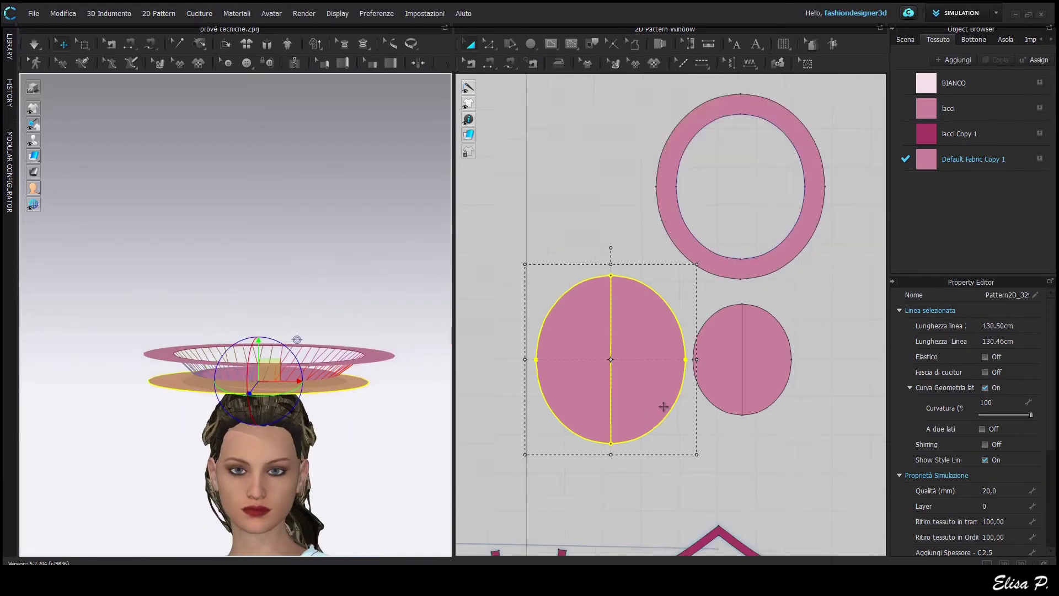
middle_drag(663, 407, 658, 414)
Step: Clone the small oval as an internal shape centred inside the large oval
right_click(775, 398)
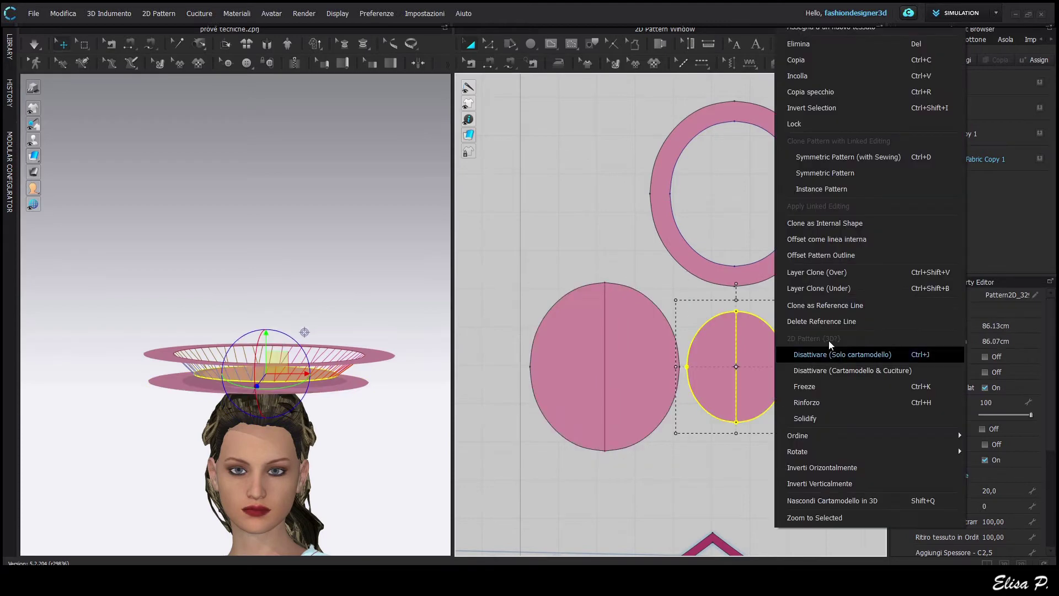
click(841, 256)
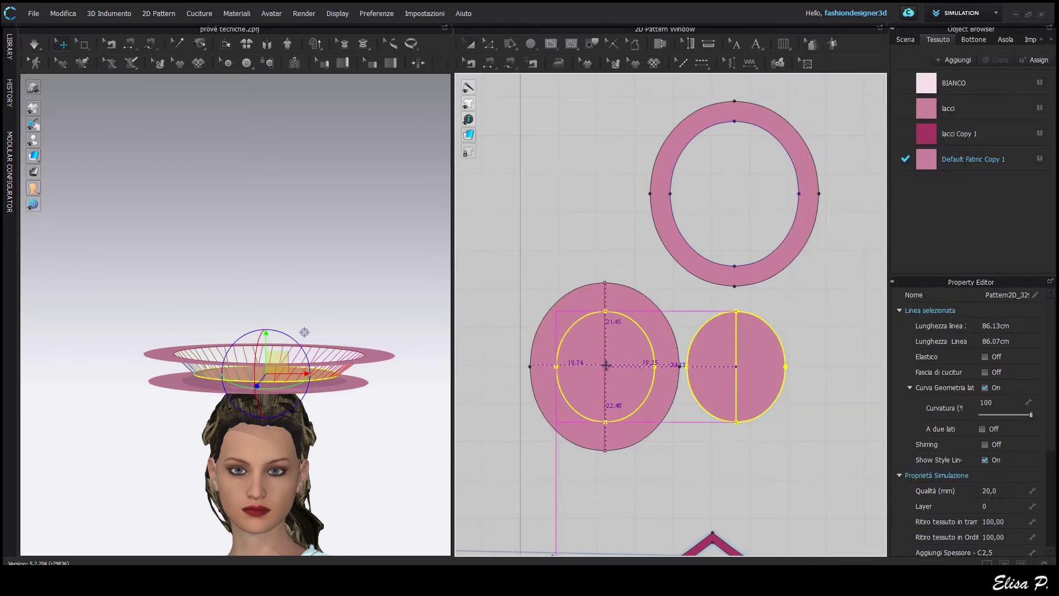
click(717, 456)
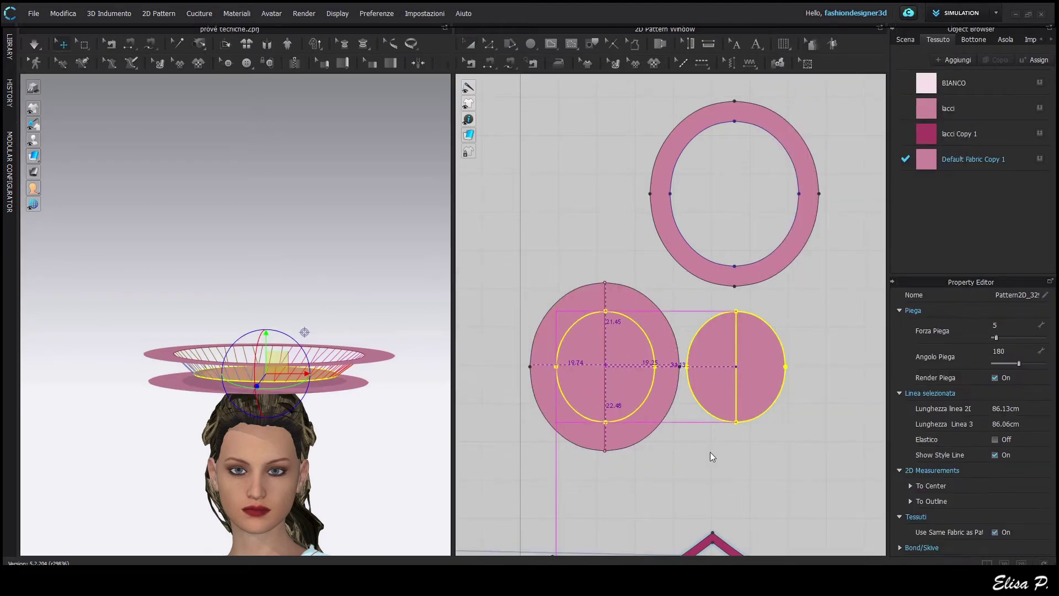
key(a)
click(757, 446)
middle_drag(757, 447, 735, 452)
right_click(730, 450)
click(661, 451)
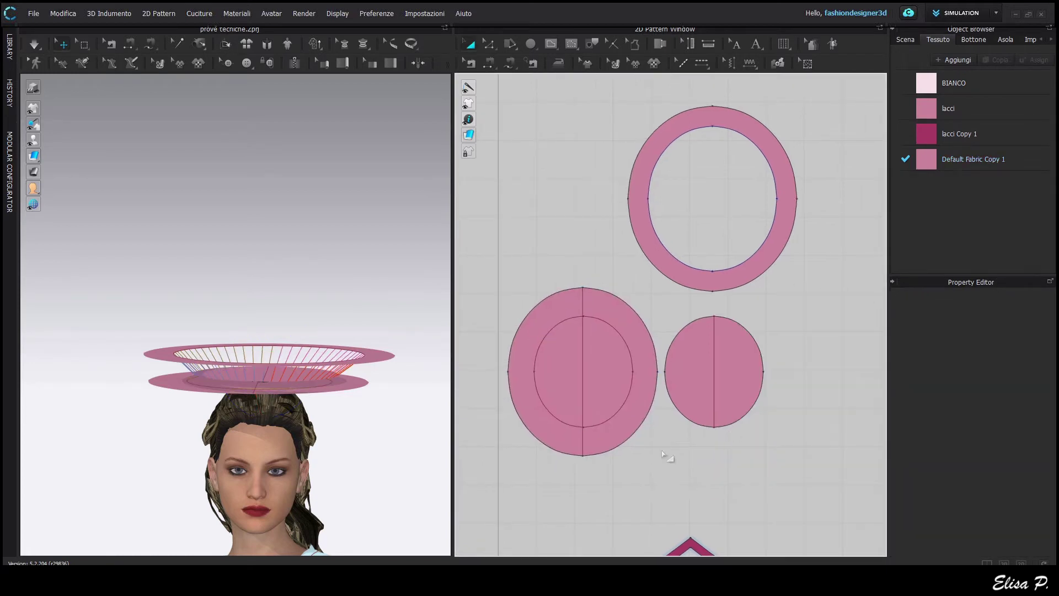
Step: Sew the large oval's internal oval line to the full outline of the small oval with a free seam
click(608, 419)
scroll(634, 437, up, 8)
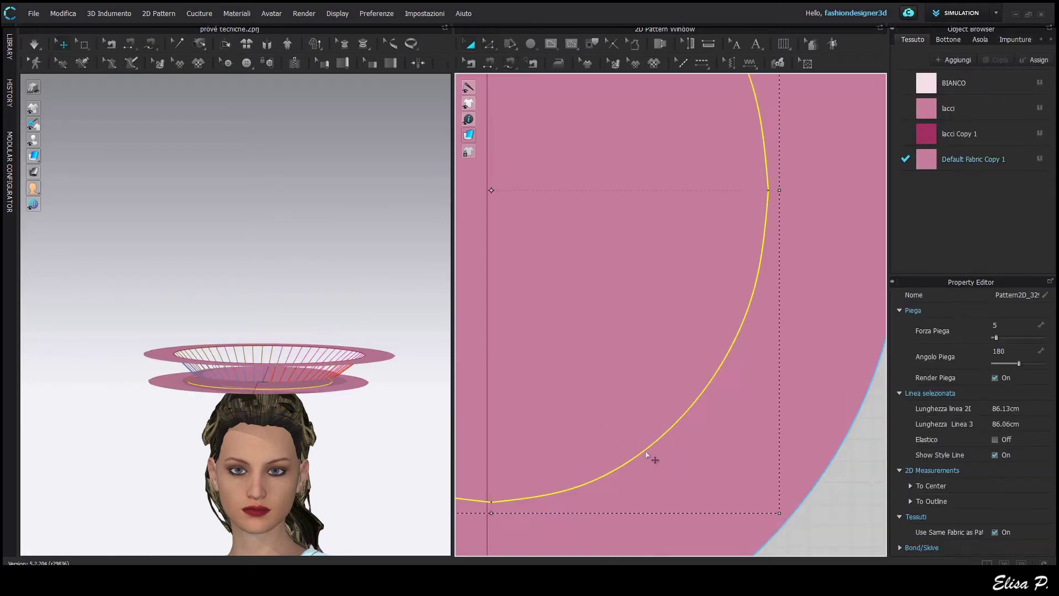
scroll(640, 447, down, 8)
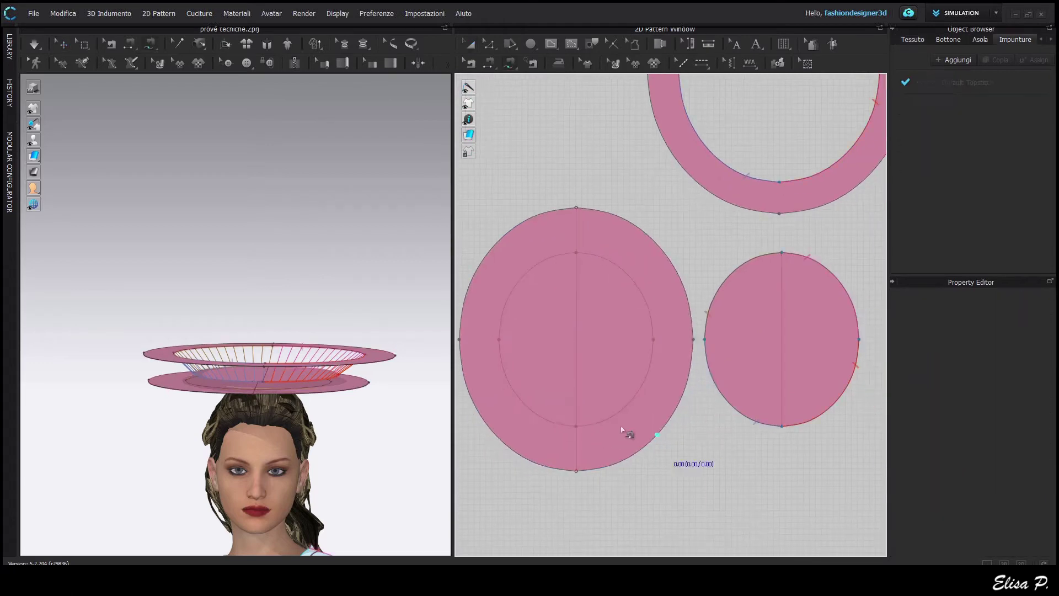
click(782, 426)
scroll(791, 348, down, 2)
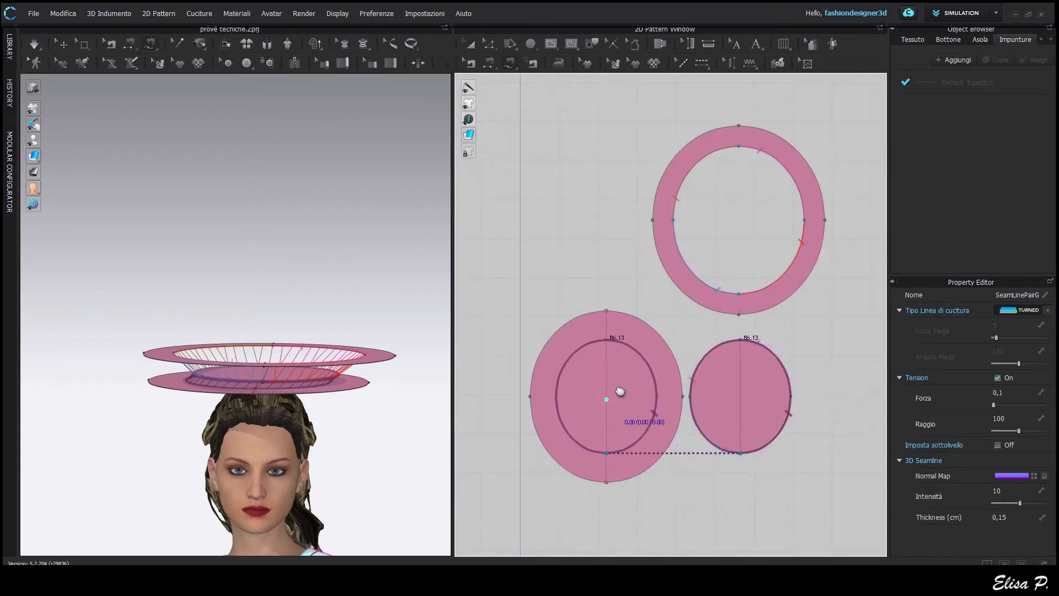
Step: Freeze the large oval and run the simulation to drape the sewn hat pieces above the head
middle_drag(620, 392, 622, 355)
key(a)
click(648, 420)
click(34, 44)
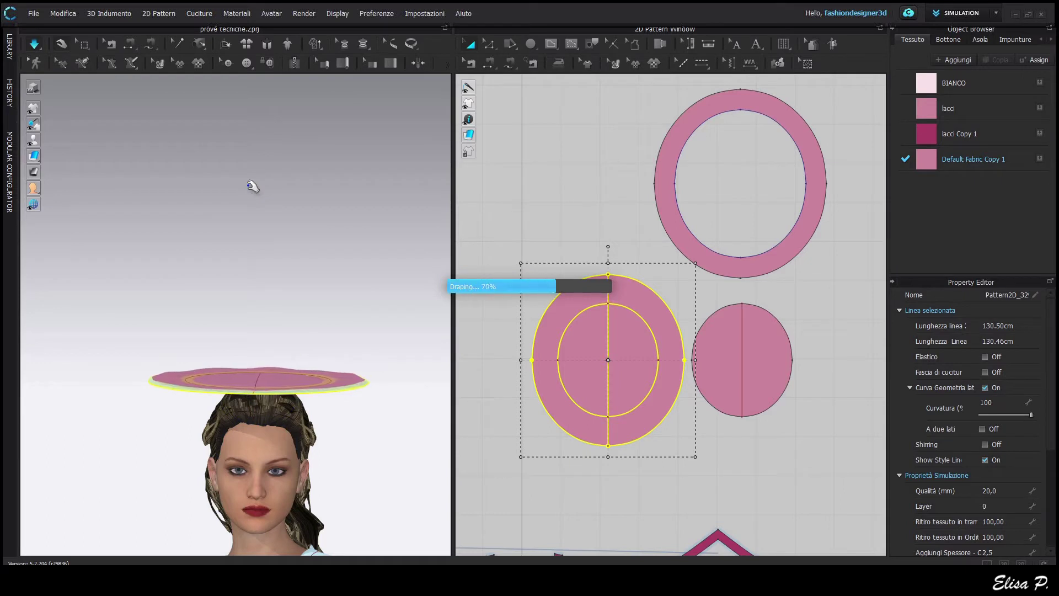
right_drag(248, 186, 259, 210)
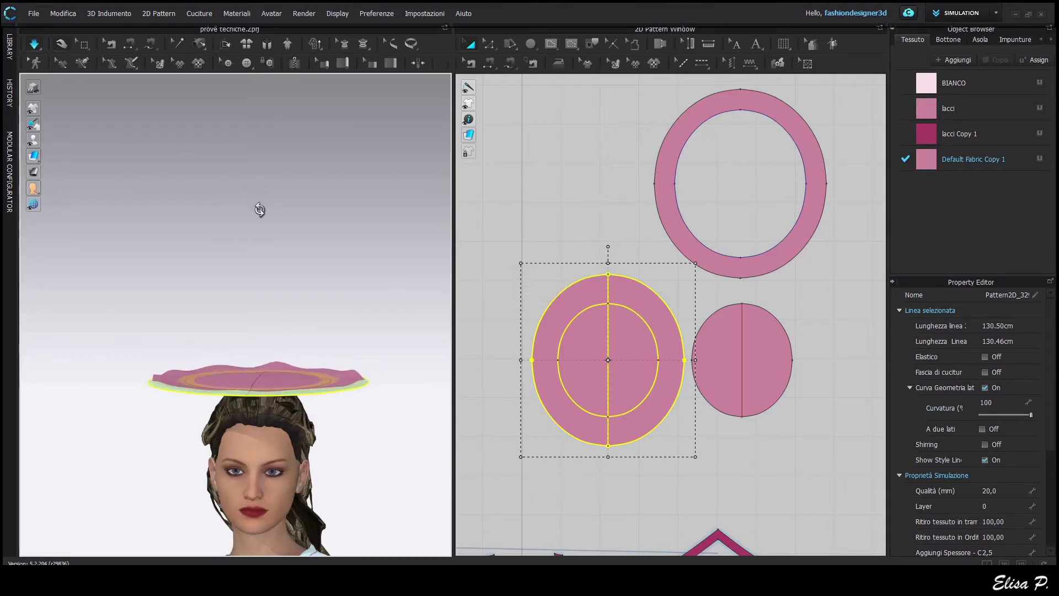
click(785, 251)
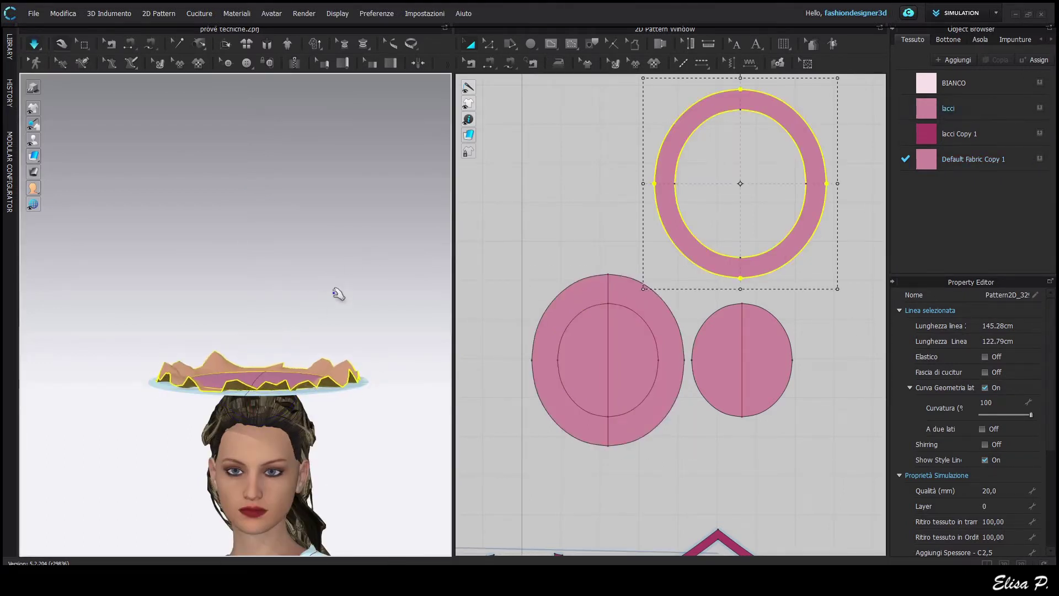
scroll(608, 342, up, 3)
click(611, 345)
scroll(634, 358, down, 4)
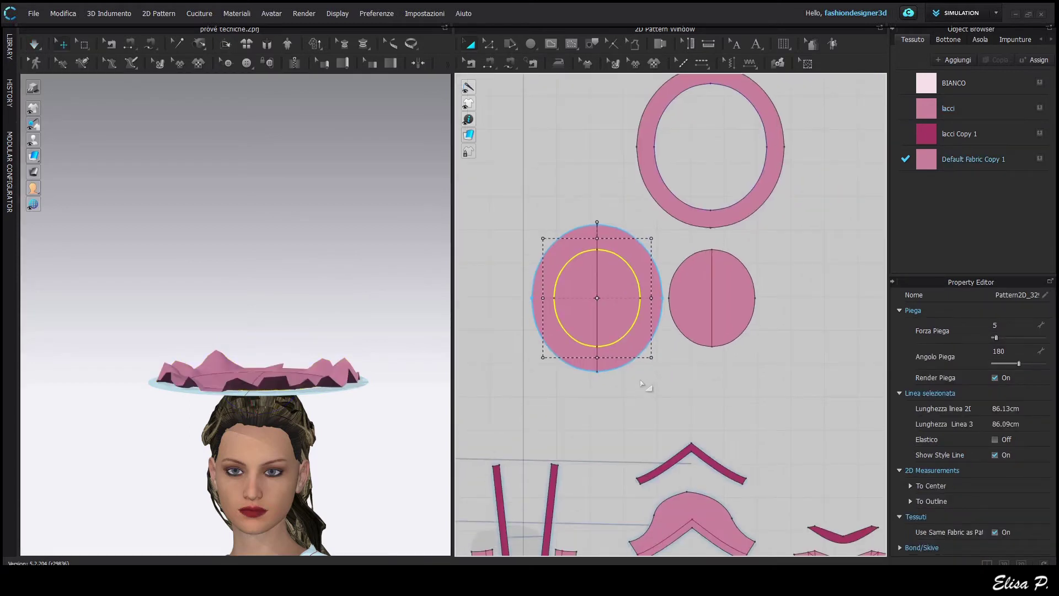
Step: Draw a long thin rectangular strip with a total outline of about 206 cm and place it just below the two ovals
click(635, 384)
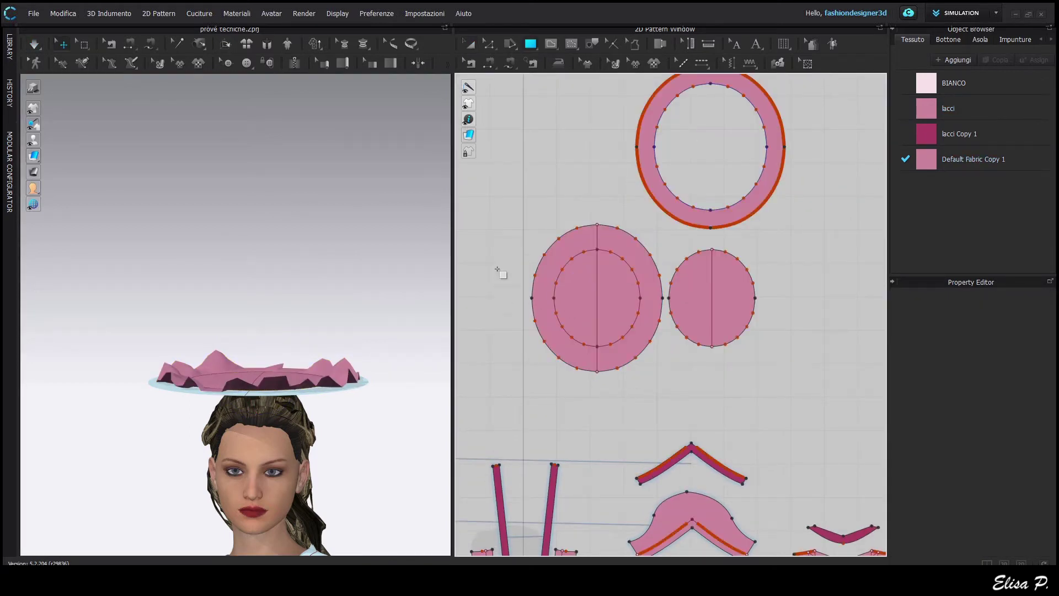
drag(497, 269, 813, 312)
drag(932, 110, 669, 294)
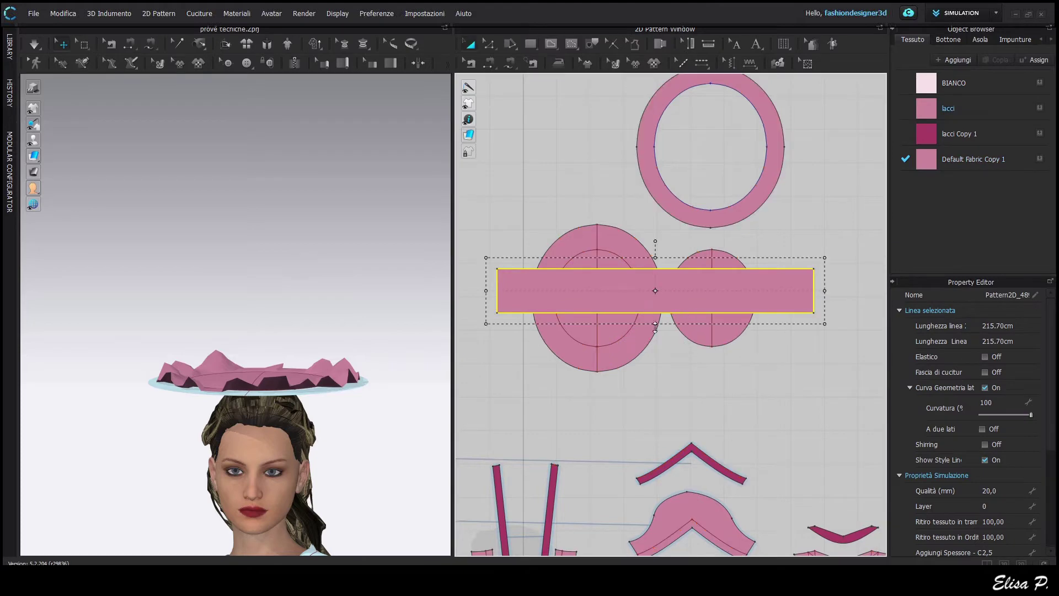
scroll(689, 325, up, 3)
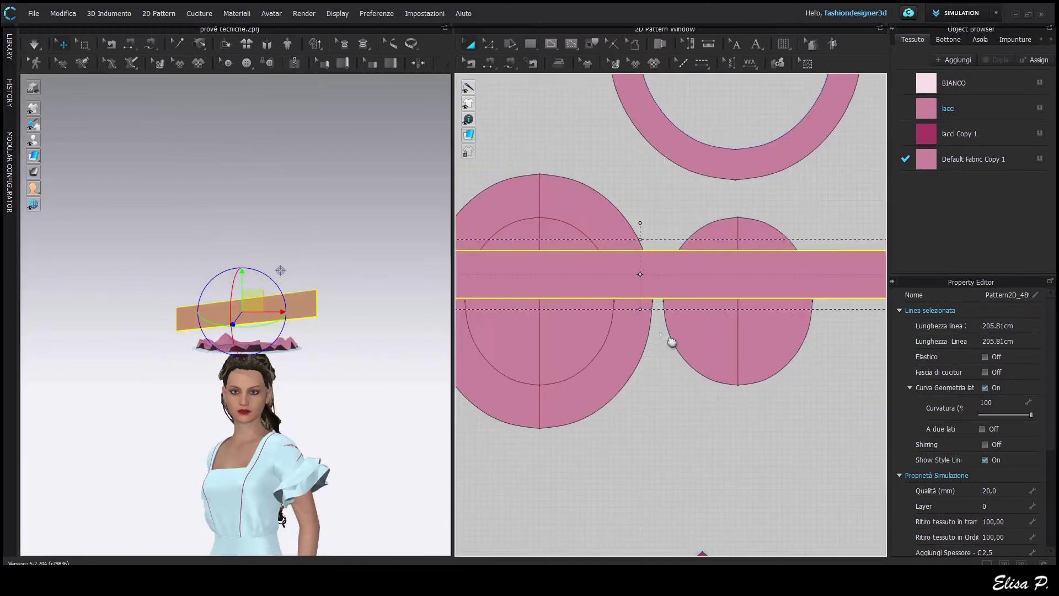
drag(715, 325, 715, 477)
middle_drag(695, 522, 693, 398)
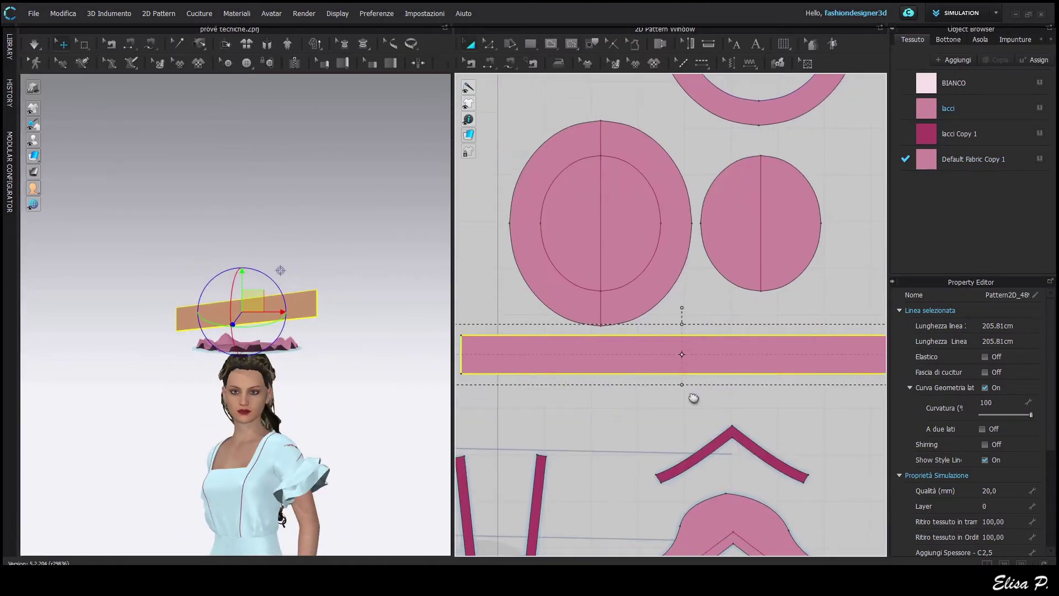
Step: Split the strip's upper edge at its midpoint and add a vertical internal line across the strip there
right_click(713, 339)
click(733, 397)
click(454, 304)
click(499, 373)
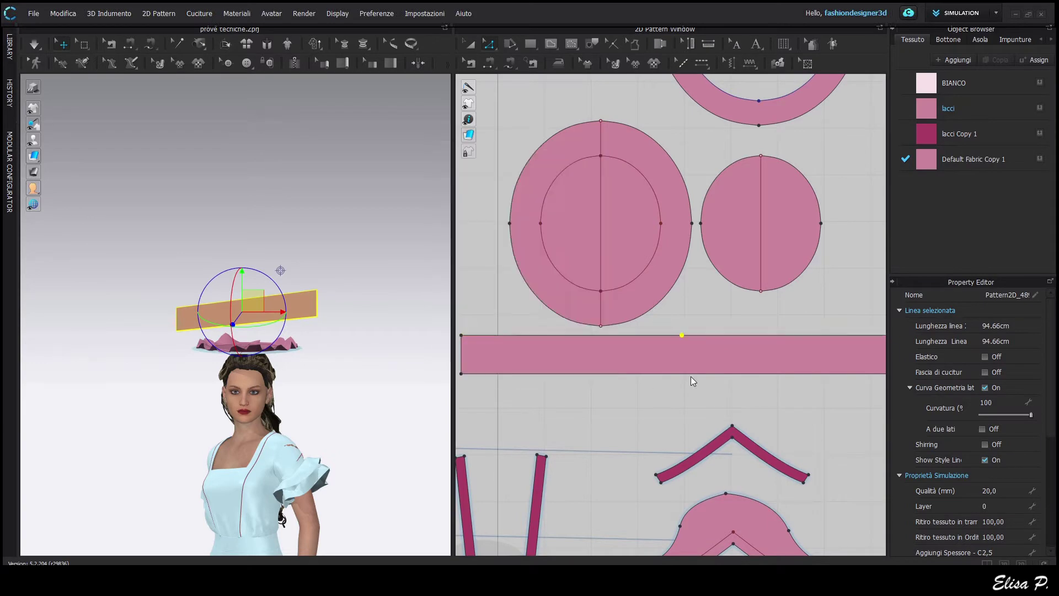
scroll(689, 386, down, 1)
Step: Sew the strip's centre line to the small oval's centre line and simulate the strip draping over the hat
right_click(246, 311)
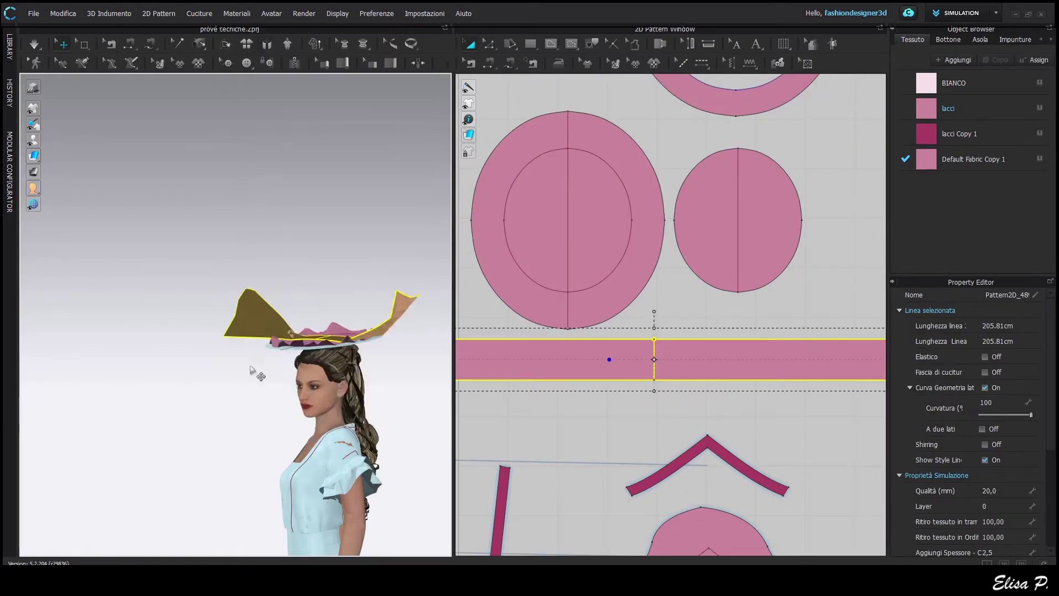
right_drag(249, 366, 348, 427)
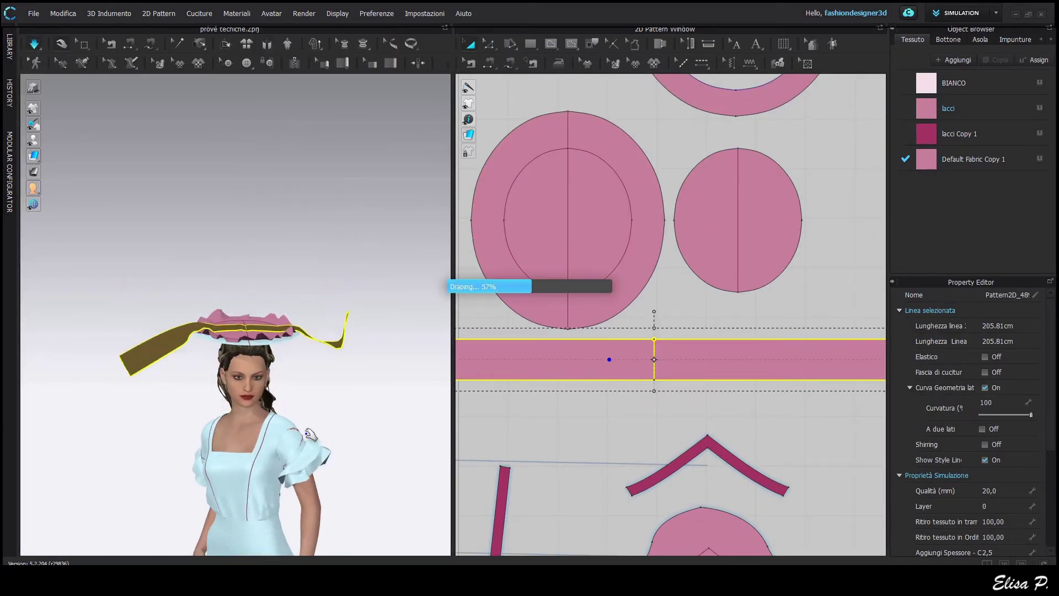
scroll(294, 425, up, 4)
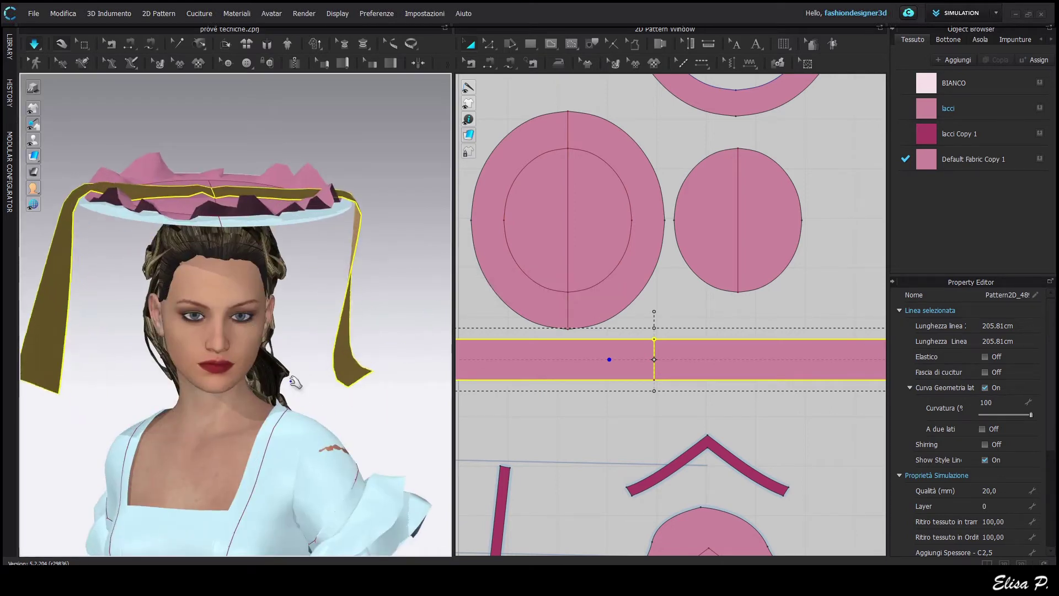
key(space)
scroll(362, 383, down, 1)
mouse_move(362, 383)
right_down()
mouse_move(307, 371)
mouse_move(364, 381)
right_up()
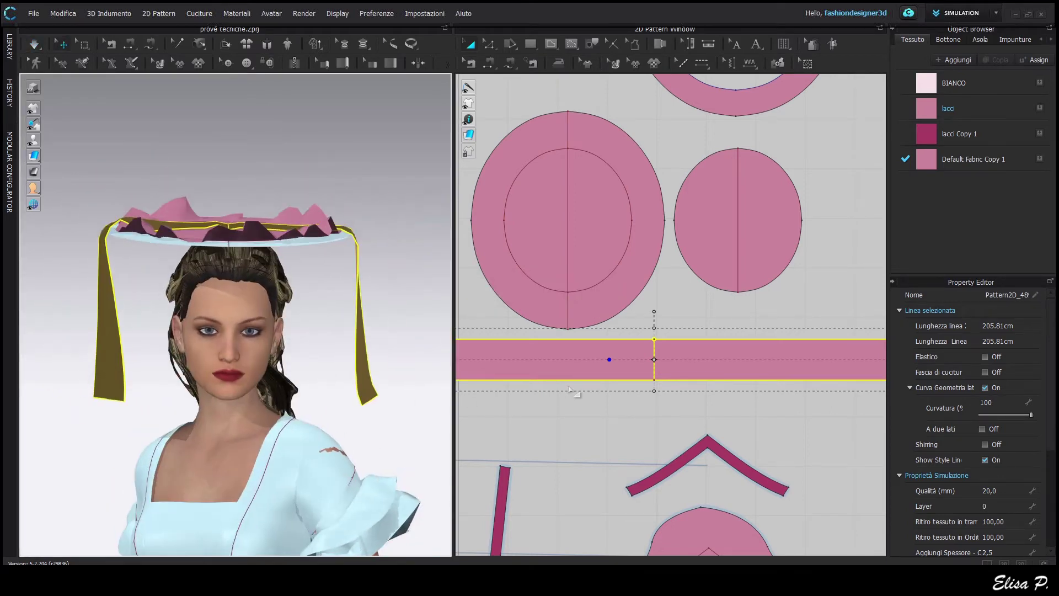
Step: Flip the strip so its right side faces outward over the hat
click(686, 365)
right_click(685, 365)
click(364, 356)
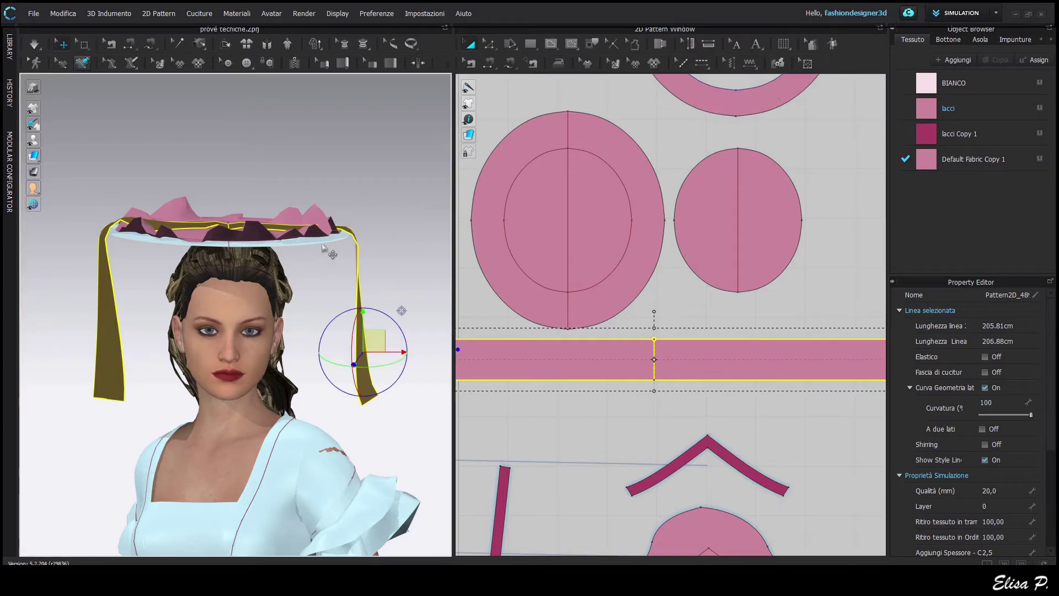
right_click(362, 370)
click(419, 156)
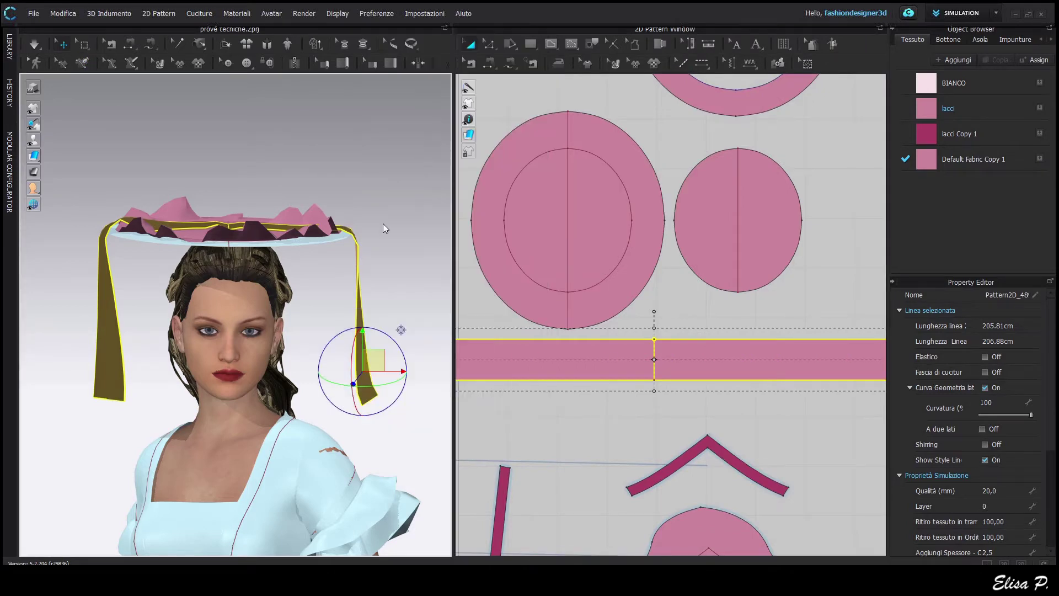
click(382, 223)
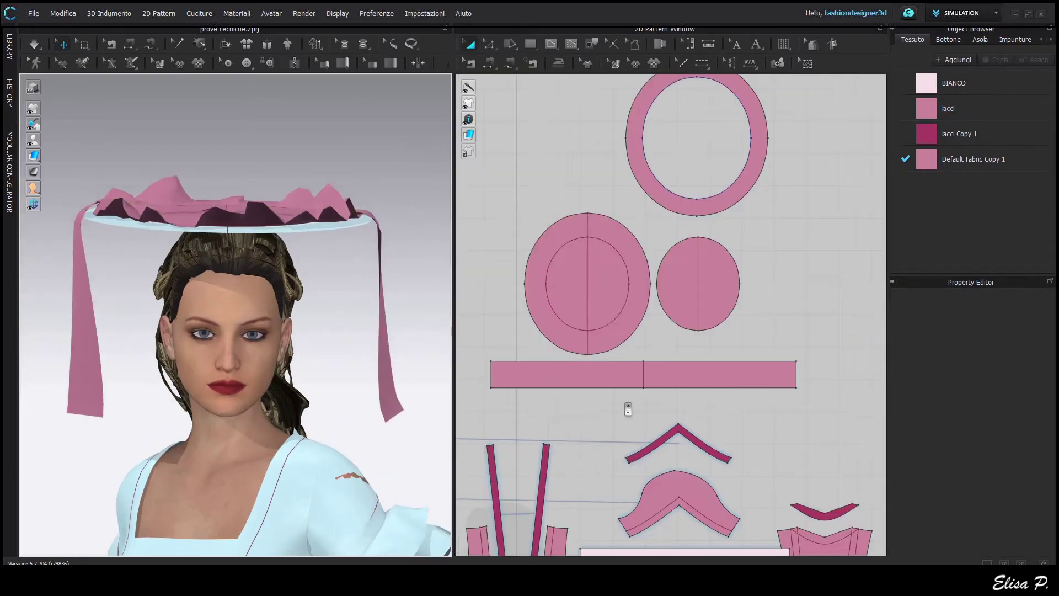
Step: Unfreeze the large oval and run the simulation on all the hat pieces
right_click(622, 335)
click(655, 370)
key(space)
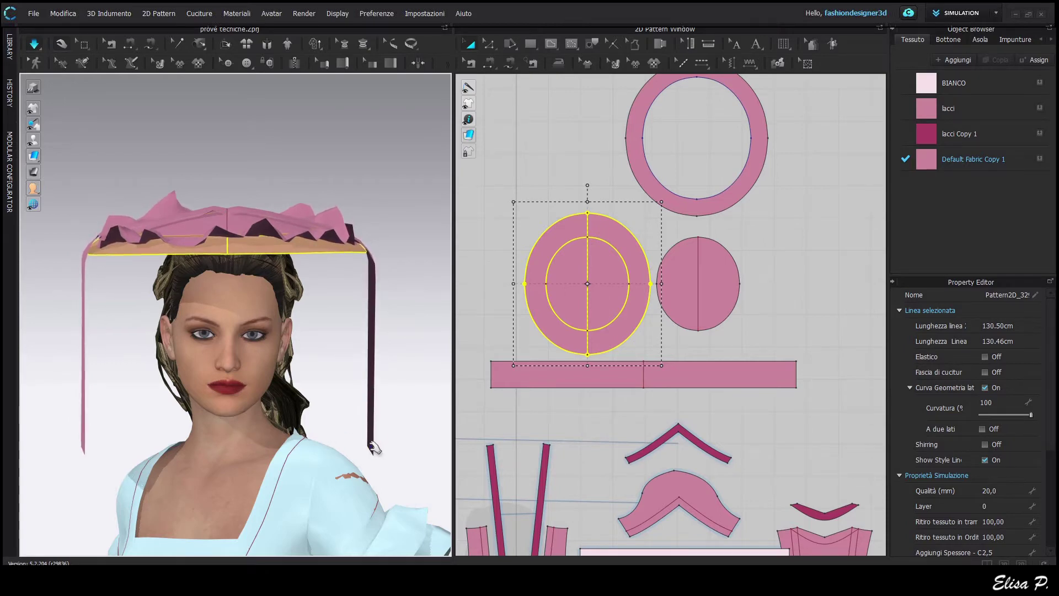
Step: Pull the strip end hanging by the avatar's left cheek in under the chin and stop the simulation
drag(370, 444, 218, 423)
key(c)
key(space)
scroll(267, 405, up, 3)
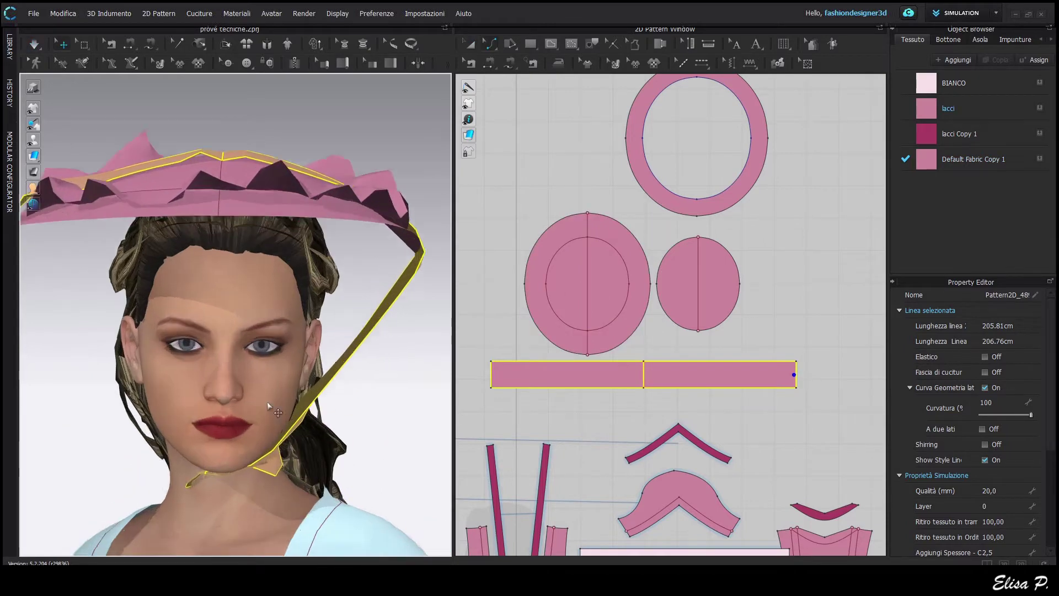
scroll(267, 406, down, 3)
middle_drag(268, 405, 246, 314)
scroll(246, 315, up, 3)
Step: Tack the pulled strip end to the avatar's neck and restart the simulation
click(83, 44)
click(99, 95)
right_drag(226, 375, 191, 327)
click(254, 389)
right_drag(254, 389, 220, 449)
key(space)
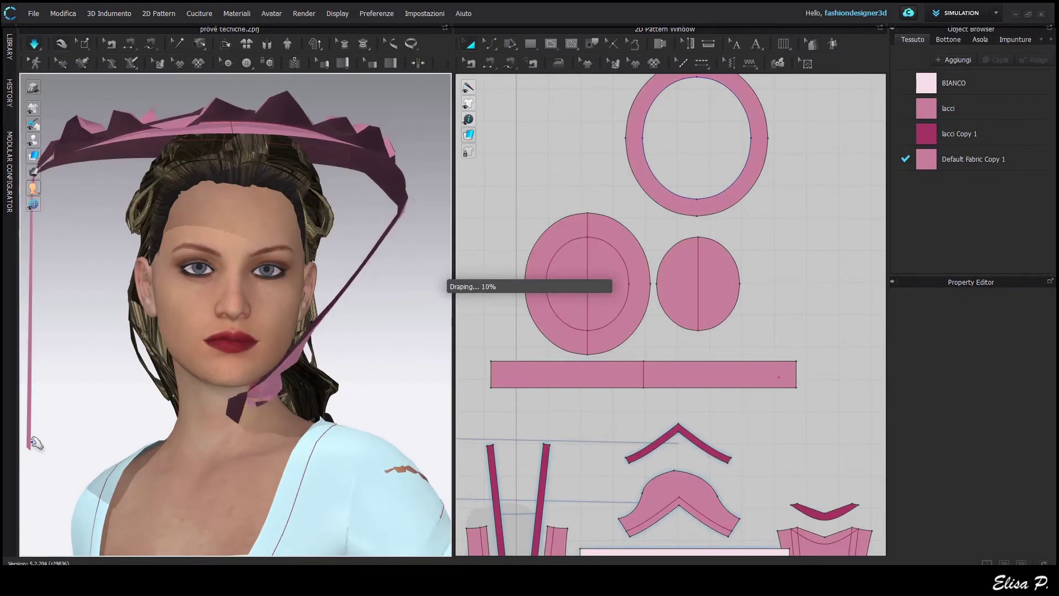
Step: Pull the other strip end under the chin, tack it to the avatar's neck and simulate
drag(32, 442, 236, 426)
key(space)
click(84, 44)
scroll(236, 422, up, 3)
right_drag(229, 416, 250, 415)
click(147, 460)
key(space)
scroll(249, 418, down, 3)
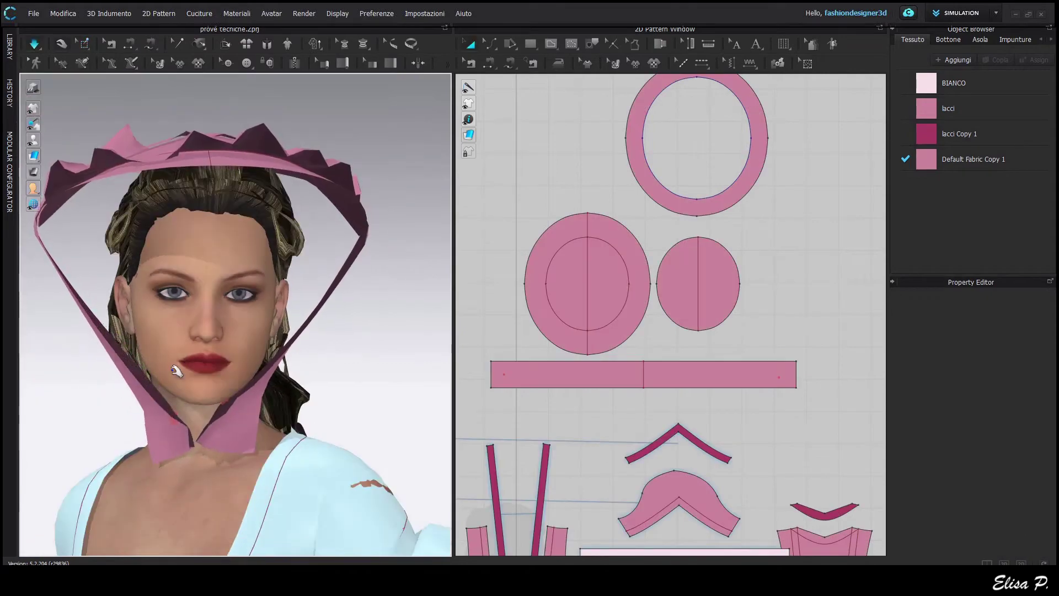
Step: Shorten the strip evenly from both ends in stages to a total outline of about 140 cm, re-simulating after each change
key(space)
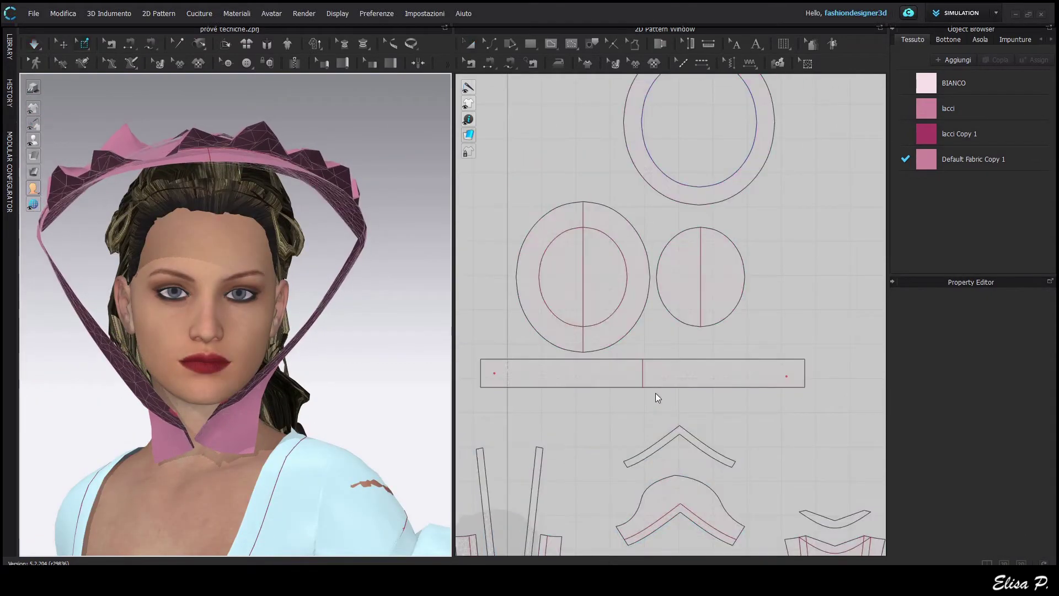
click(643, 375)
drag(782, 384, 782, 384)
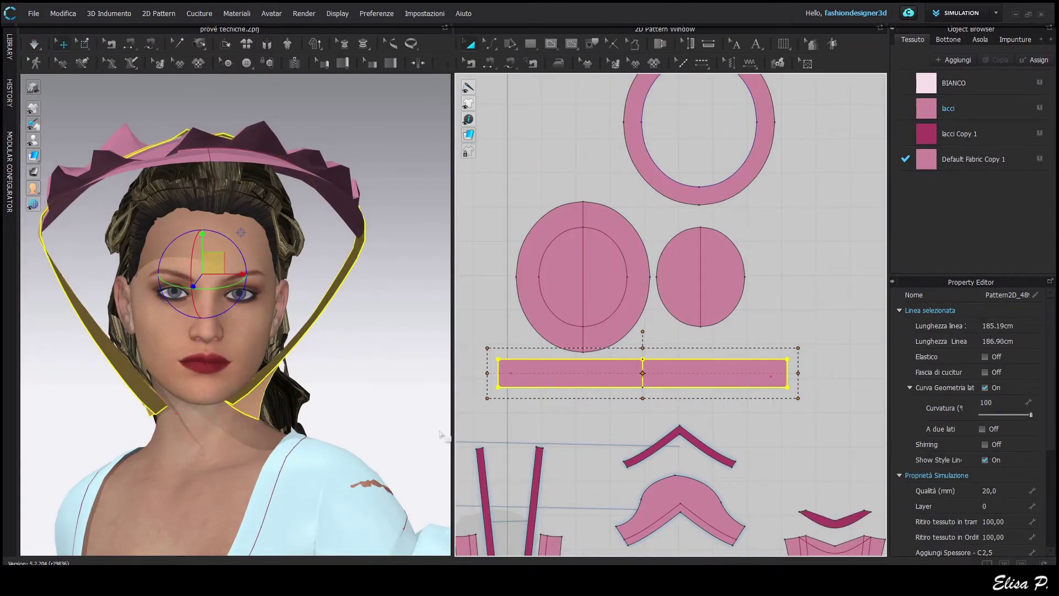
key(space)
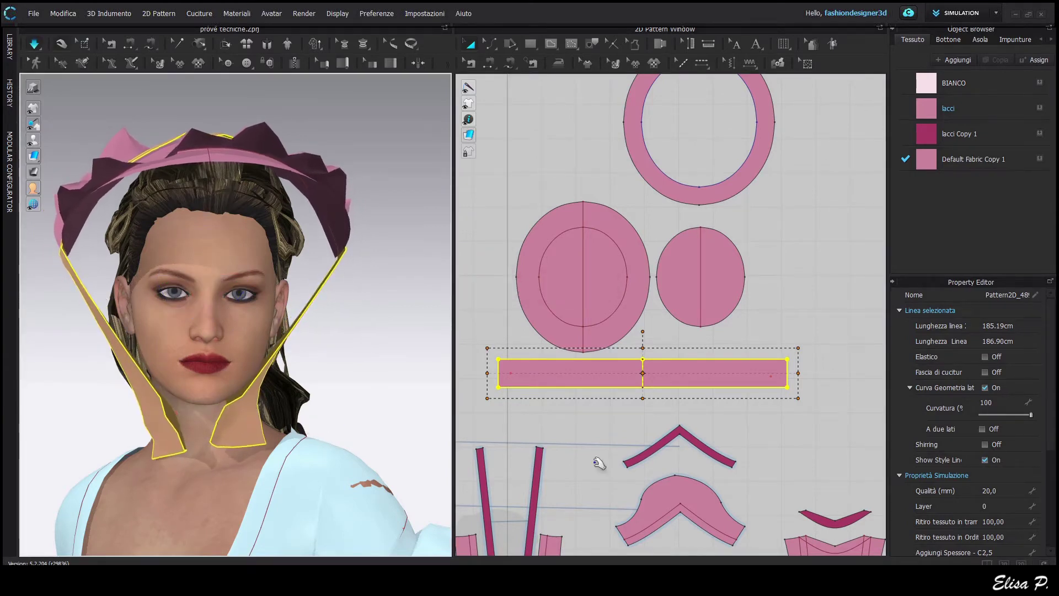
drag(797, 374, 777, 374)
key(space)
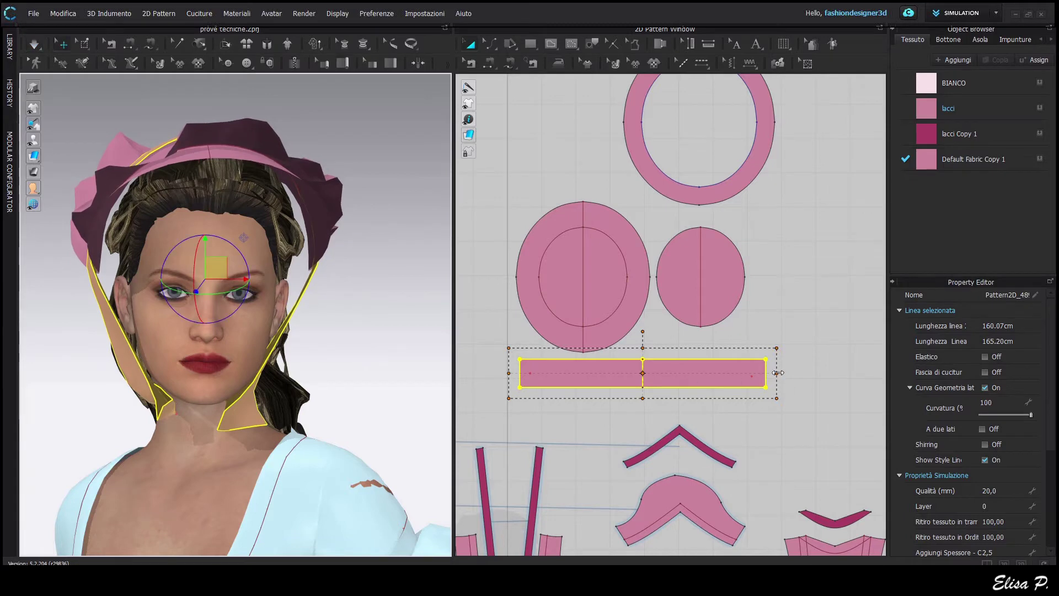
drag(778, 373, 761, 374)
key(space)
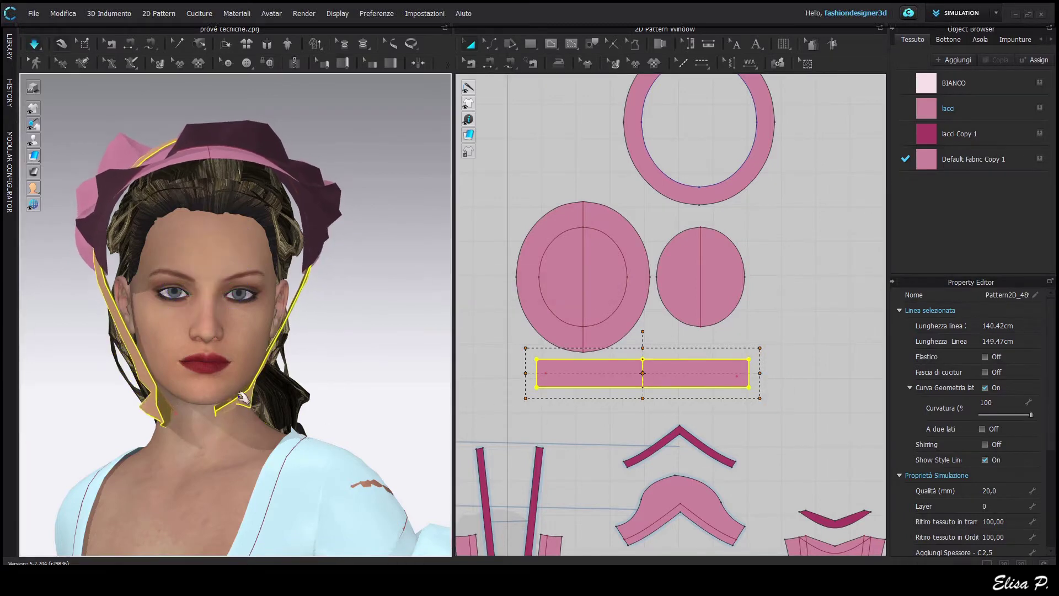
Step: Sew the strip's two short ends together under the chin
right_drag(242, 433, 201, 432)
scroll(225, 424, up, 2)
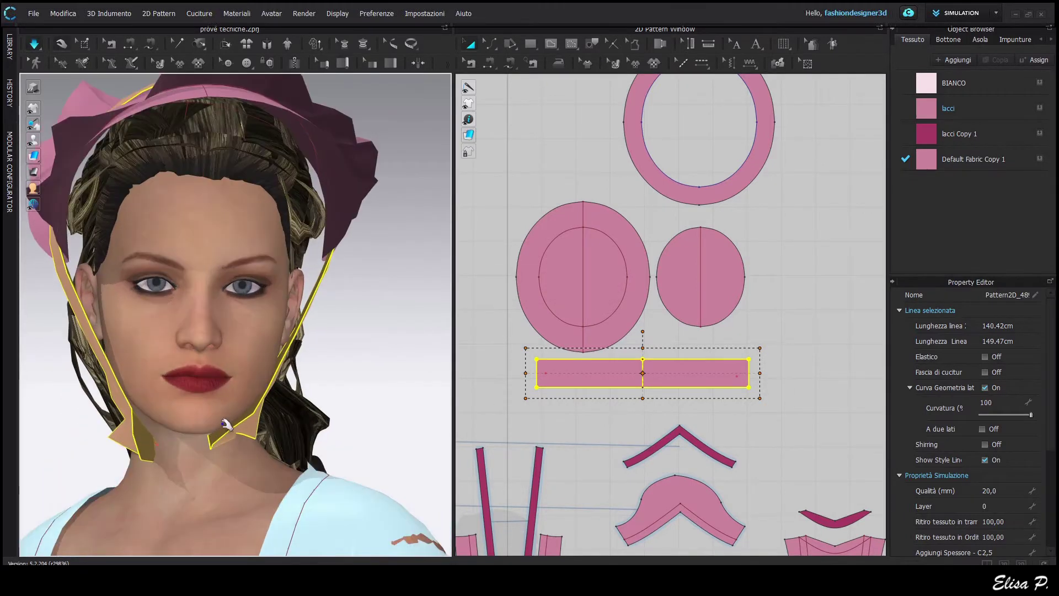
key(n)
click(536, 368)
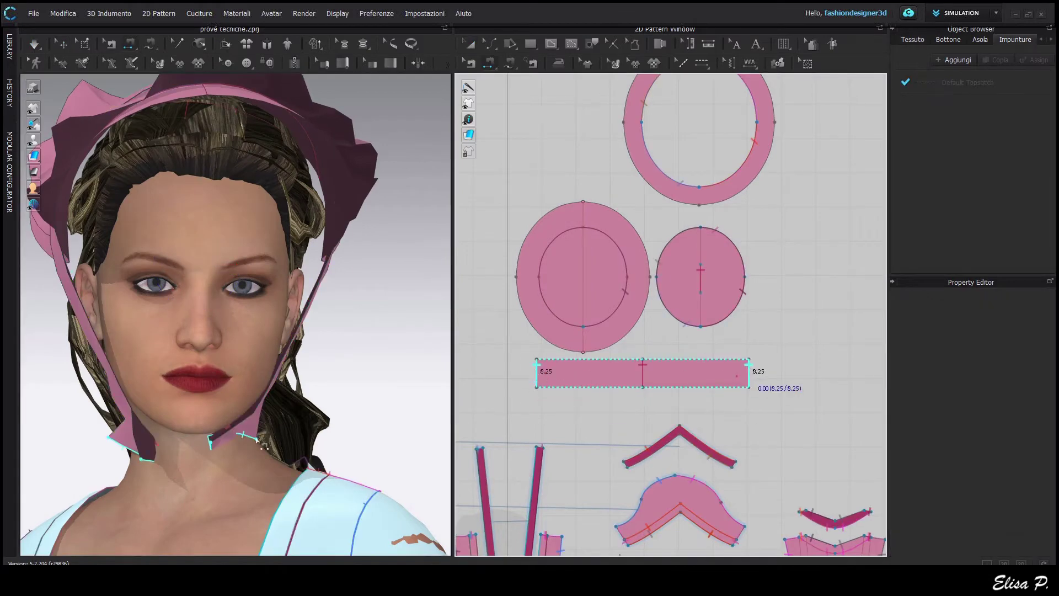
click(257, 440)
Step: Delete the tacks holding the strip to the avatar and simulate so the sewn strip closes under the chin
click(62, 15)
mouse_move(110, 159)
mouse_move(211, 162)
click(333, 503)
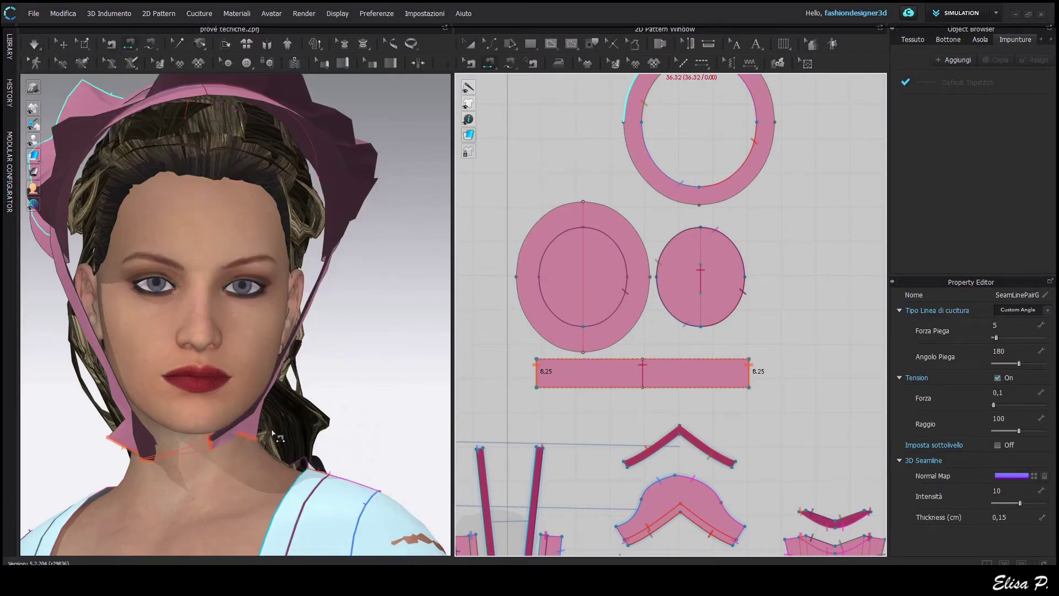
key(space)
click(191, 449)
right_drag(191, 451, 99, 474)
key(space)
Step: Narrow the strip to a total outline of about 133 cm and simulate the chin strap again
scroll(630, 422, up, 3)
key(a)
click(662, 366)
drag(648, 389, 647, 372)
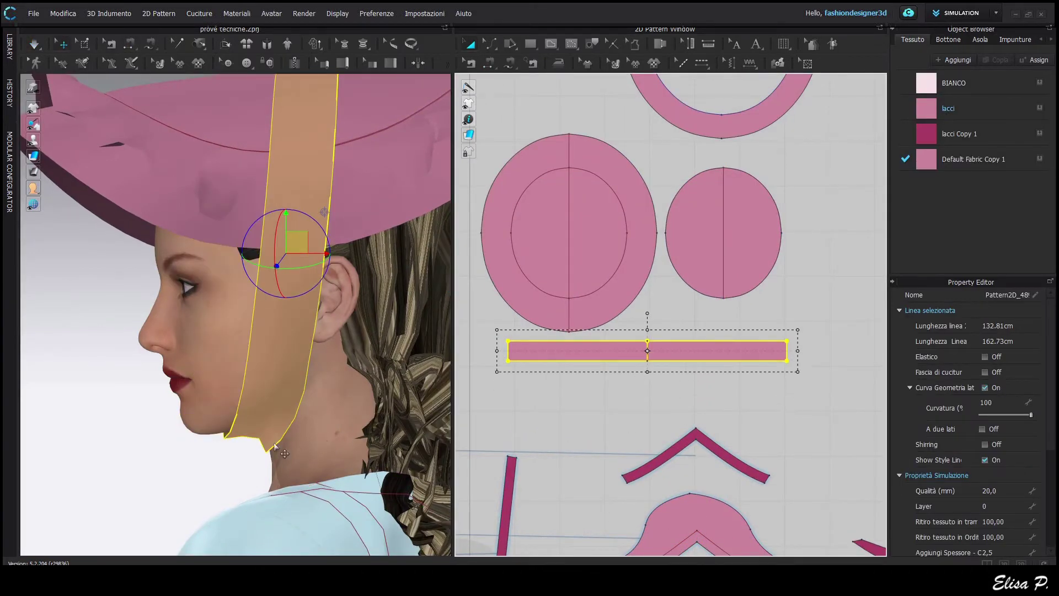
right_drag(275, 447, 328, 454)
key(space)
right_drag(412, 446, 451, 442)
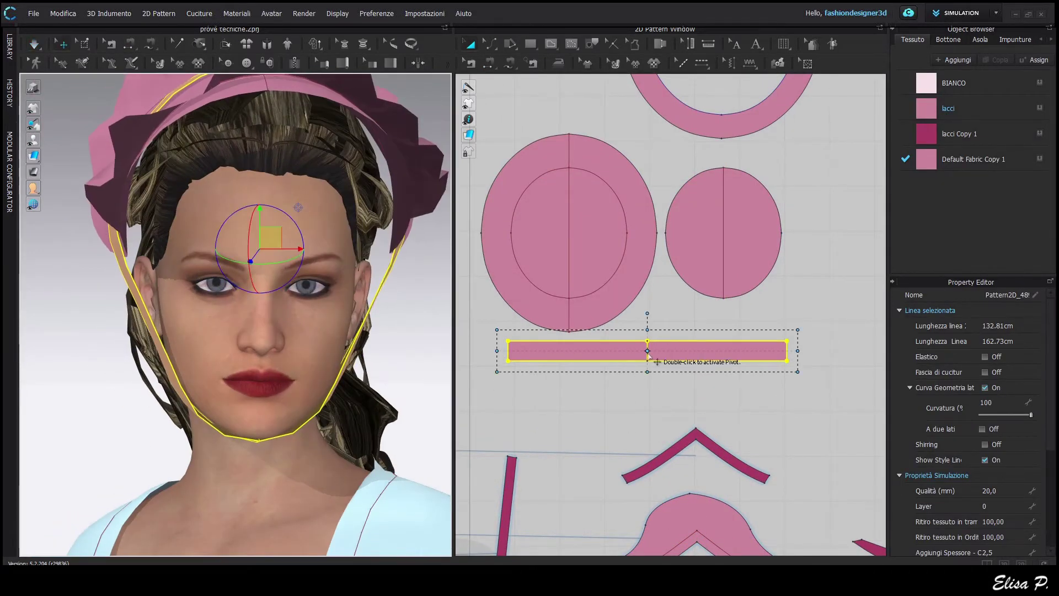
Step: Shorten and narrow the strip further to a total outline of about 115 cm and re-simulate it
drag(797, 351, 779, 351)
key(space)
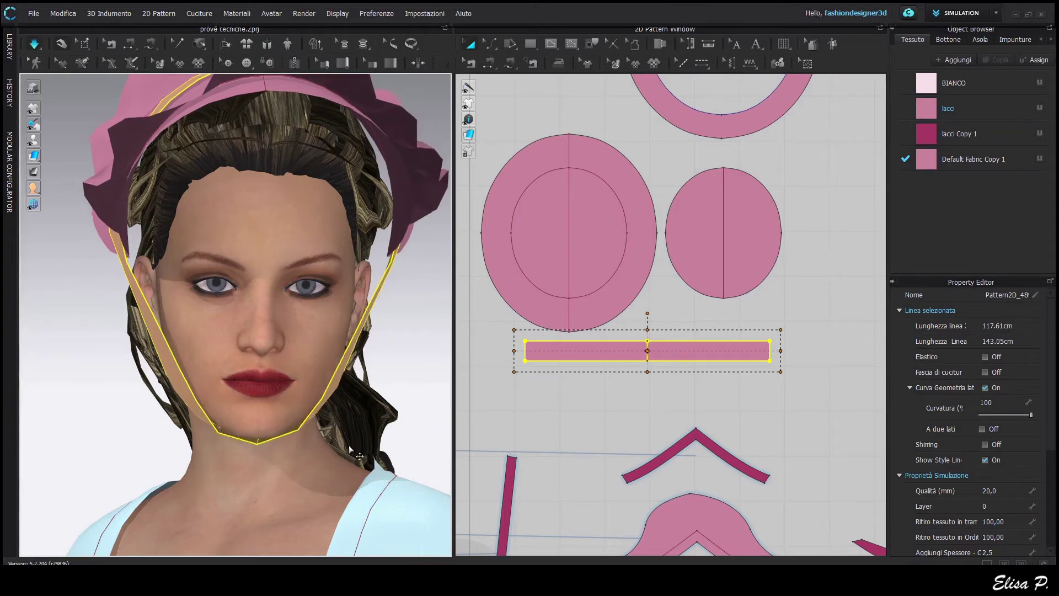
drag(780, 351, 755, 355)
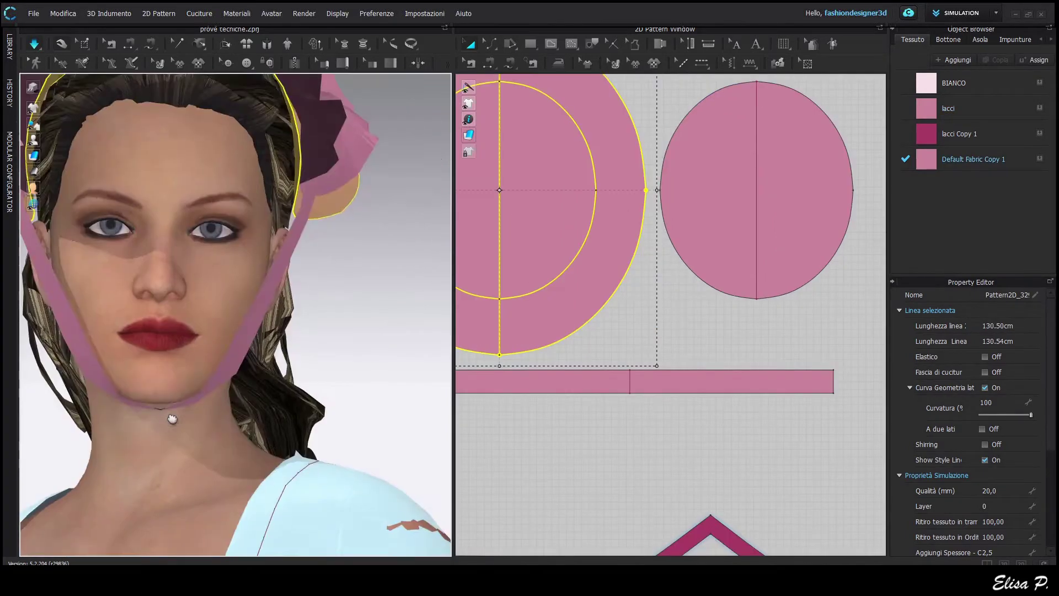
Step: Pull the strap into place along the jaw and under the chin while the simulation runs
right_drag(171, 417, 241, 422)
drag(241, 421, 213, 414)
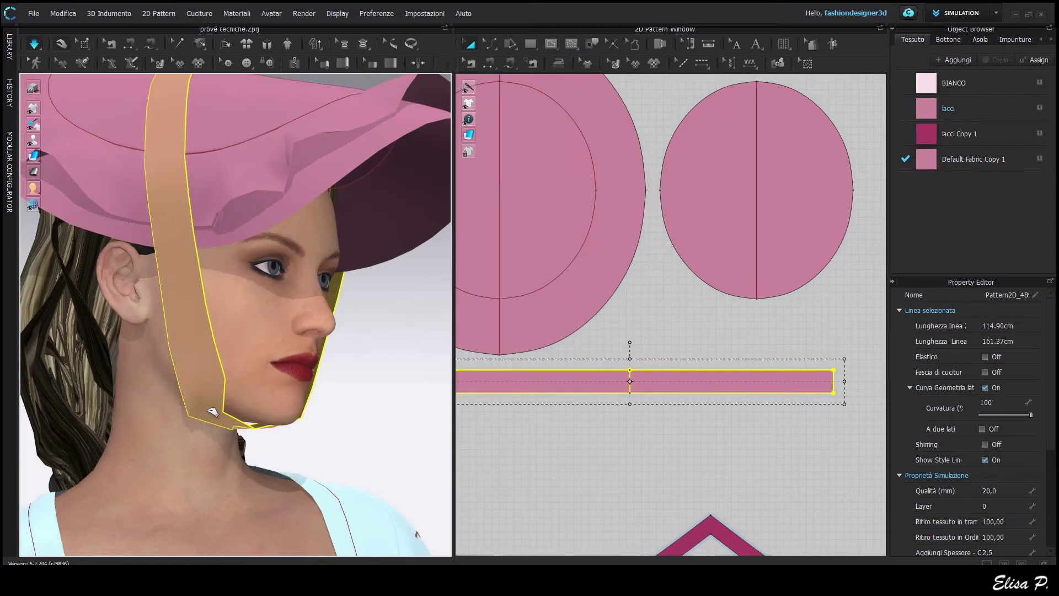
right_drag(265, 435, 220, 413)
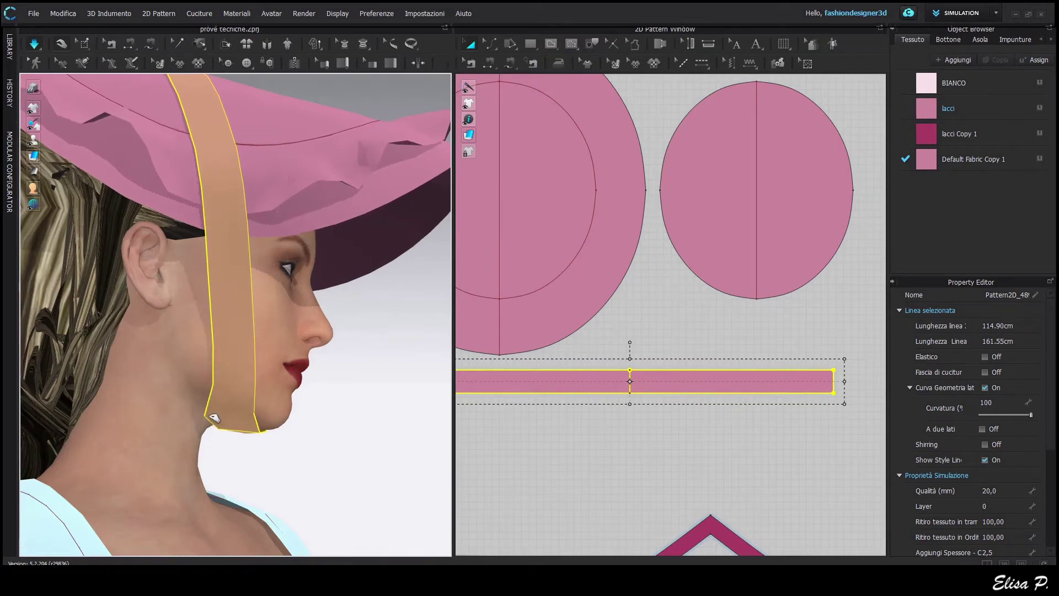
Step: Narrow the strip to a width of about 2.42 cm and check the strap around the face
scroll(709, 419, up, 2)
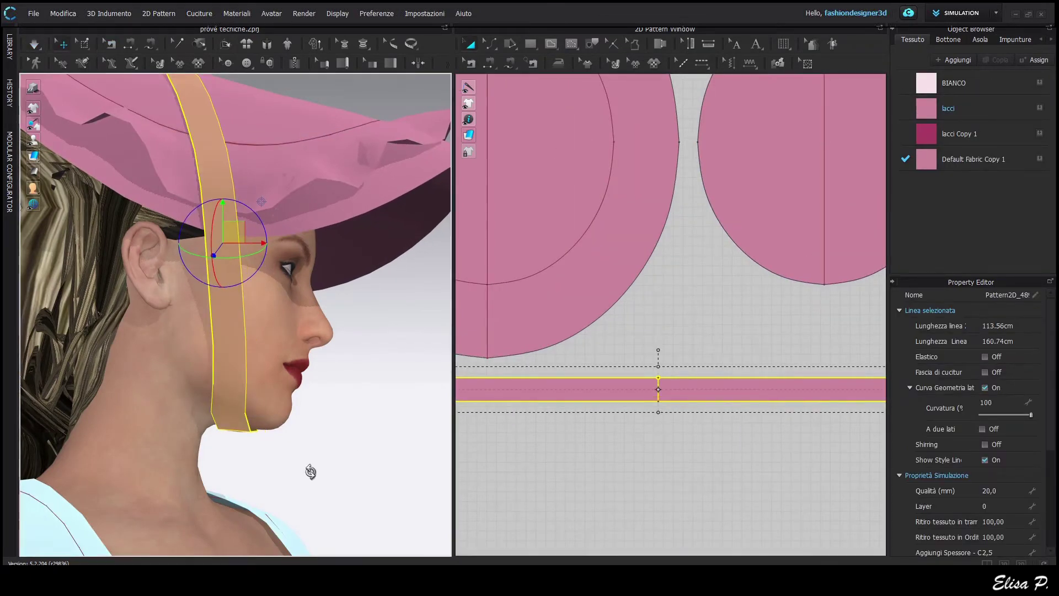
right_drag(309, 470, 206, 484)
scroll(697, 401, down, 2)
right_drag(359, 422, 380, 424)
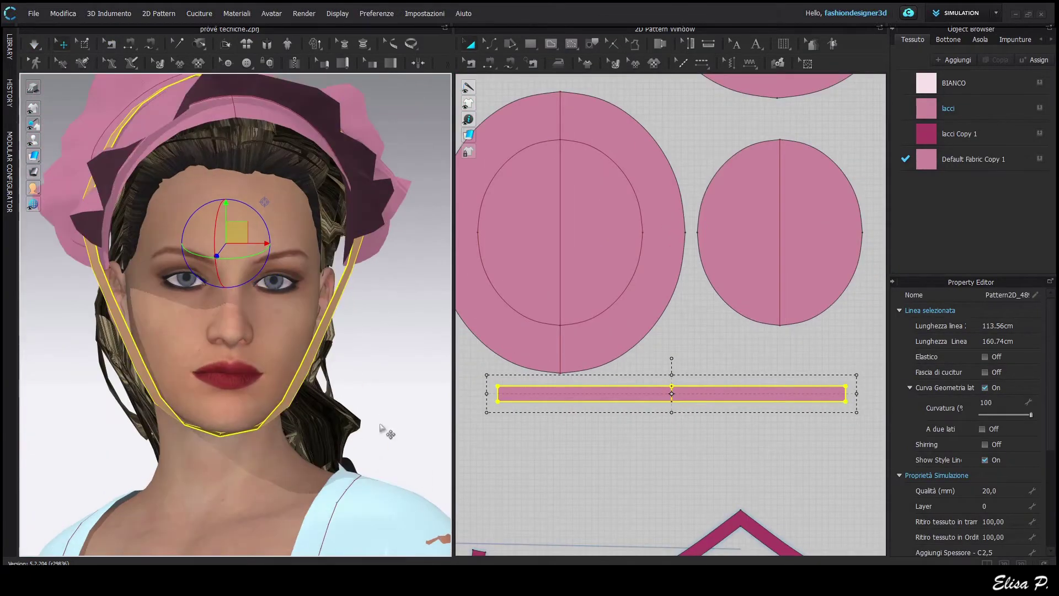
Step: Offset the strip's centre line as internal lines 0.2 cm away on both sides
scroll(690, 413, up, 3)
right_click(649, 367)
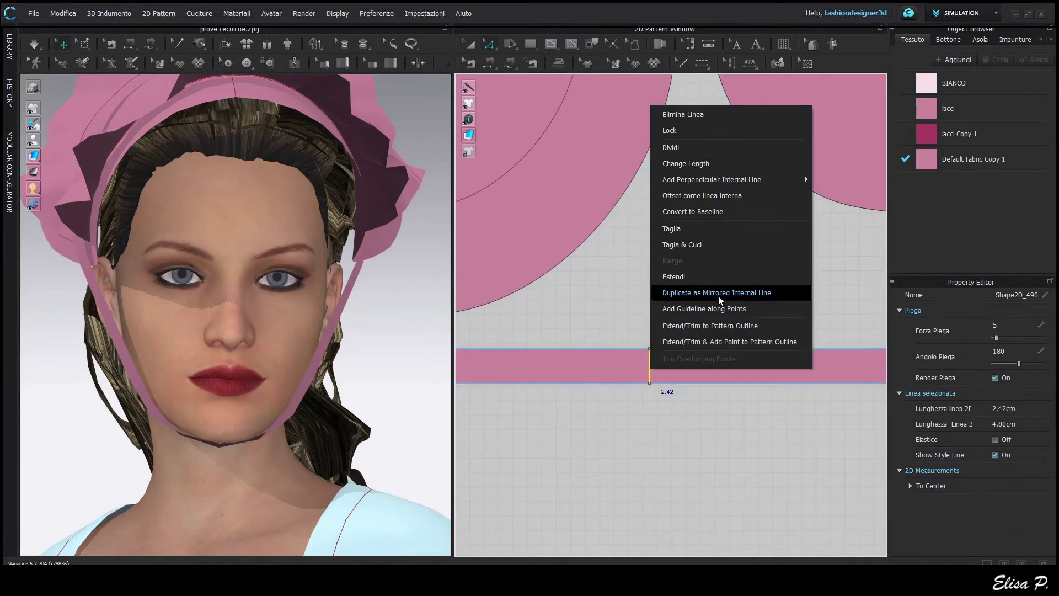
click(730, 197)
text(0.2)
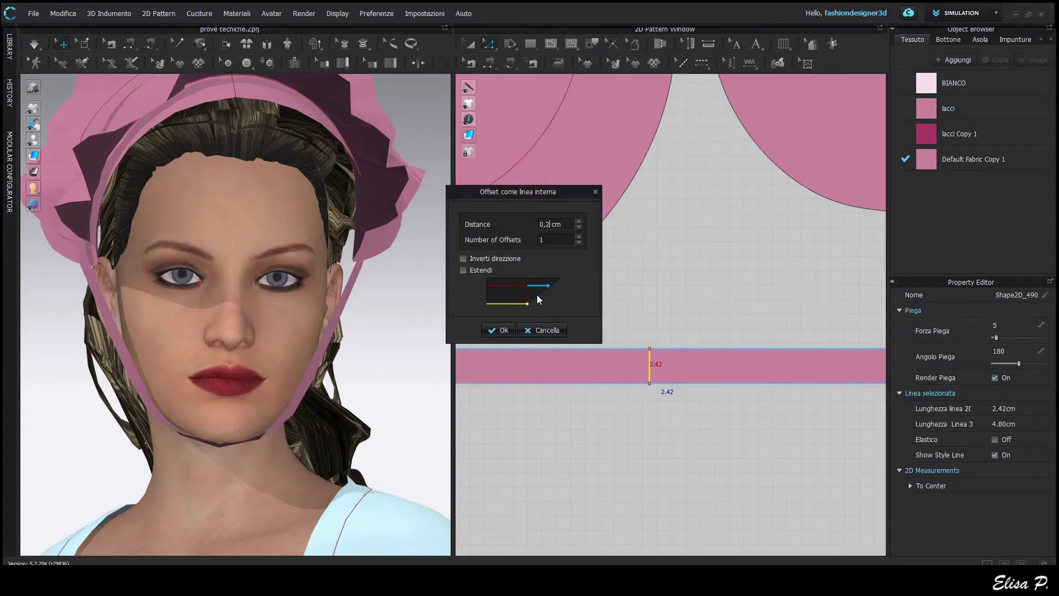
key(Return)
scroll(656, 379, up, 4)
right_click(614, 370)
click(661, 270)
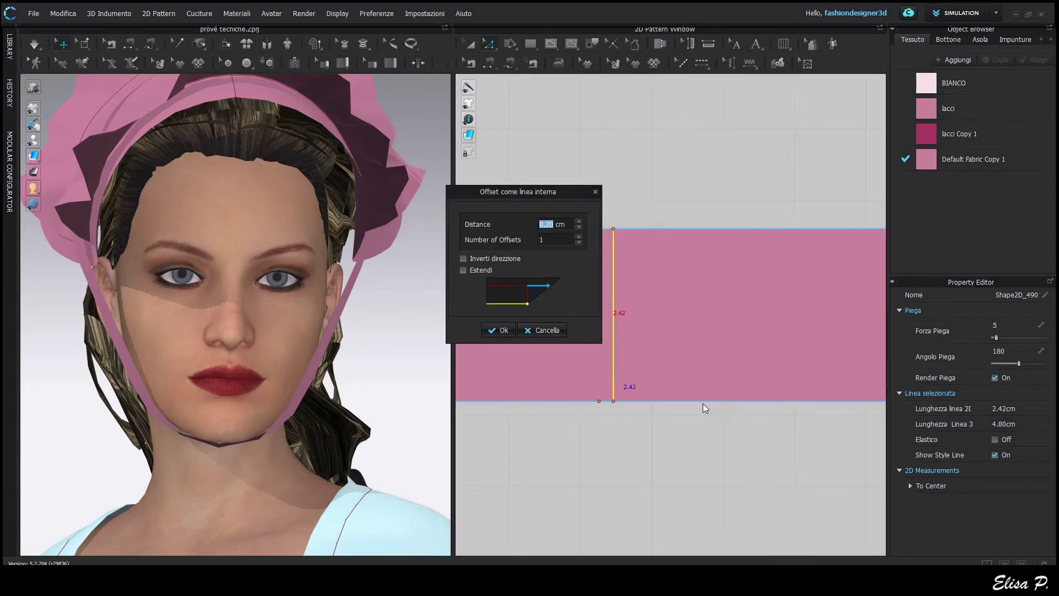
click(501, 330)
Step: Add points near both ends of the two offset lines and delete their upper end points
scroll(627, 492, down, 3)
scroll(626, 489, up, 4)
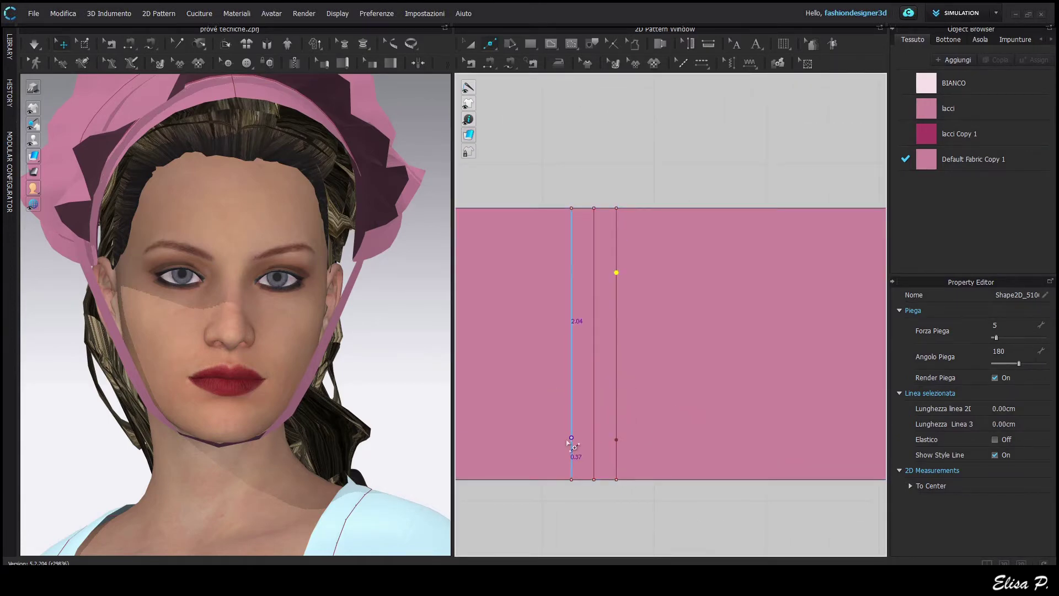
scroll(634, 489, down, 4)
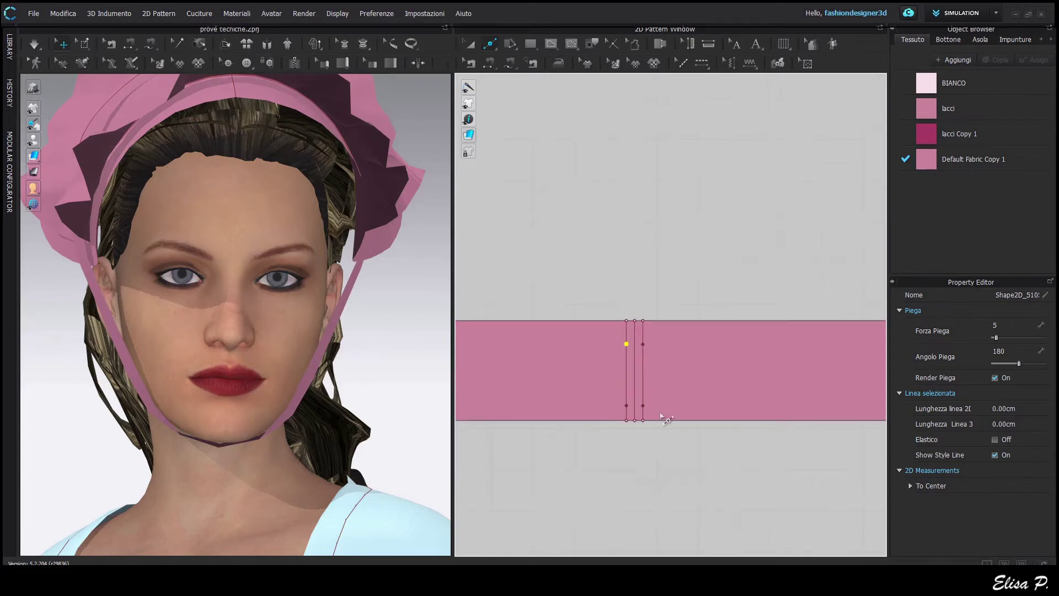
shift+click(642, 321)
right_click(642, 321)
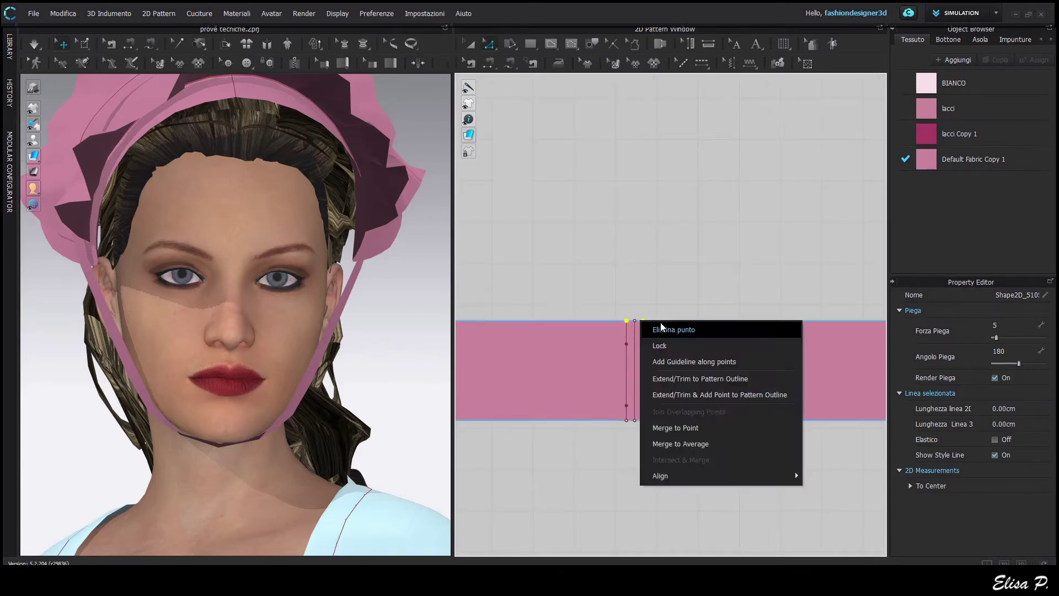
click(662, 328)
Step: Delete the lower end points of both offset lines, shortening each line to about 1.49 cm
click(627, 421)
right_click(643, 420)
click(626, 421)
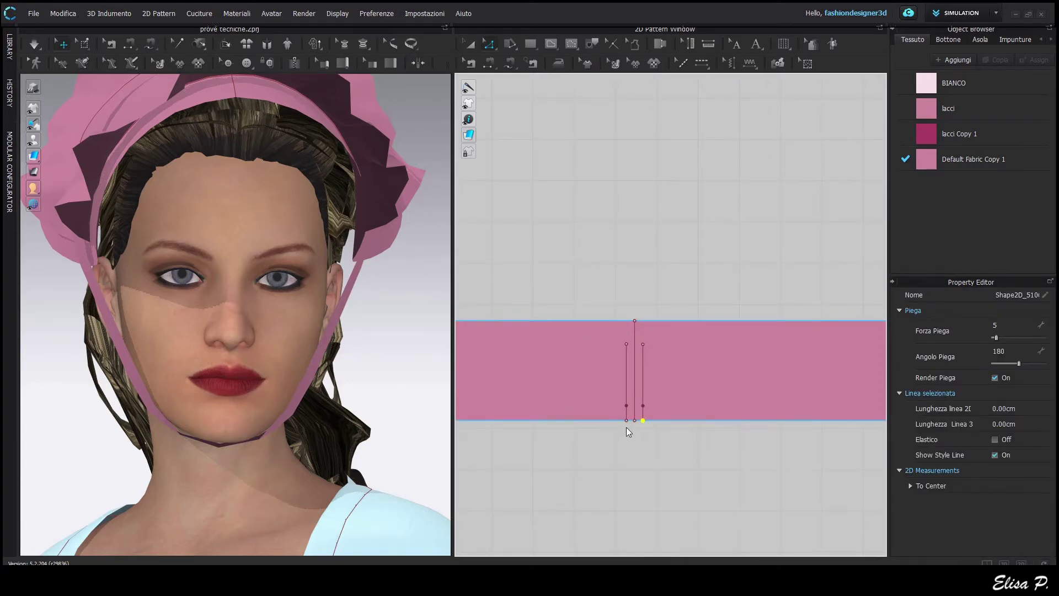
click(627, 426)
shift+click(626, 421)
key(Delete)
scroll(662, 455, down, 3)
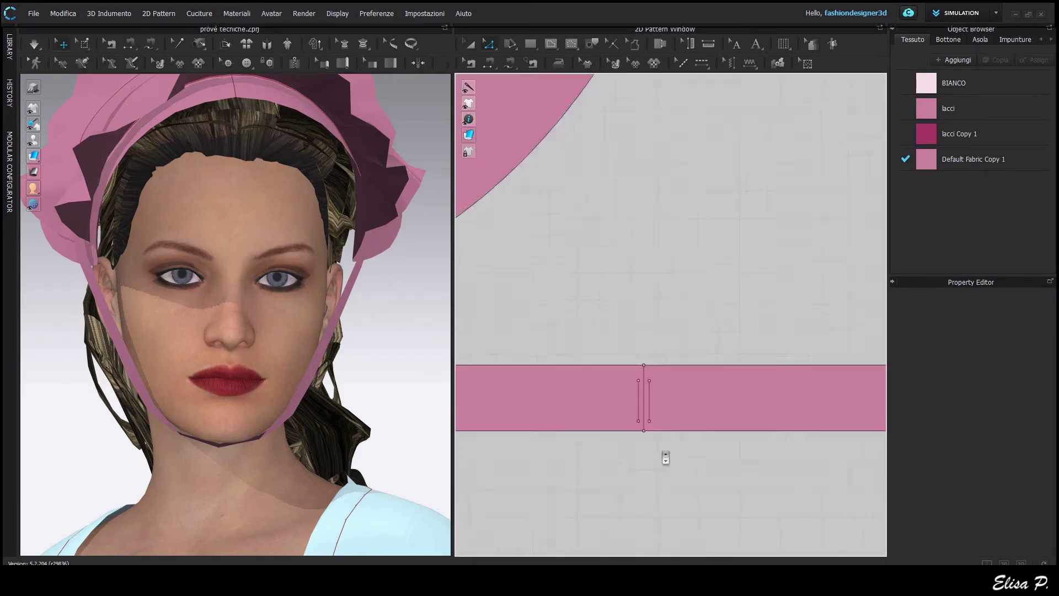
Step: Create a rectangle 1.49 cm high below the strip, with a total outline of about 16.98 cm
click(641, 398)
scroll(653, 424, down, 1)
scroll(653, 424, up, 2)
key(s)
click(636, 392)
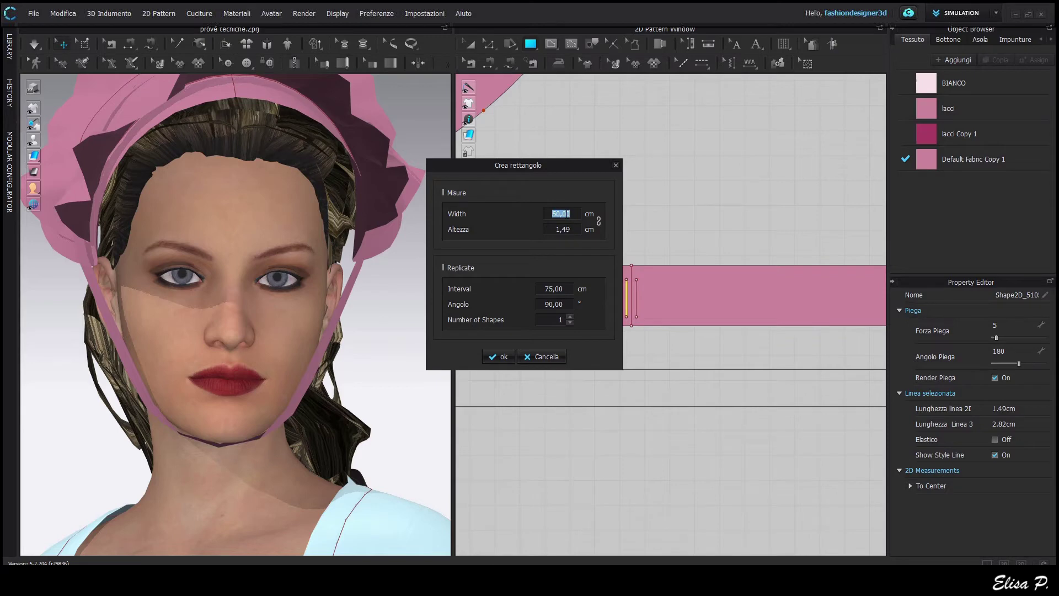
click(505, 358)
Step: Place the new rectangle in front of the avatar's neck, just below the chin strap
scroll(245, 340, down, 5)
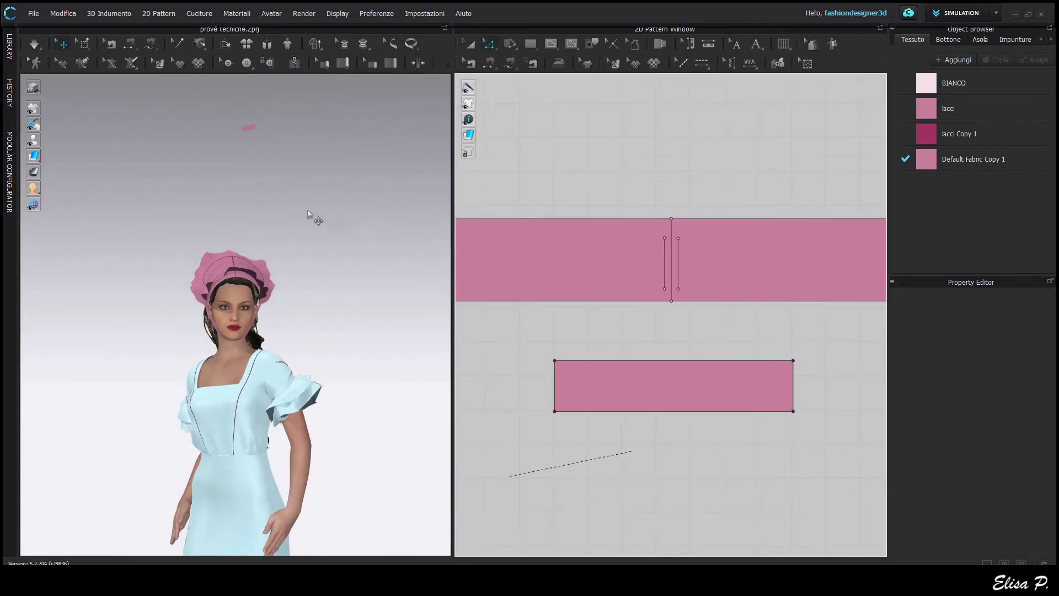
scroll(245, 340, up, 5)
drag(256, 463, 231, 428)
scroll(659, 418, up, 3)
scroll(629, 390, down, 2)
middle_drag(623, 388, 626, 408)
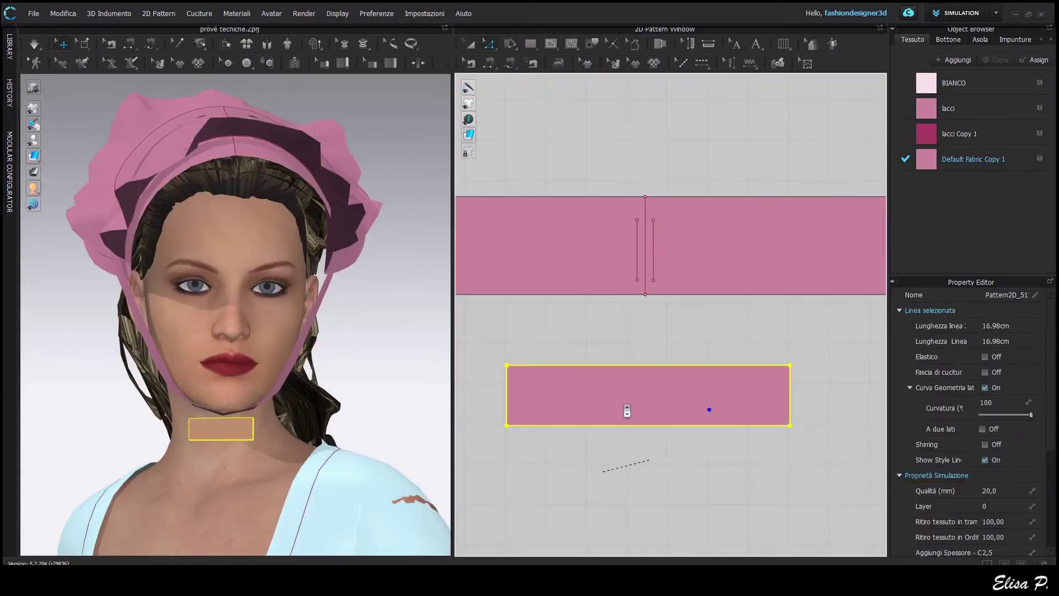
Step: Add a vertical internal line through the small rectangle's middle and lengthen the piece to about 9.22 cm
click(639, 430)
right_click(641, 366)
click(693, 474)
click(489, 371)
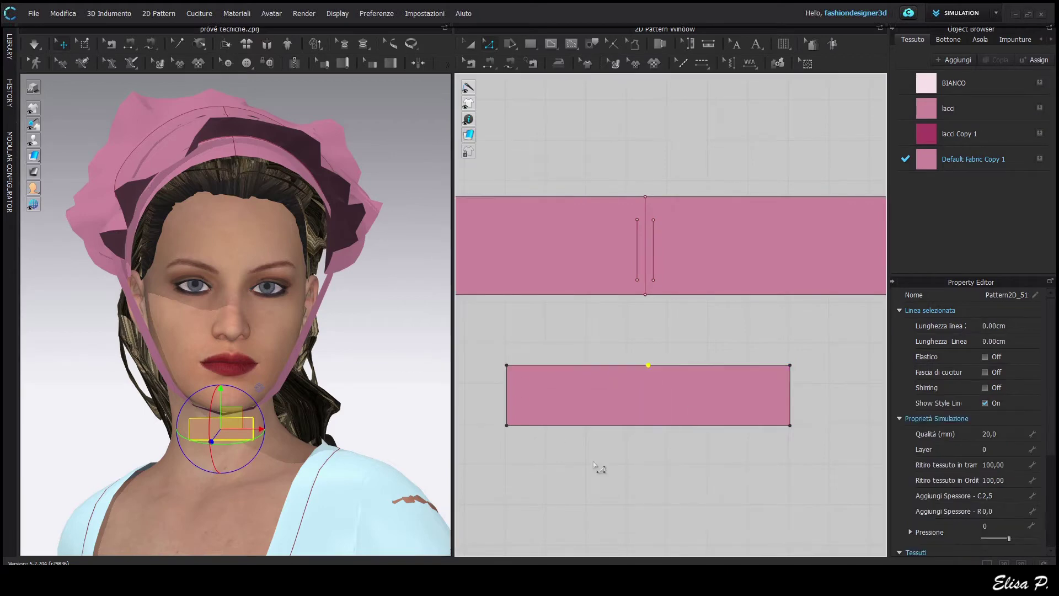
scroll(654, 461, down, 2)
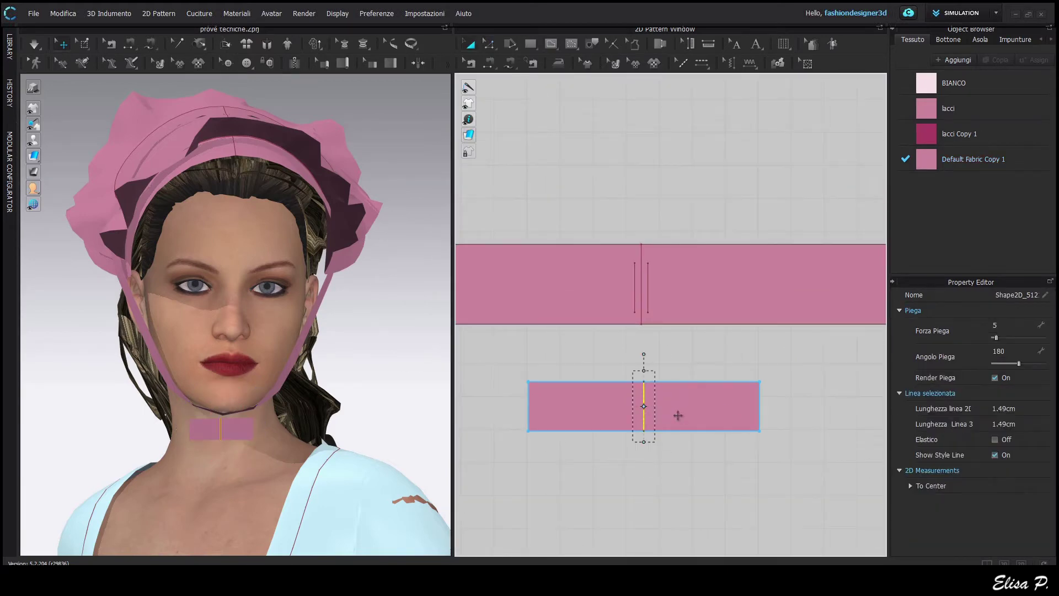
click(678, 414)
middle_drag(644, 471, 629, 458)
Step: Try to sew one short end of the small rectangle to an offset line at the strip's centre
click(489, 63)
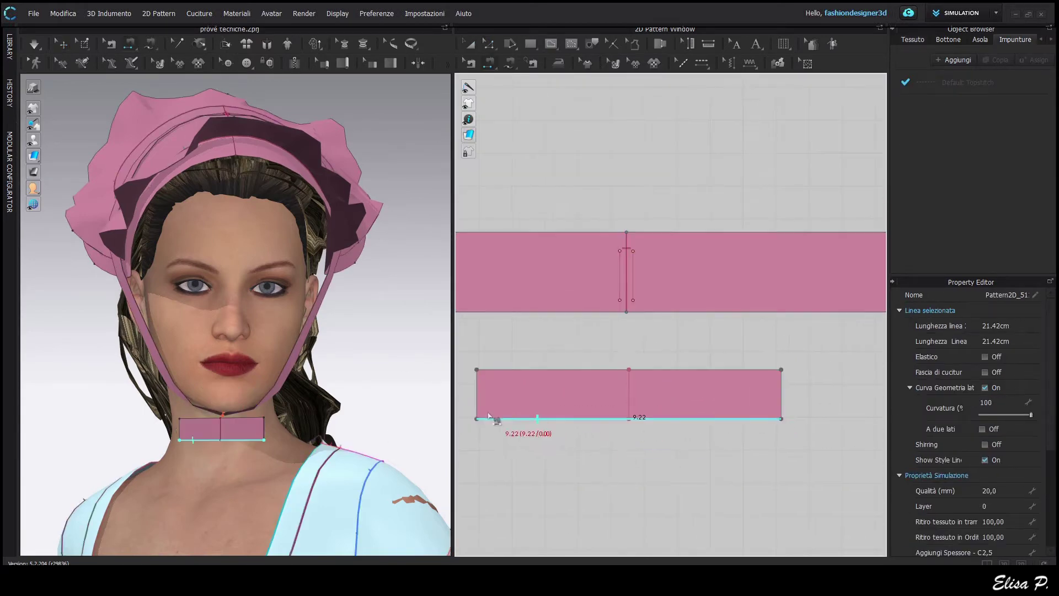
click(478, 386)
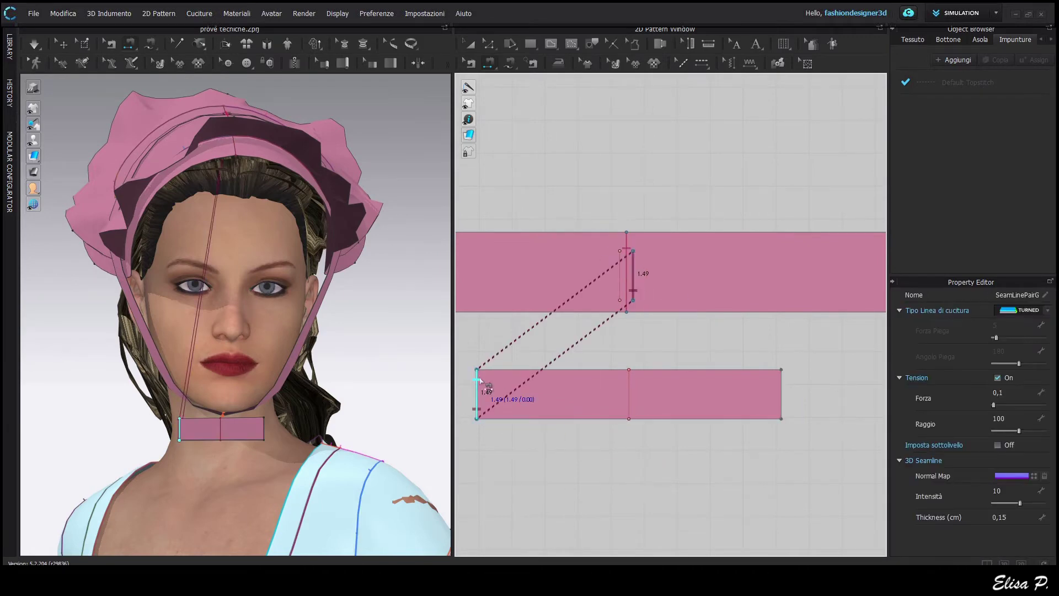
scroll(640, 459, down, 7)
scroll(640, 459, up, 6)
right_drag(426, 418, 373, 414)
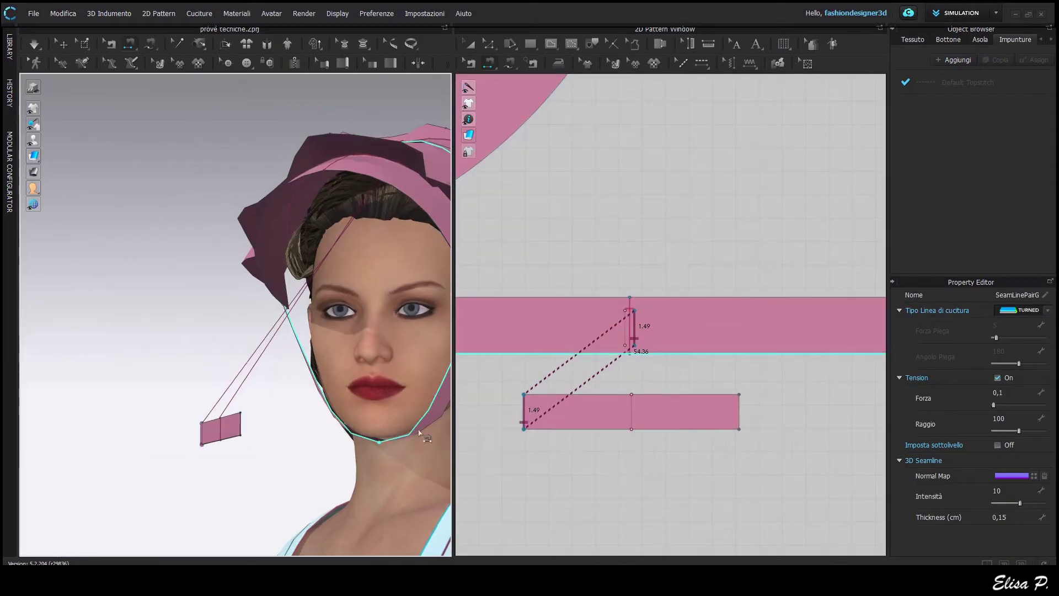
key(ctrl+z)
Step: Move the two 1.49 cm internal lines from the strip's centre to its ends, one at each end
scroll(676, 435, down, 7)
middle_drag(777, 445, 691, 442)
key(z)
scroll(714, 439, up, 1)
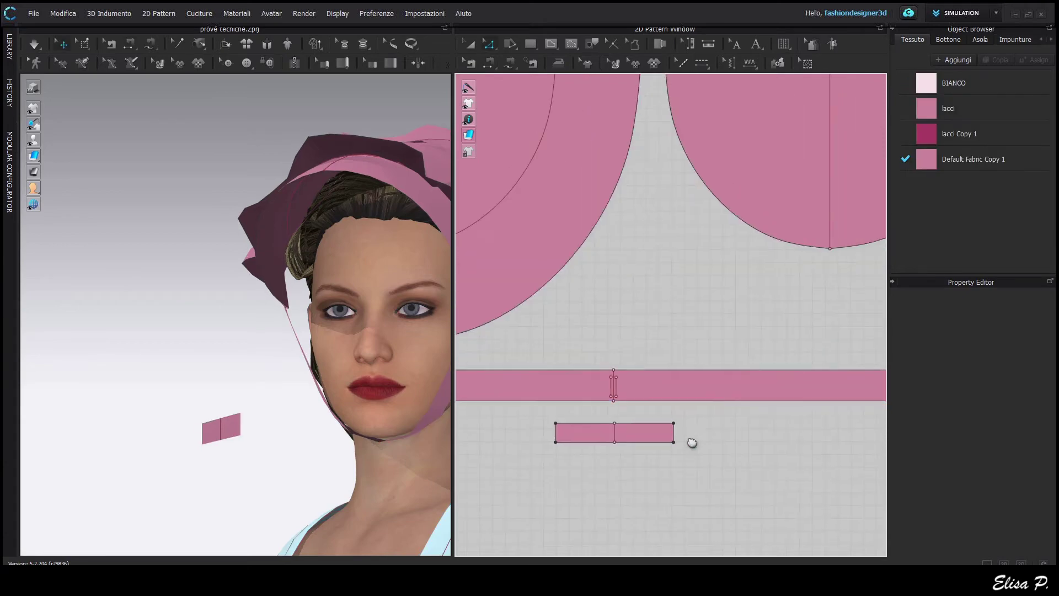
click(665, 400)
scroll(661, 461, down, 2)
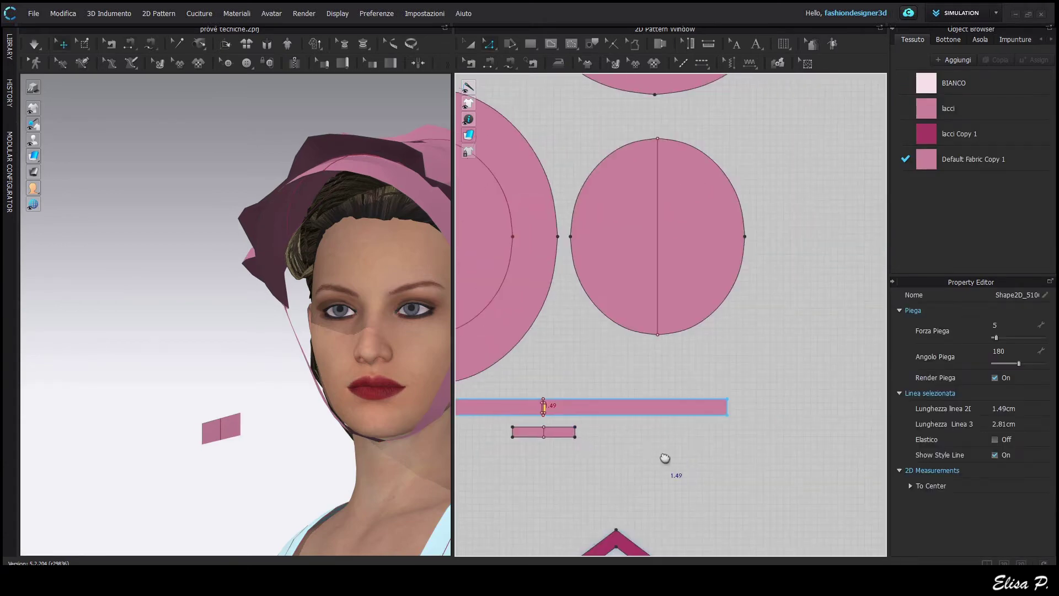
scroll(499, 359, up, 3)
drag(765, 387, 766, 387)
click(820, 371)
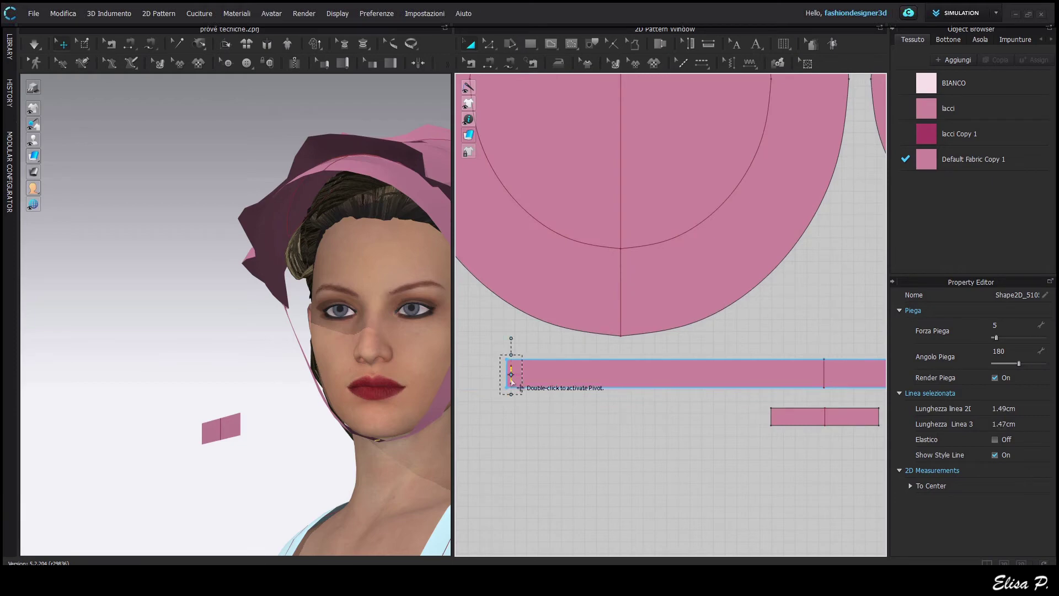
Step: Sew the small rectangle's short ends together and to the internal line at the strip's left end
scroll(722, 466, down, 2)
middle_drag(722, 466, 705, 440)
key(n)
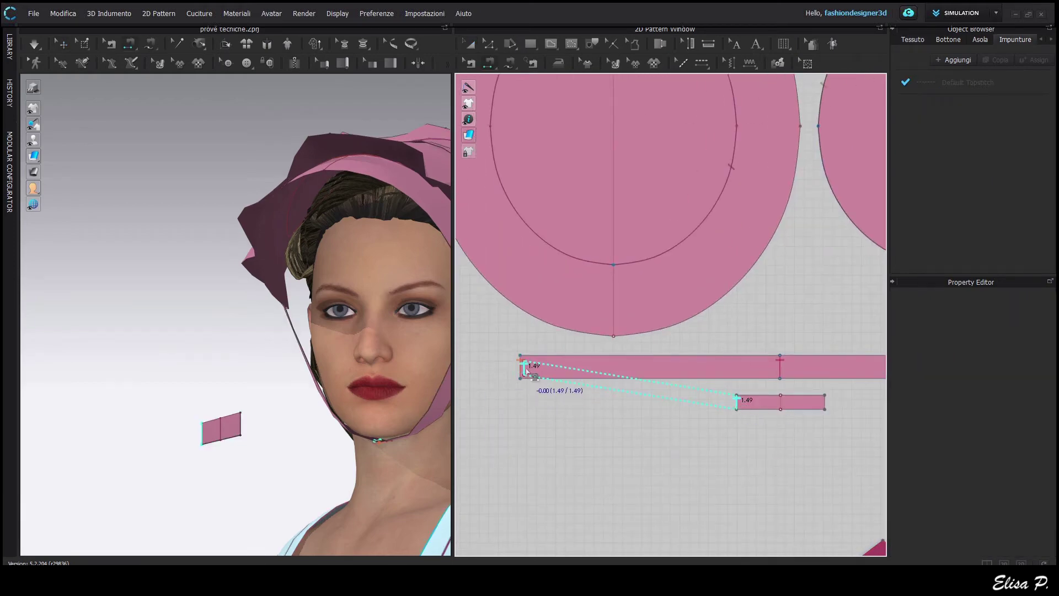
click(524, 368)
key(space)
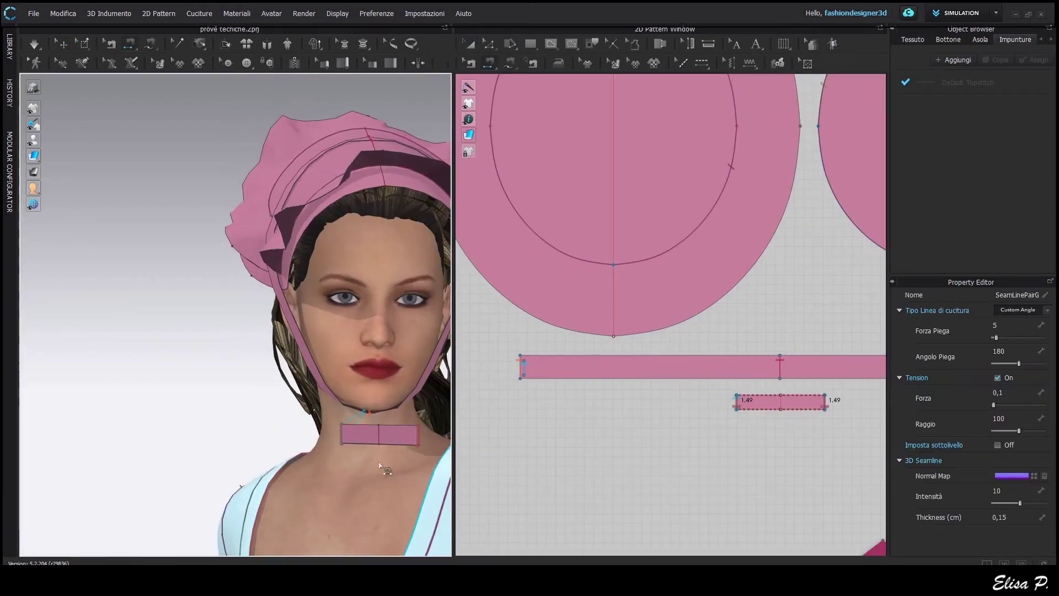
Step: Fold the small rectangle in half along its centre line on the avatar
click(226, 44)
click(378, 435)
right_drag(380, 438, 152, 392)
click(377, 520)
scroll(152, 392, down, 3)
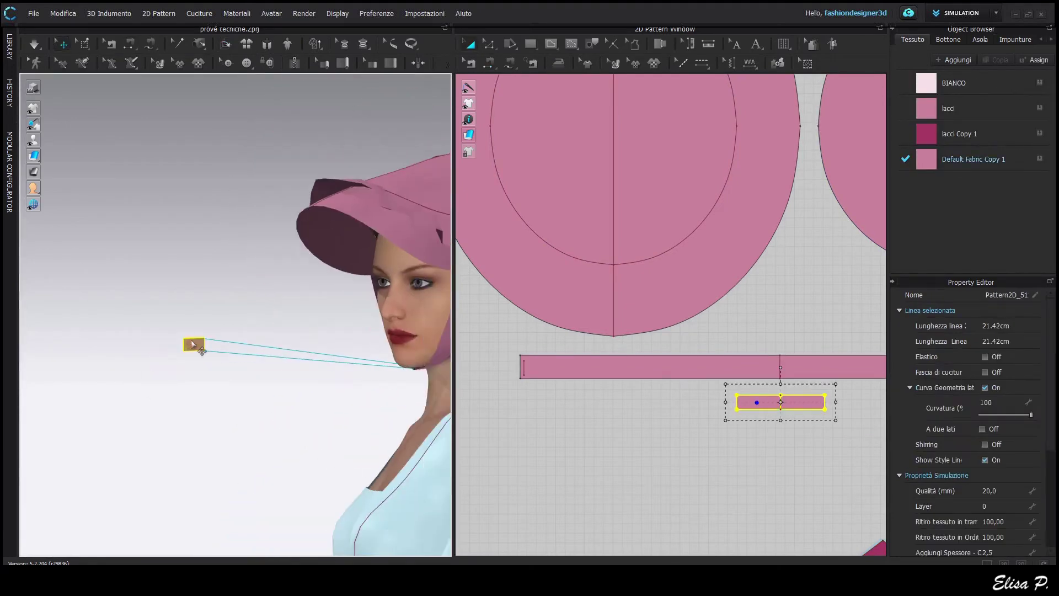
Step: Move the folded piece close to the strap's end under the chin and simulate it
drag(197, 346, 416, 387)
right_drag(380, 429, 447, 411)
right_drag(273, 350, 327, 362)
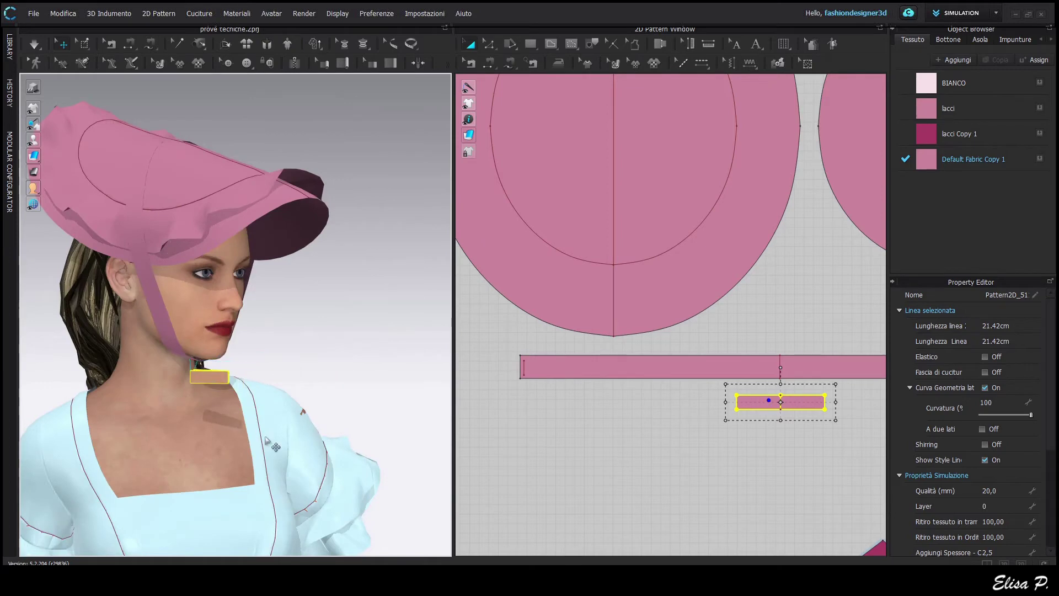
key(space)
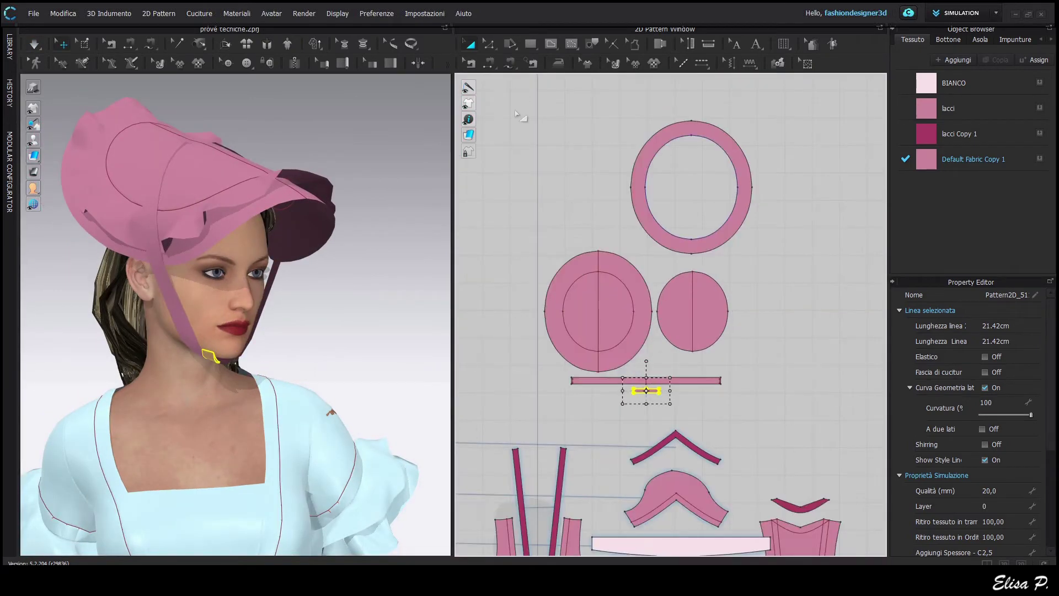
Step: Select the ring and both oval hat pieces and freeze them
click(751, 419)
key(ctrl+z)
drag(509, 105, 556, 293)
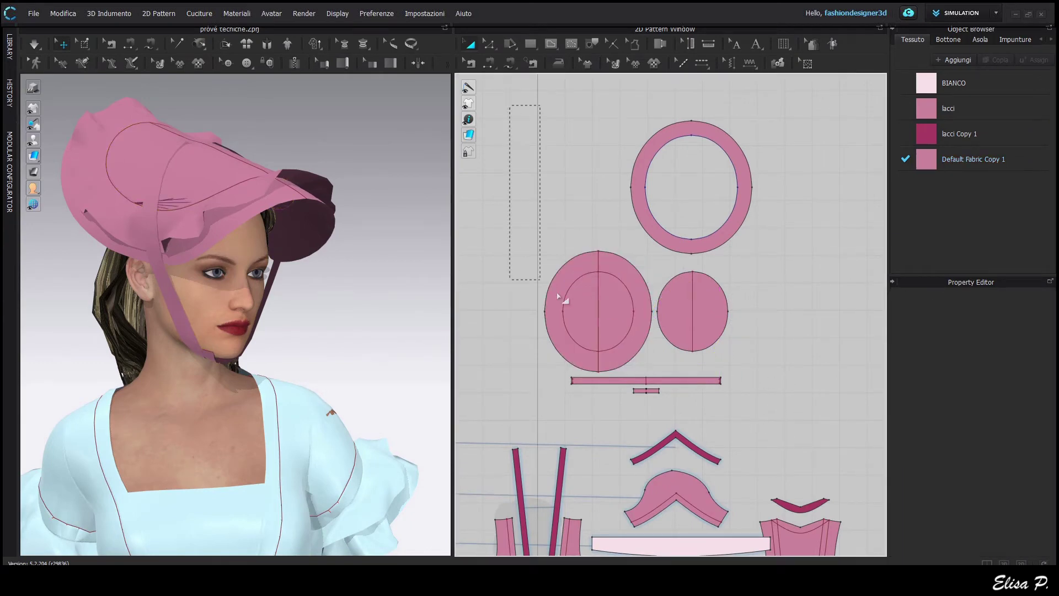
drag(760, 373, 760, 374)
right_click(620, 325)
click(685, 434)
Step: Simulate the strap and its small loop with the hat pieces frozen
scroll(208, 255, up, 4)
middle_drag(208, 255, 240, 191)
key(space)
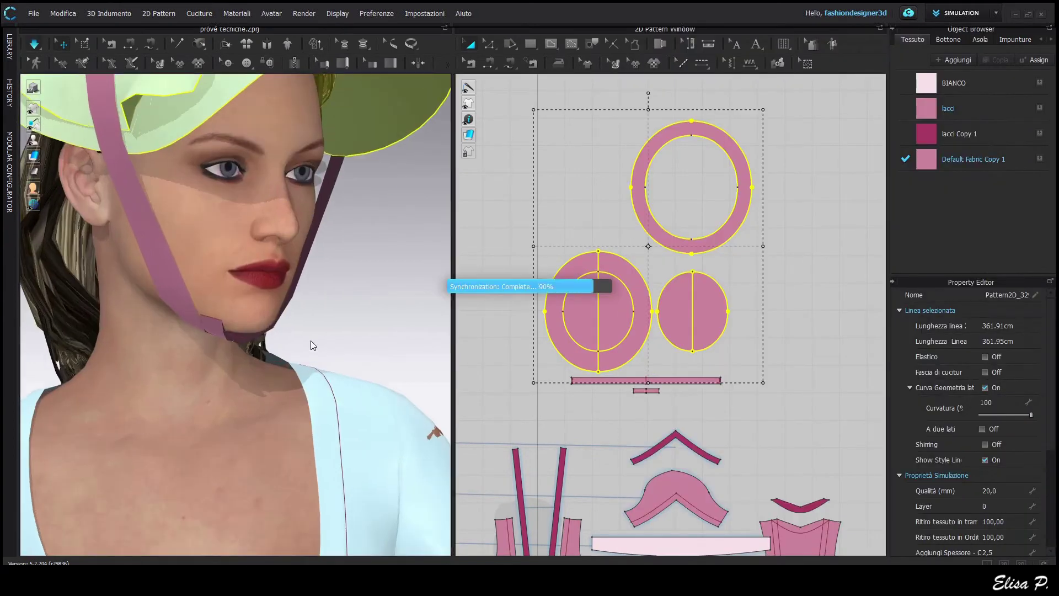
scroll(311, 345, down, 2)
mouse_move(311, 344)
right_down()
mouse_move(256, 332)
mouse_move(220, 355)
mouse_move(309, 361)
right_up()
key(space)
Step: Move the small loop piece down from the jaw to hang below the chin
scroll(654, 400, up, 8)
scroll(264, 361, up, 2)
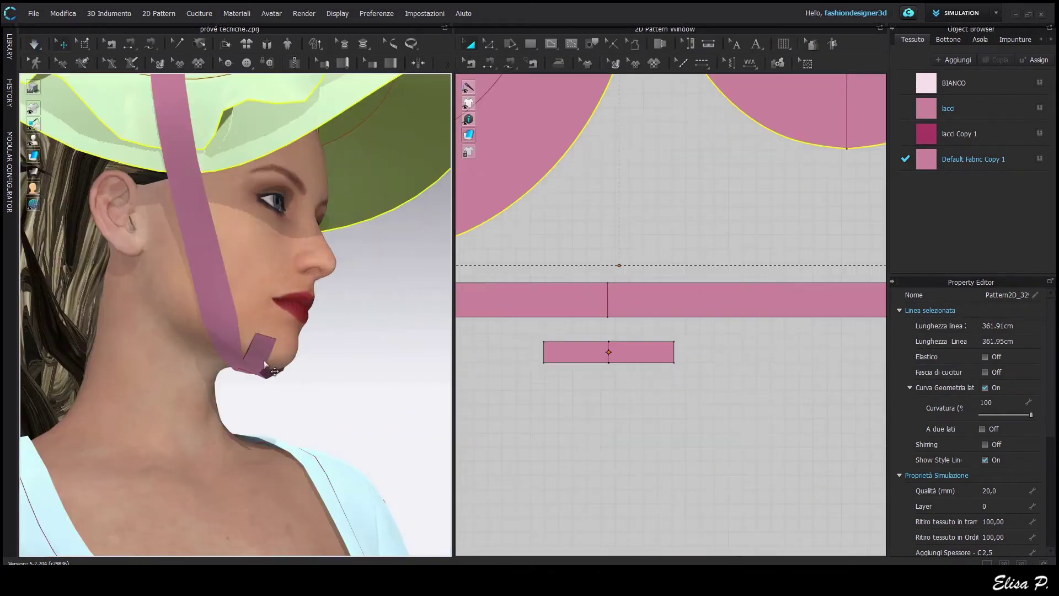
drag(264, 363, 262, 411)
right_drag(304, 451, 267, 401)
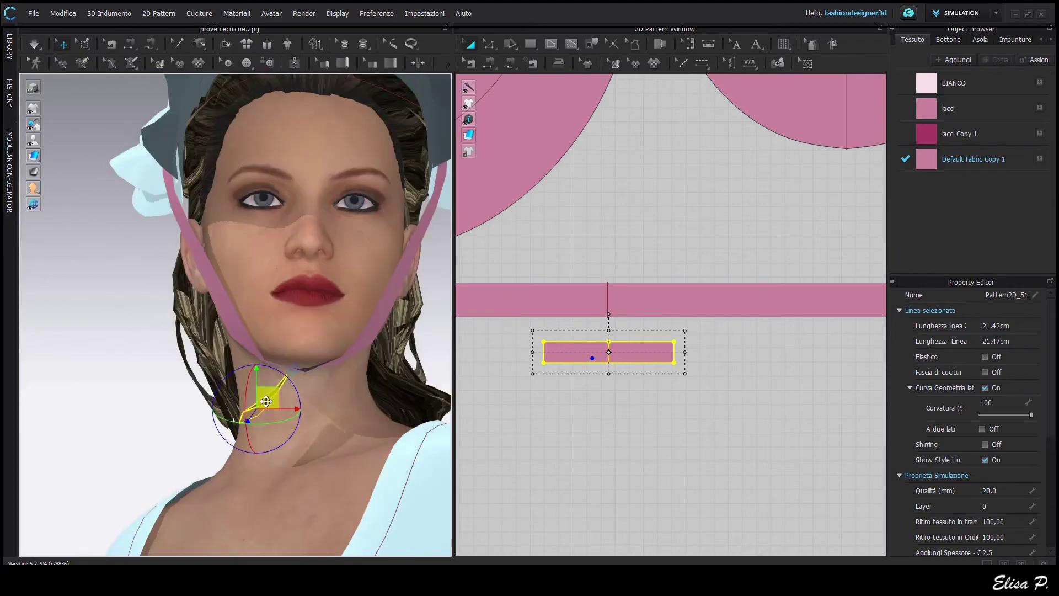
Step: Lengthen the small rectangle to a total outline of about 29.85 cm and simulate the loop again
drag(744, 355, 744, 356)
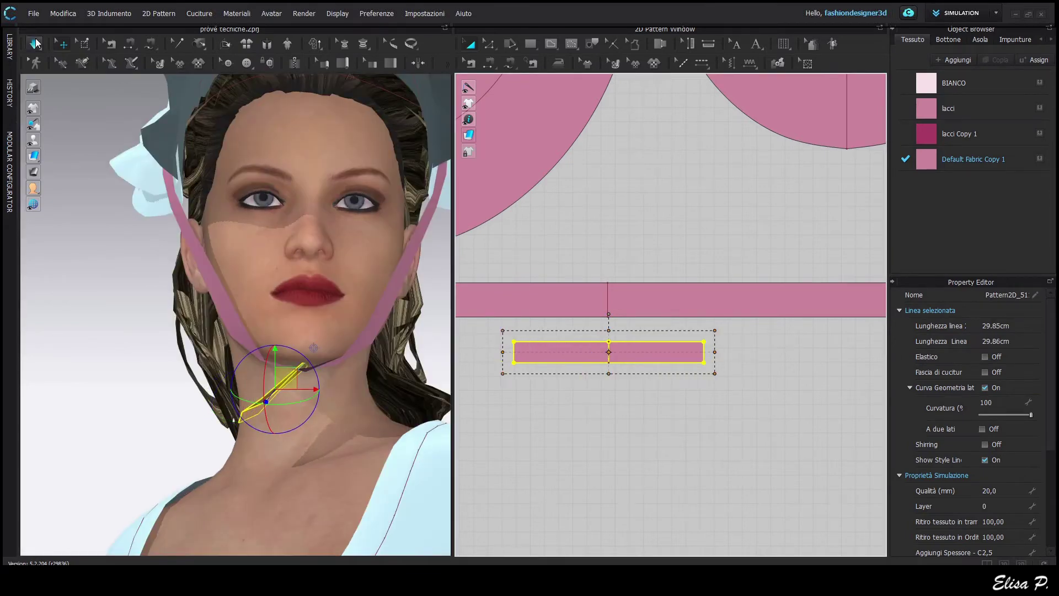
key(space)
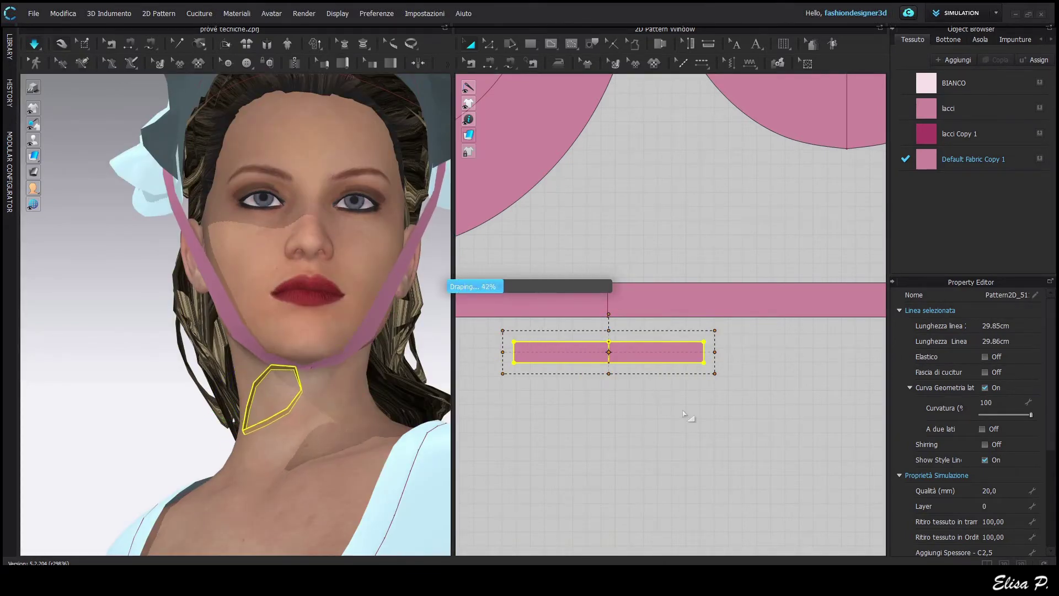
middle_drag(683, 410, 620, 401)
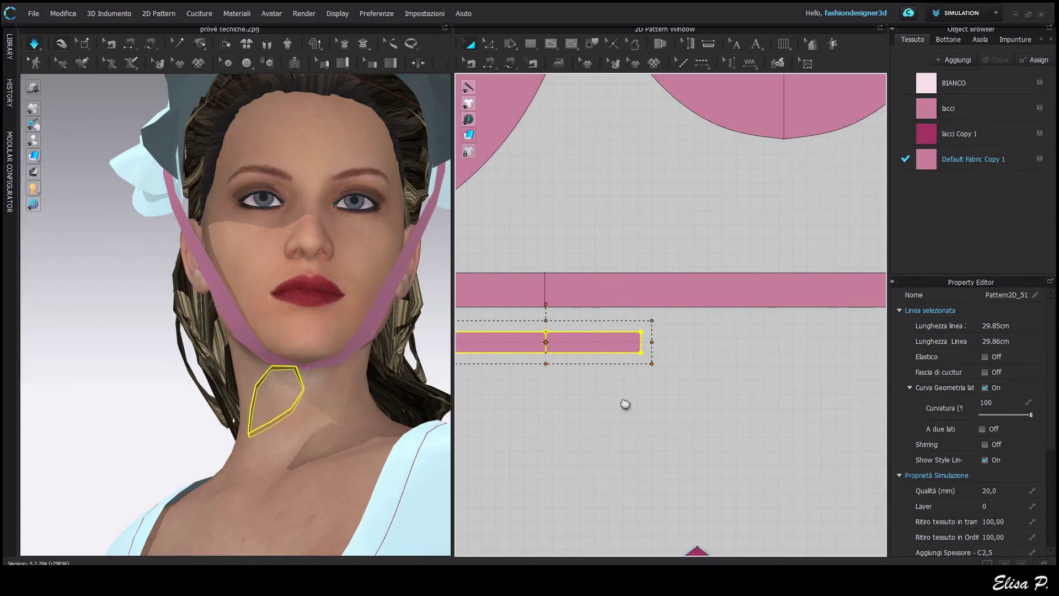
key(space)
Step: Create a linked symmetric copy of the small rectangle and place it beside the original below the strip
right_click(610, 343)
click(693, 158)
click(779, 343)
middle_drag(826, 389, 669, 397)
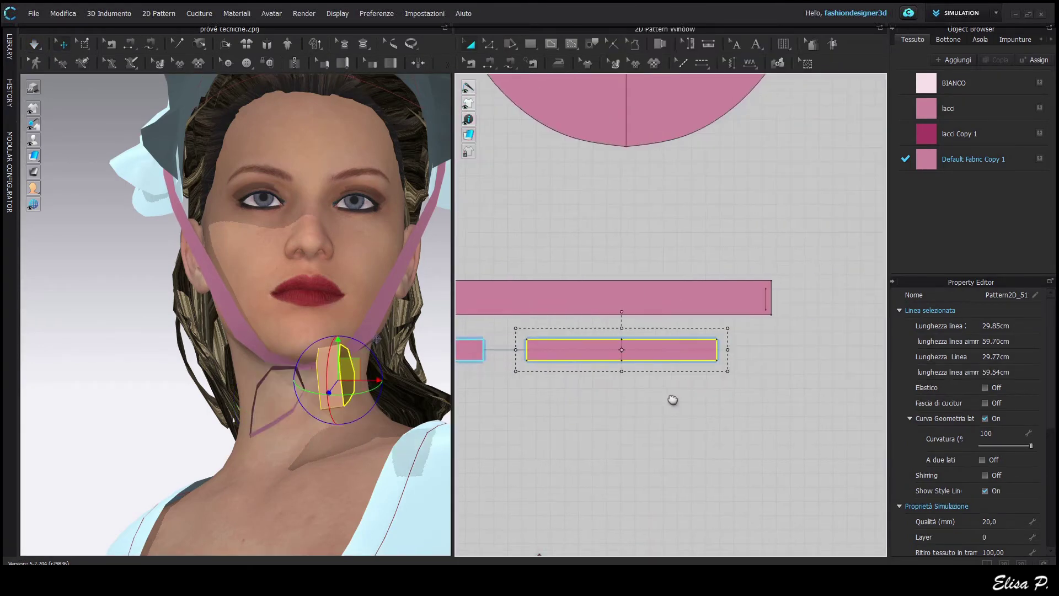
Step: Sew the copy's short ends together and to the internal line at the strip's right end
key(n)
click(526, 355)
click(717, 356)
click(717, 343)
right_drag(342, 442, 226, 422)
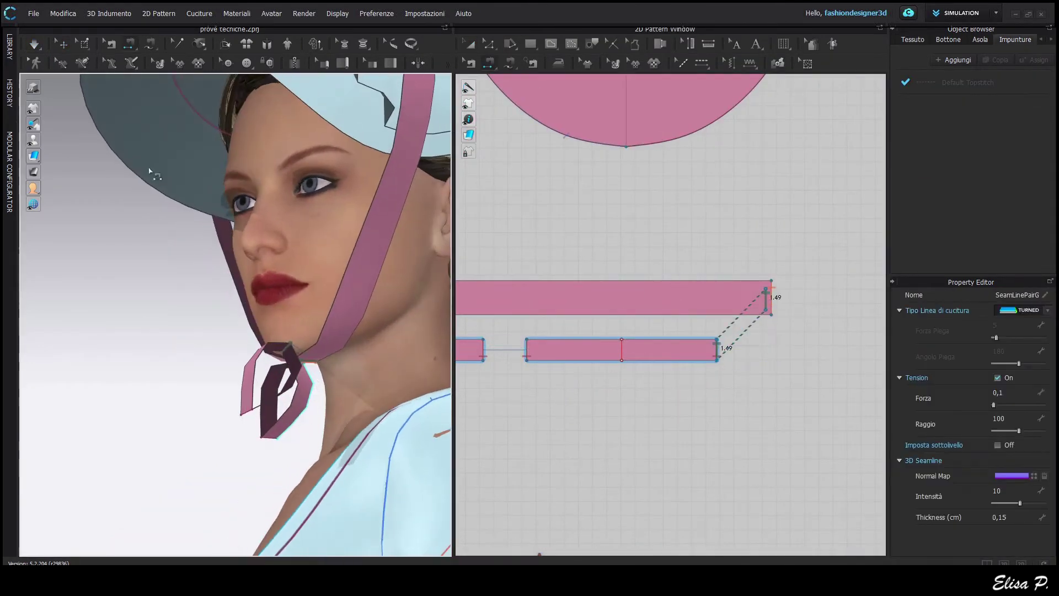
Step: Position the copied loop under the chin beside the first loop and start the simulation
click(62, 44)
drag(294, 381, 317, 387)
right_drag(330, 458, 419, 458)
drag(252, 392, 211, 388)
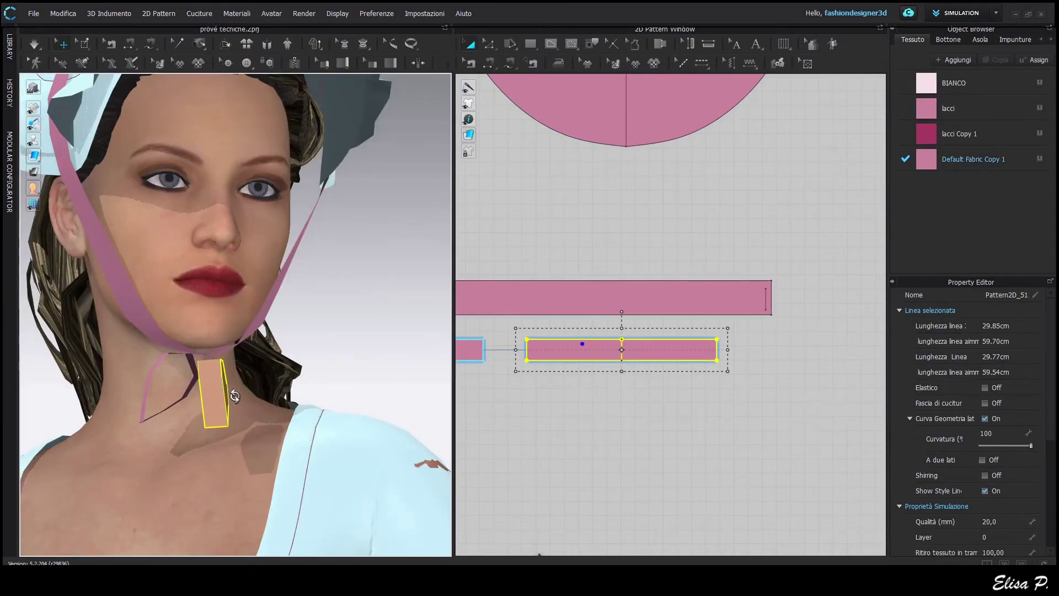
right_drag(336, 436, 232, 427)
drag(262, 386, 293, 382)
key(space)
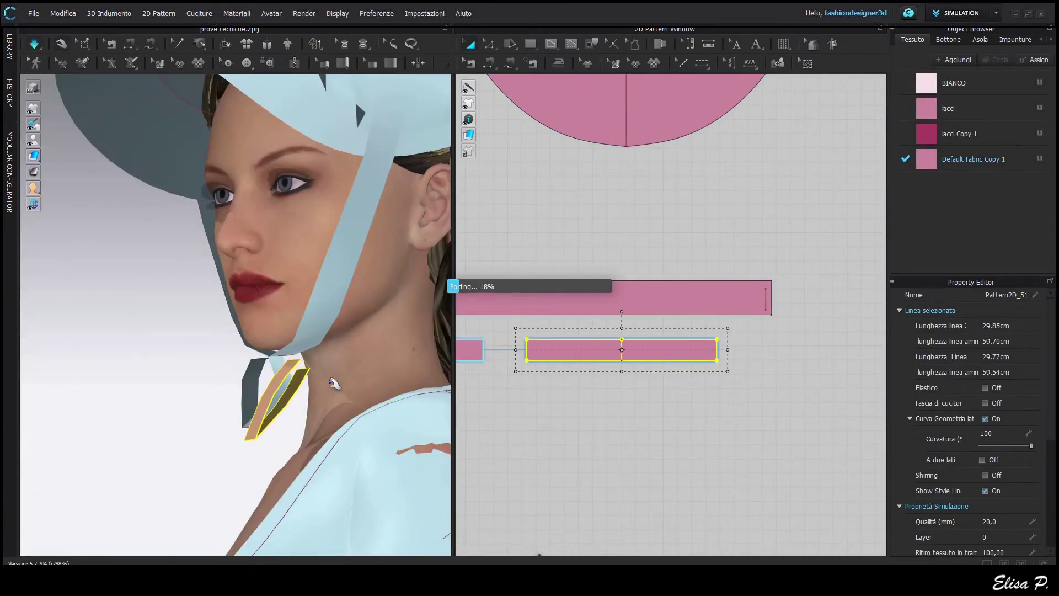
Step: Duplicate the left small rectangle and place the copy directly below it
right_drag(338, 378, 347, 434)
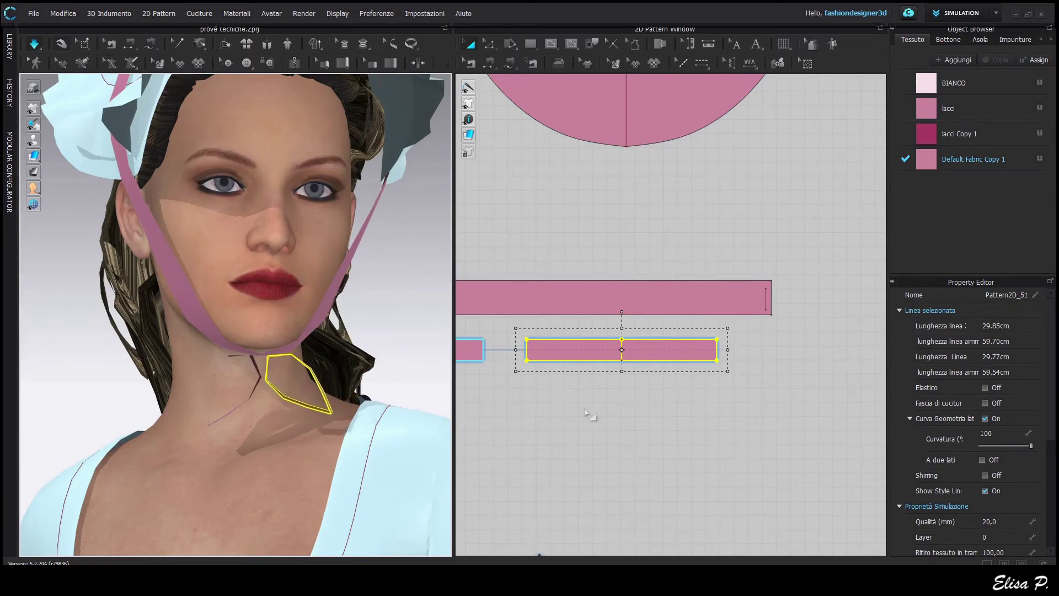
key(space)
scroll(585, 413, down, 3)
middle_drag(555, 408, 708, 372)
scroll(708, 372, up, 2)
click(621, 321)
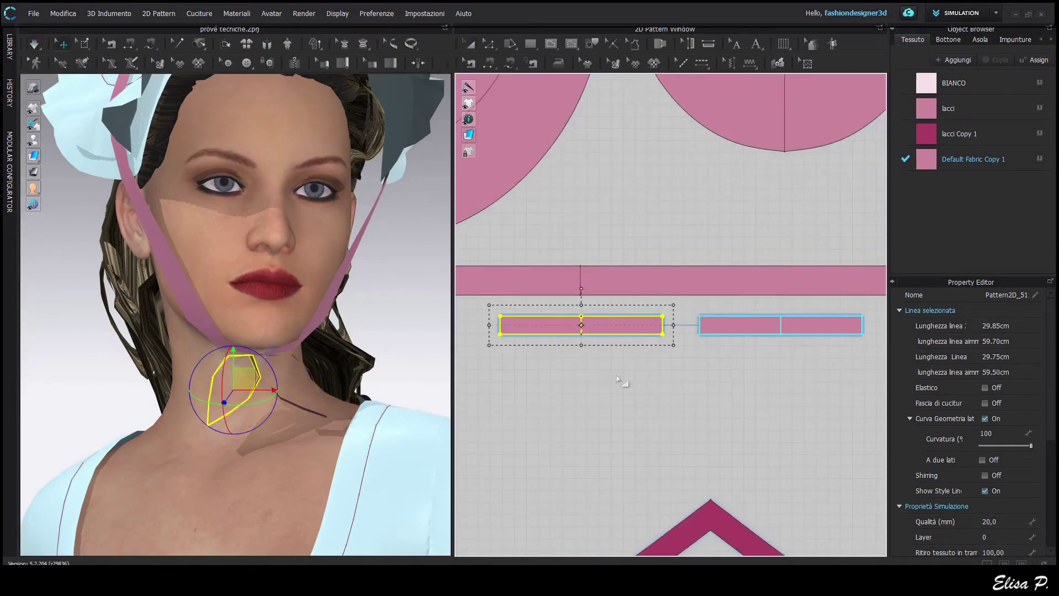
click(556, 383)
scroll(553, 378, up, 2)
click(590, 368)
Step: Taper the copy's right end by moving its upper corner inward and down
key(z)
click(674, 355)
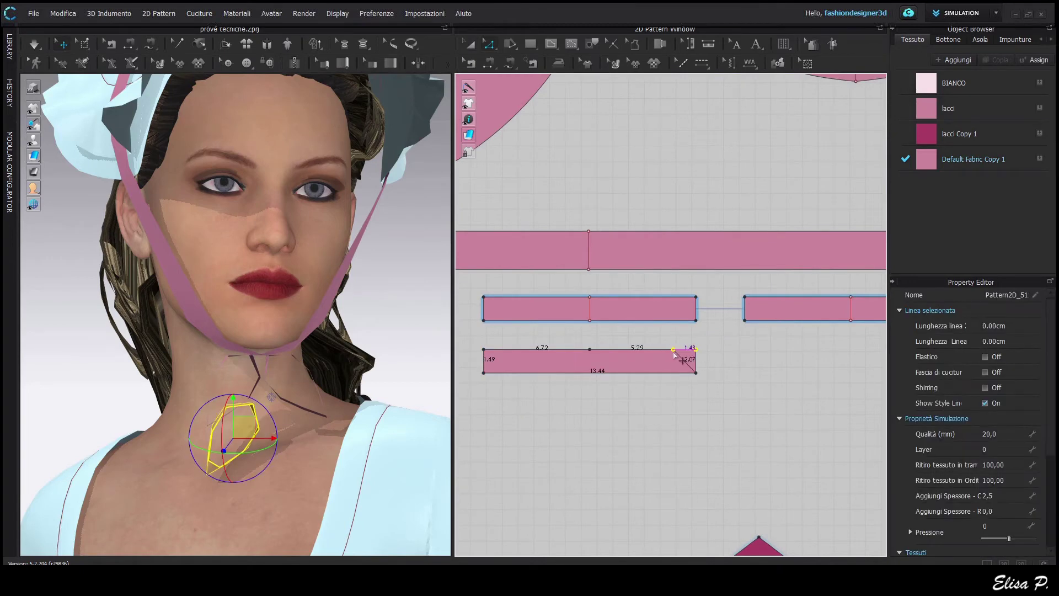
scroll(575, 442, down, 2)
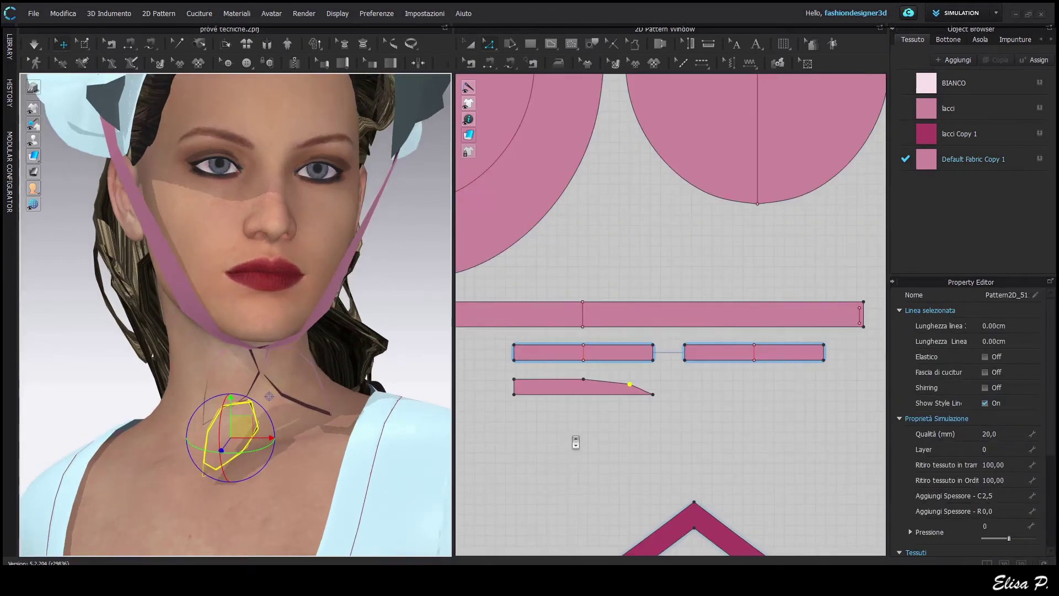
Step: Lay the tapered tail piece flat in the 3D view and position it upright below the avatar's chin
right_click(232, 460)
click(326, 268)
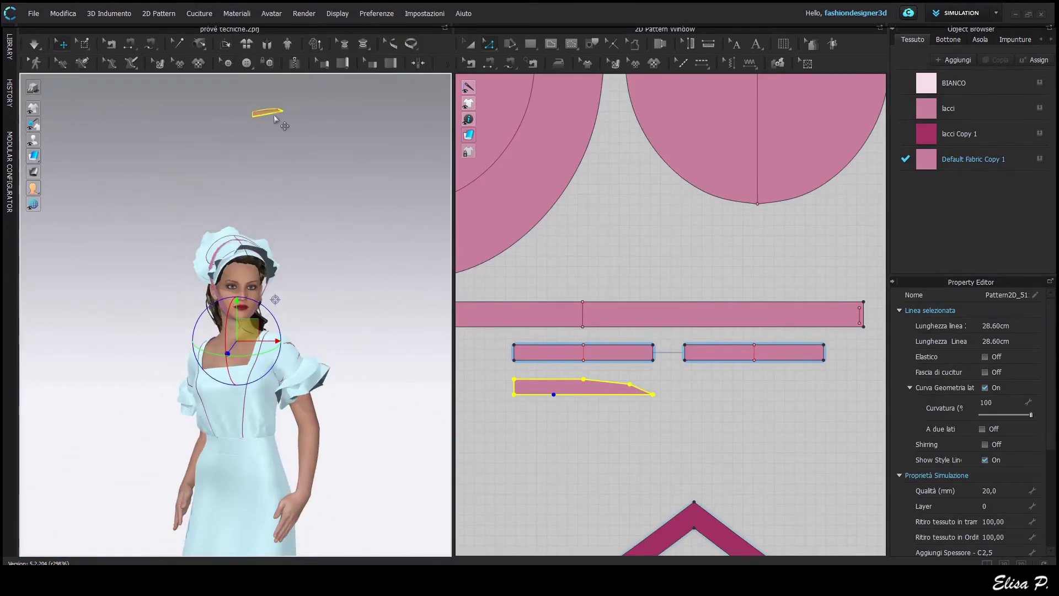
scroll(246, 353, up, 5)
click(260, 417)
drag(296, 391, 276, 461)
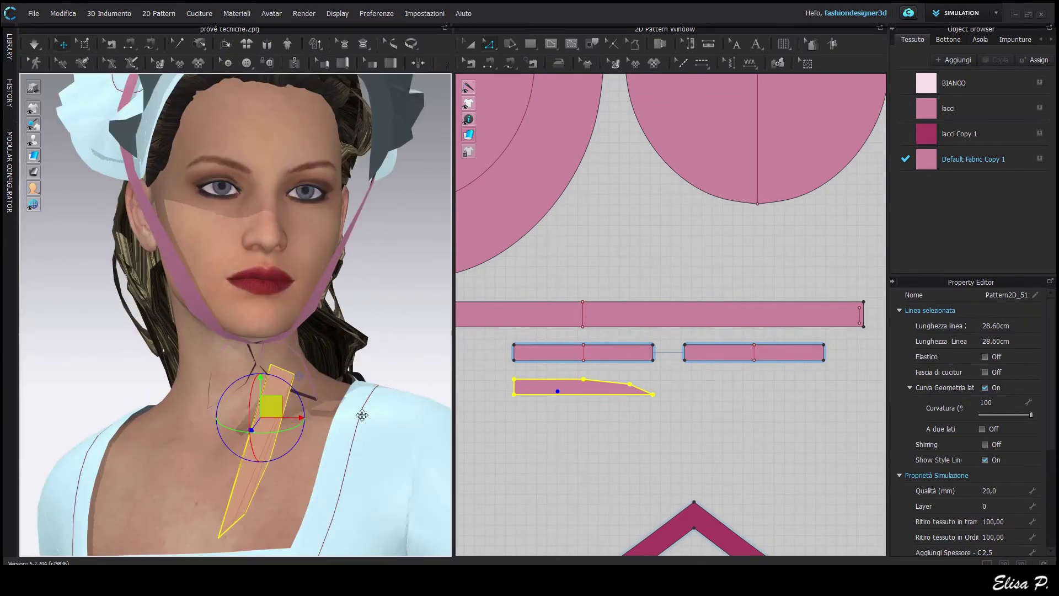
Step: Sew the tail's short end to 1.49 cm of the strip's lower edge at its left end
click(562, 438)
scroll(638, 435, up, 3)
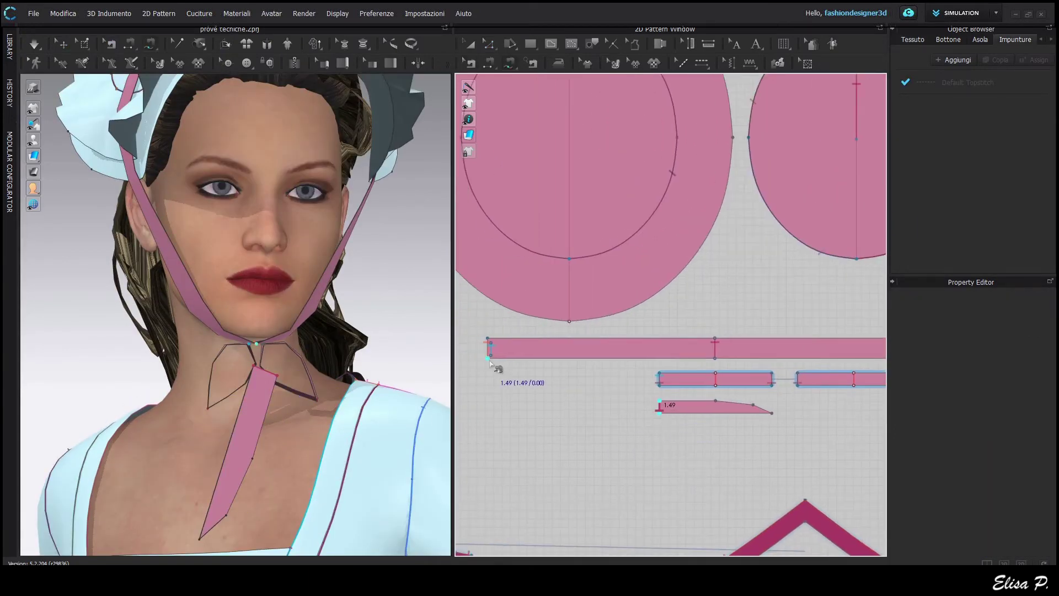
scroll(502, 364, up, 12)
middle_drag(474, 235, 552, 355)
click(465, 293)
click(652, 295)
scroll(651, 353, down, 9)
scroll(753, 440, down, 2)
middle_drag(800, 457, 496, 425)
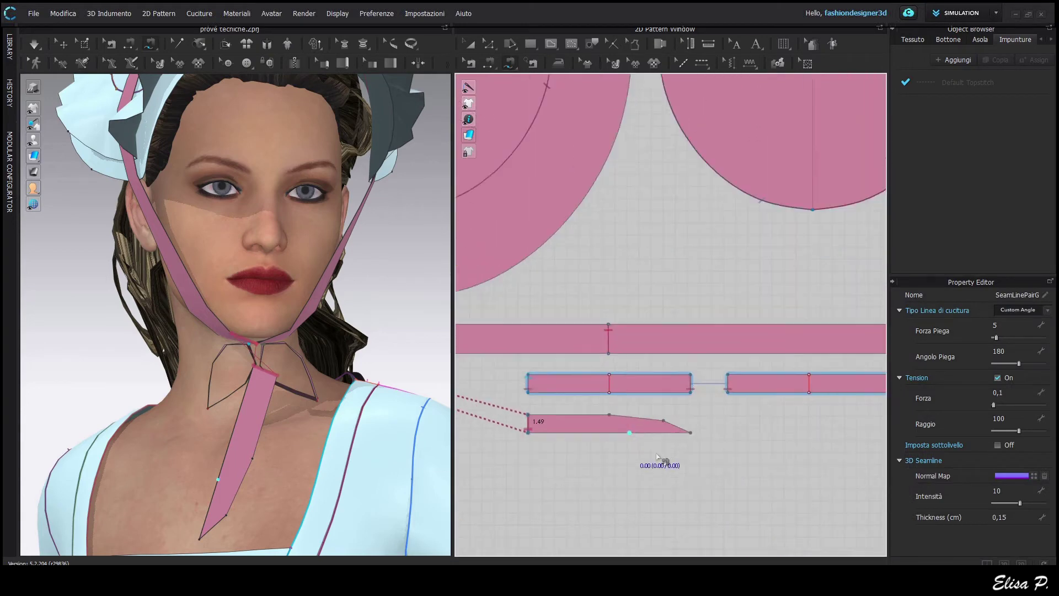
Step: Move the tail closer to the neck in 3D so it hangs below the chin in front of the bow
middle_drag(656, 457, 636, 443)
right_drag(124, 480, 219, 481)
scroll(219, 481, down, 5)
middle_drag(219, 481, 280, 477)
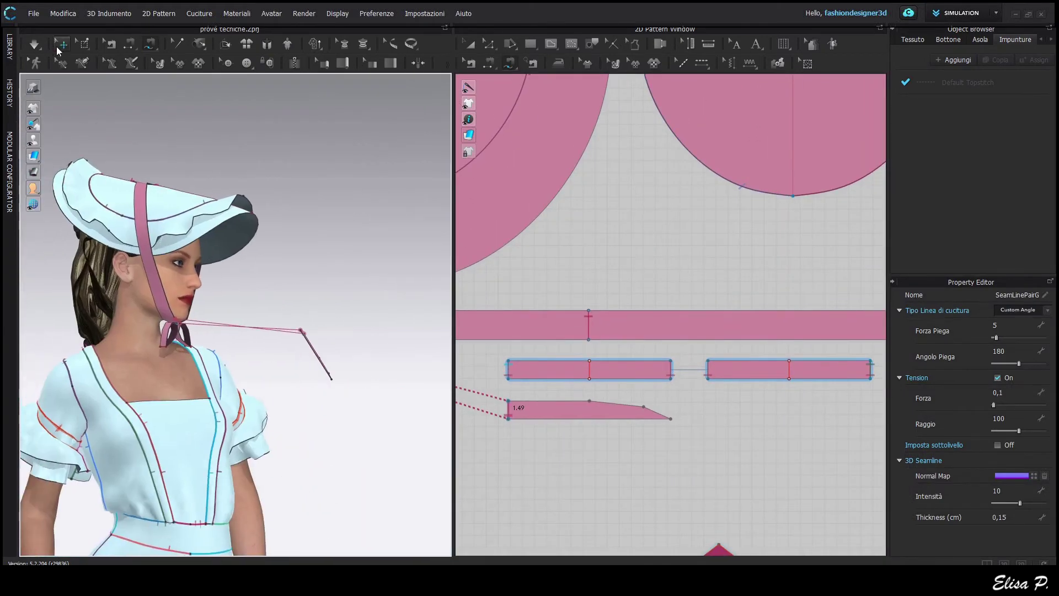
click(56, 47)
drag(317, 355, 191, 365)
right_drag(192, 375, 127, 381)
drag(231, 353, 288, 355)
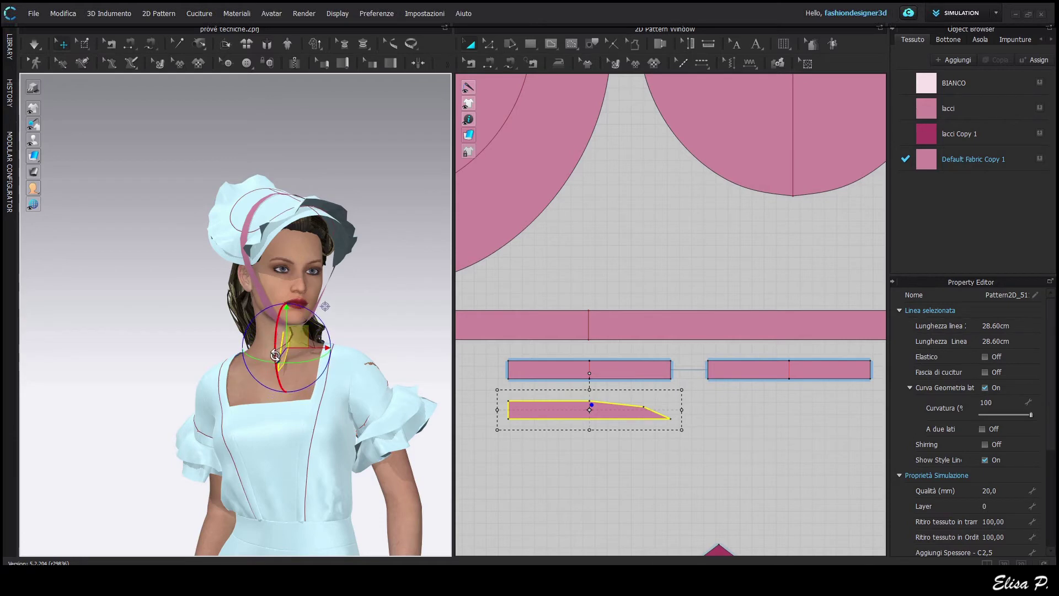
Step: Create a mirrored copy of the tail and place it beside the original, below the second small rectangle
middle_drag(627, 418, 588, 415)
right_click(587, 415)
click(667, 161)
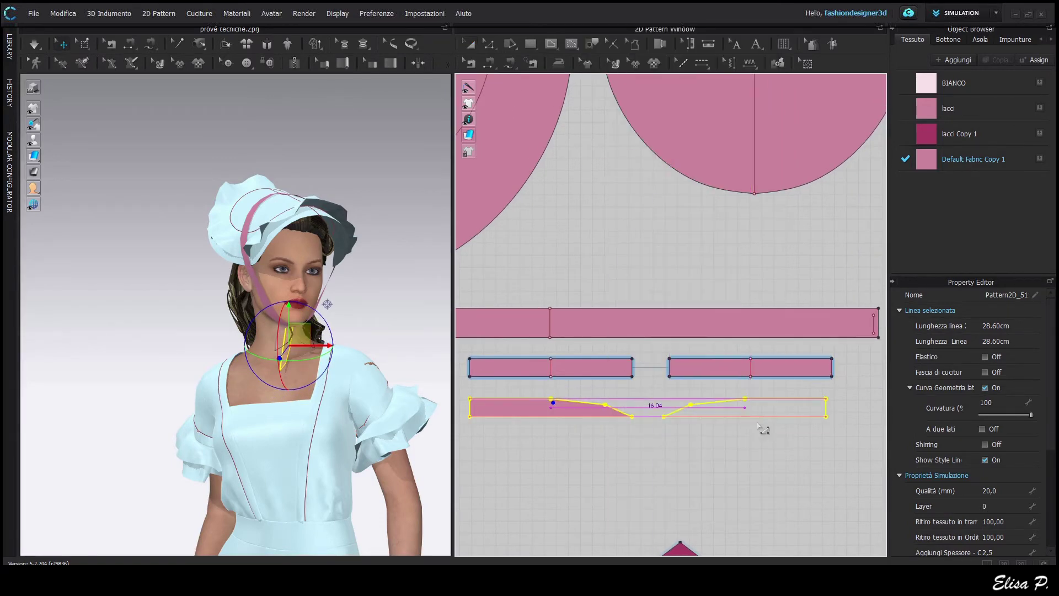
click(766, 430)
scroll(771, 432, up, 3)
middle_drag(771, 432, 737, 438)
right_click(756, 408)
click(836, 191)
scroll(661, 423, down, 2)
Step: Sew the mirrored tail's short end to 1.49 cm of the strip's lower edge at its right end
key(n)
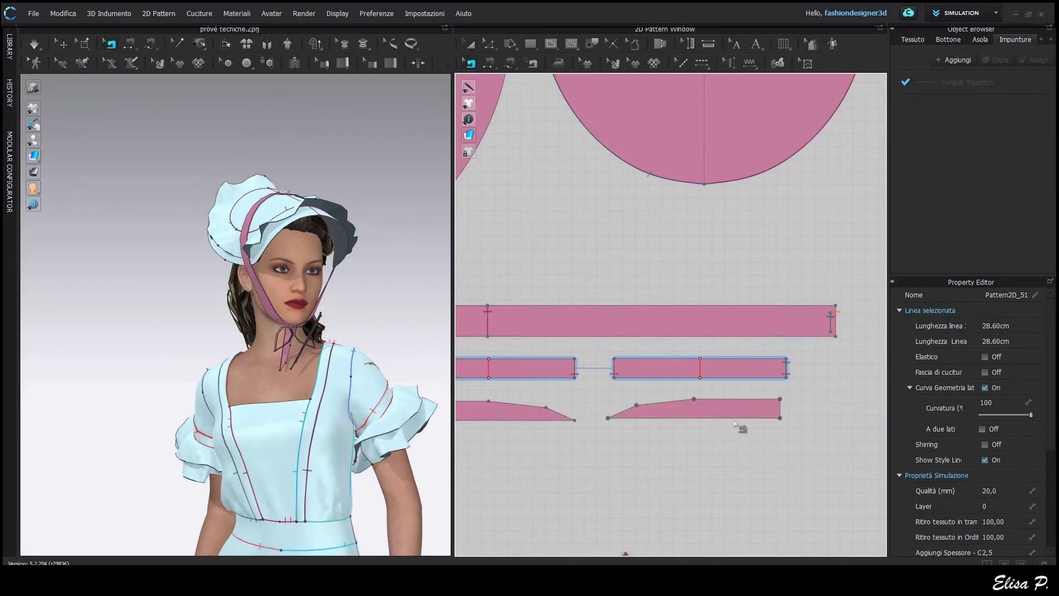
click(780, 419)
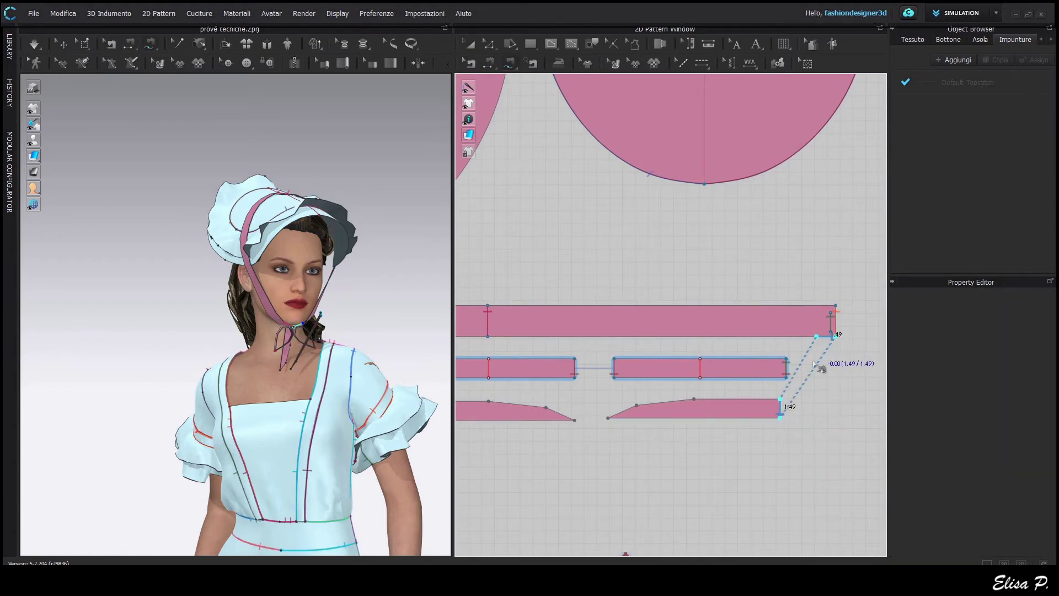
click(815, 364)
Step: Lengthen the mirrored tail to a total outline of 35.96 cm, keeping its point beside the left tail's tip
key(a)
click(714, 409)
middle_drag(618, 408, 651, 409)
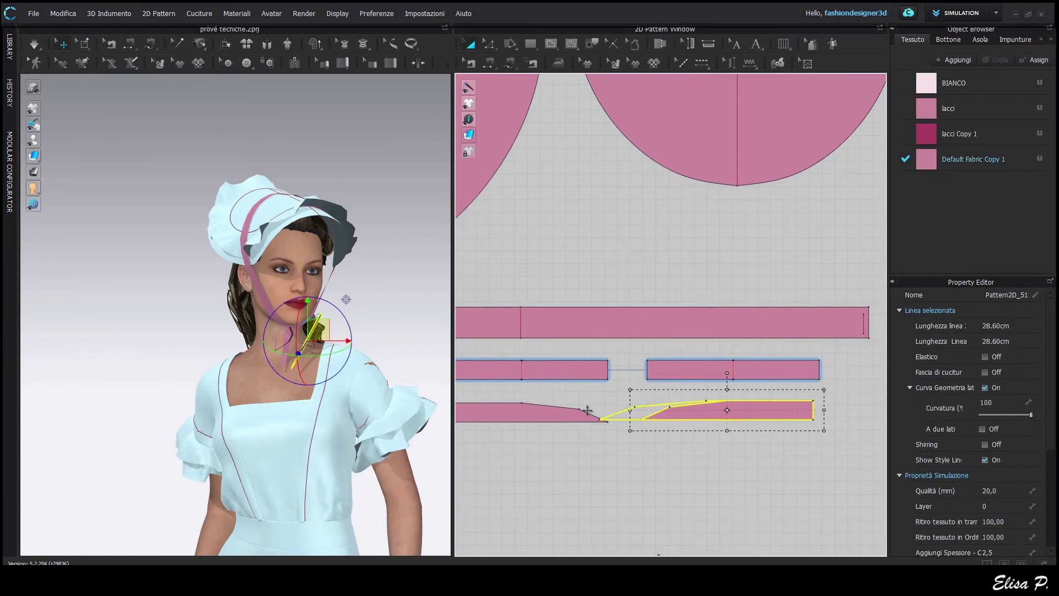
drag(587, 410, 580, 410)
drag(770, 410, 792, 409)
click(672, 466)
middle_drag(672, 466, 690, 463)
Step: Simulate both tails hanging from the chin strip and view the bow from the front
right_drag(416, 381, 302, 359)
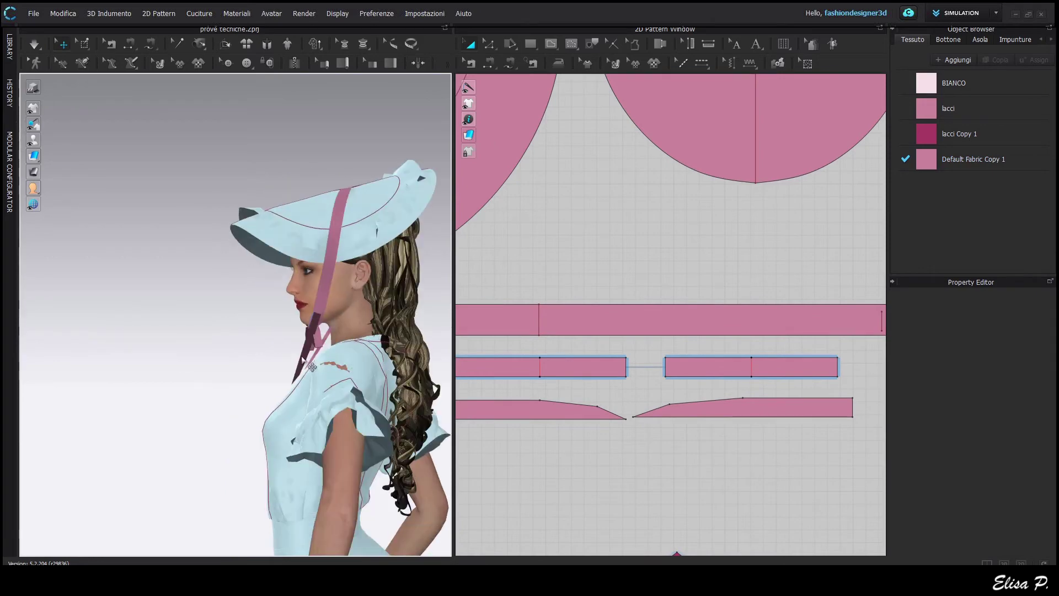
click(303, 368)
key(space)
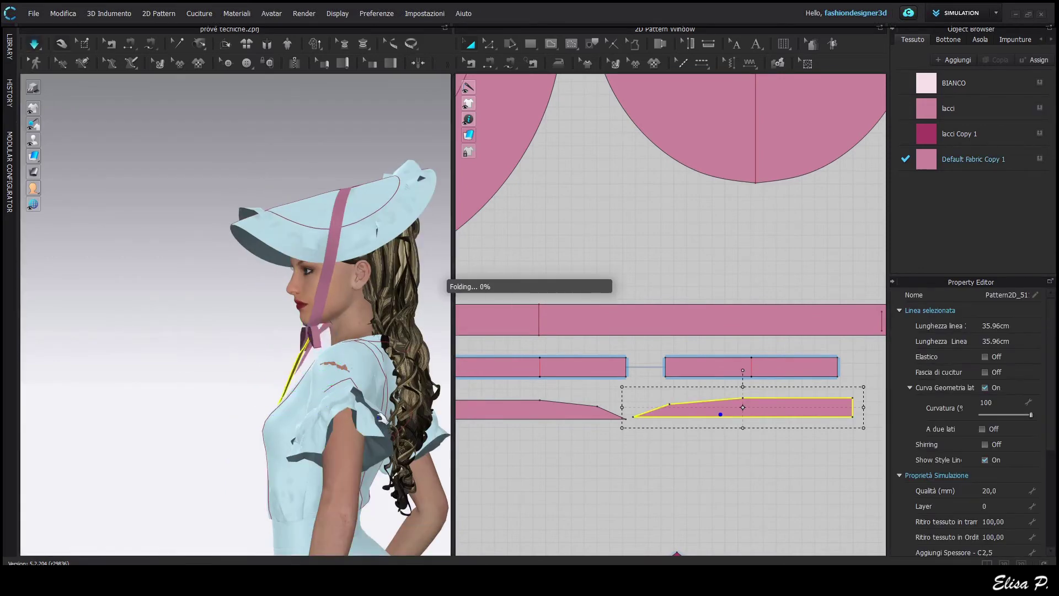
click(343, 329)
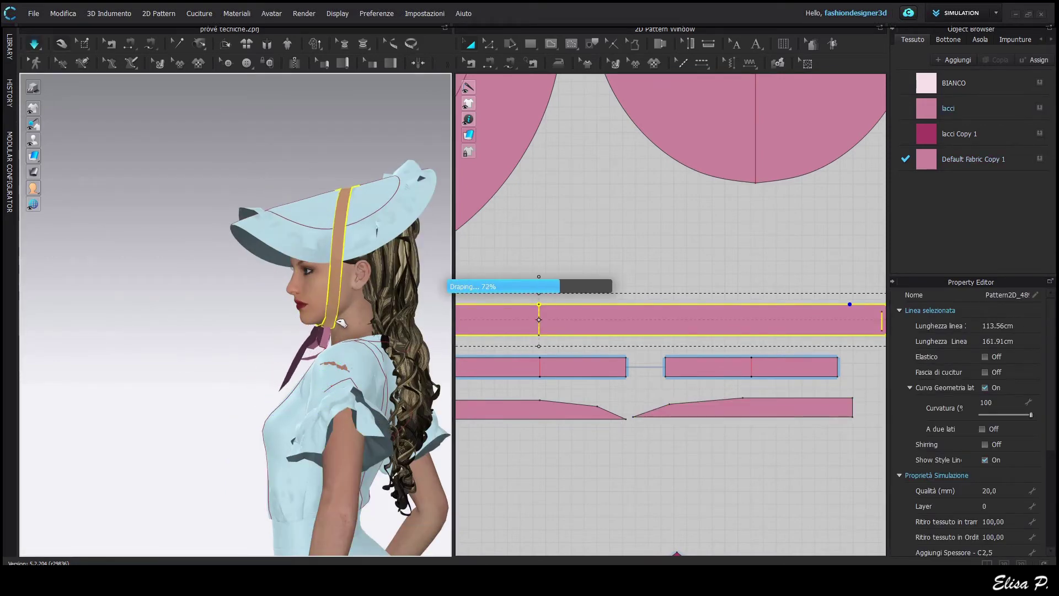
right_drag(341, 321, 399, 381)
scroll(590, 325, down, 4)
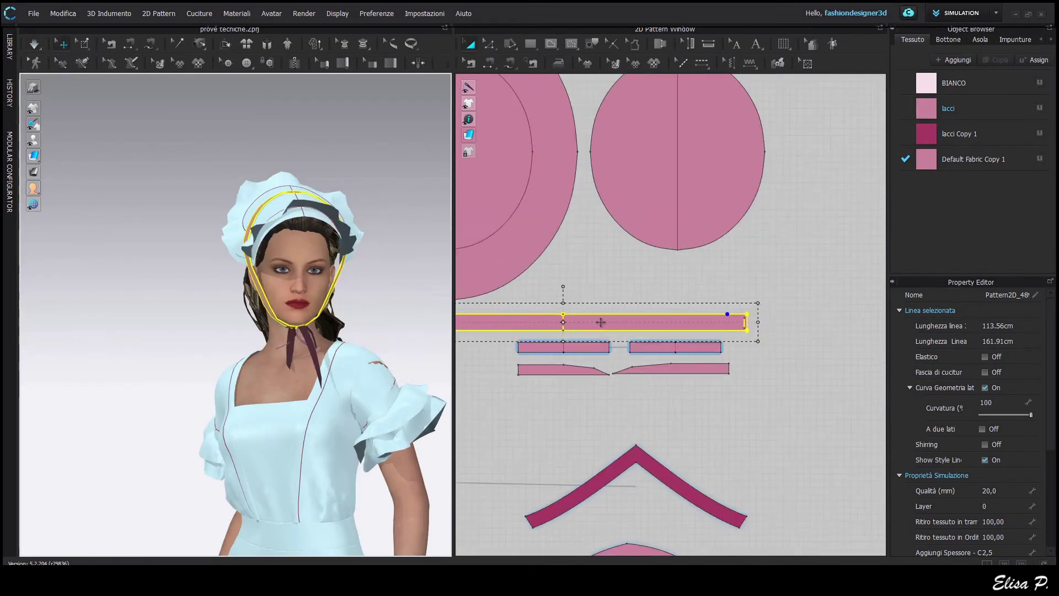
Step: Freeze the crown strip, simulate the bow pieces, and undo the last two changes
right_drag(320, 374, 259, 441)
scroll(302, 394, up, 5)
click(279, 482)
right_drag(290, 506, 171, 491)
middle_drag(549, 465, 642, 489)
scroll(323, 435, down, 4)
key(space)
right_drag(295, 438, 150, 379)
key(ctrl+z)
key(ctrl+z)
scroll(653, 437, down, 2)
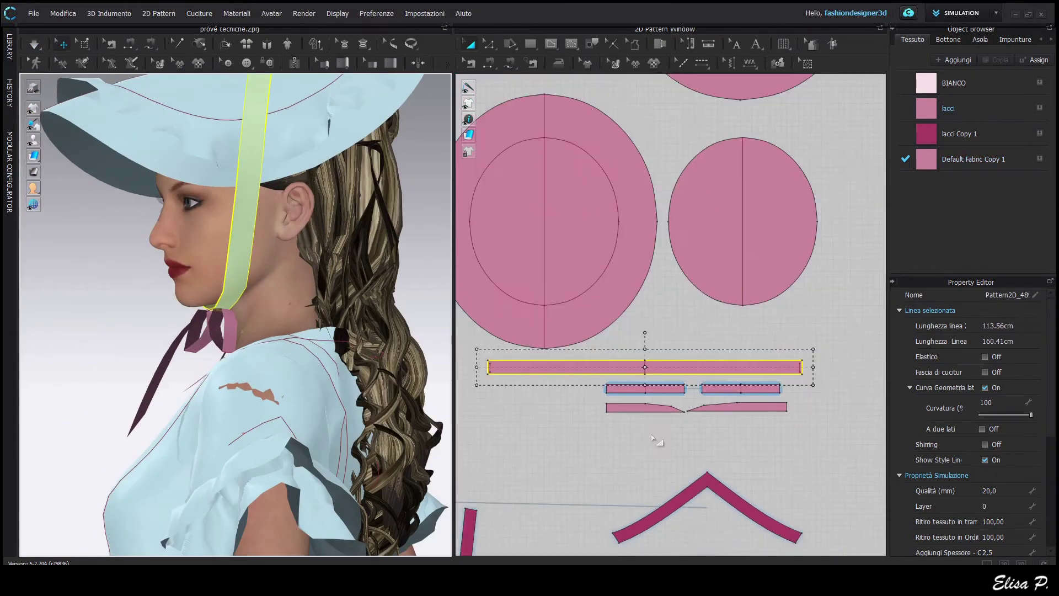
Step: Move both tails' 1.49 cm seams to the strip's upper edge at its left and right ends
key(b)
scroll(545, 381, up, 1)
click(512, 348)
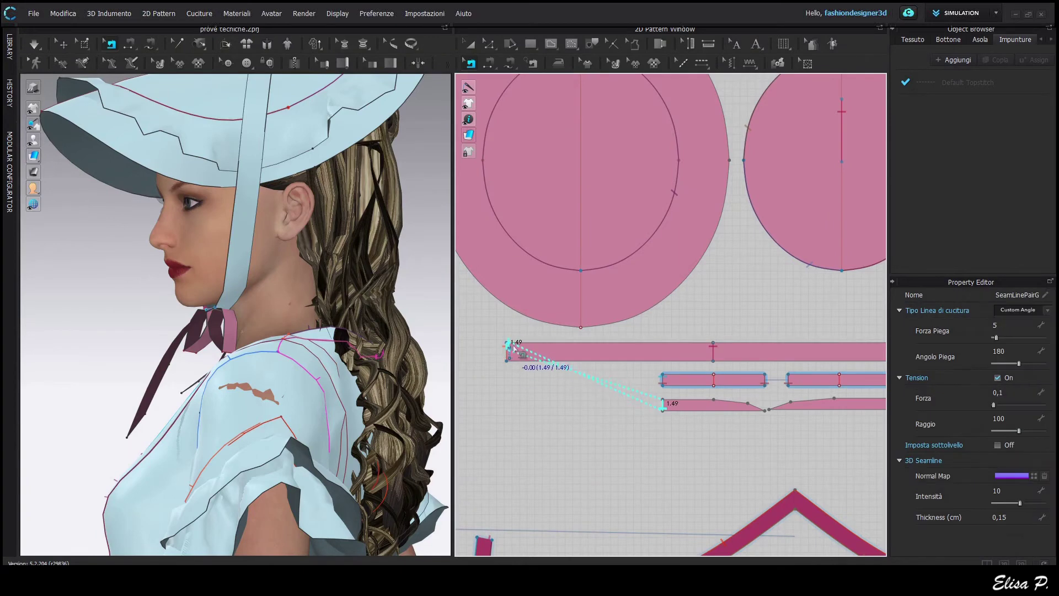
scroll(511, 347, up, 7)
scroll(480, 340, down, 2)
scroll(478, 338, up, 6)
drag(671, 347, 680, 348)
scroll(668, 389, down, 10)
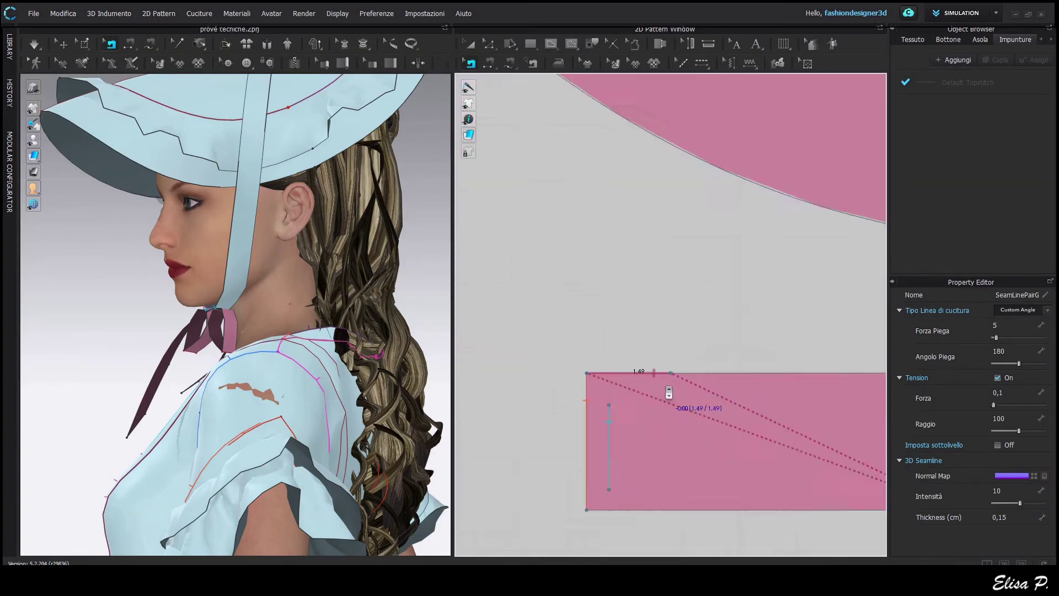
scroll(596, 417, up, 6)
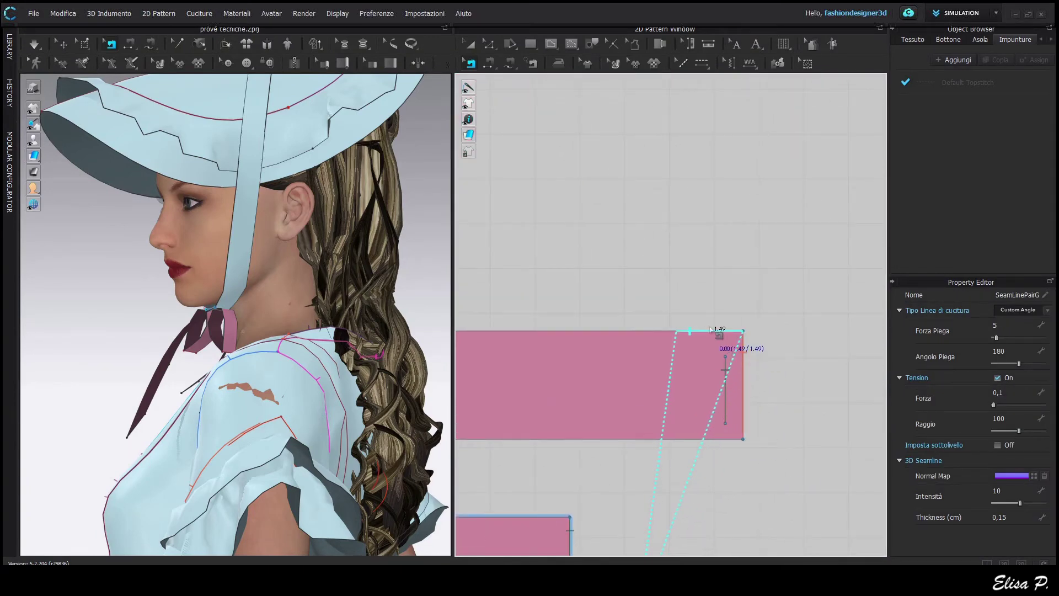
scroll(711, 329, down, 5)
Step: Simulate the resewn bow and pull its loop into shape under the chin
key(space)
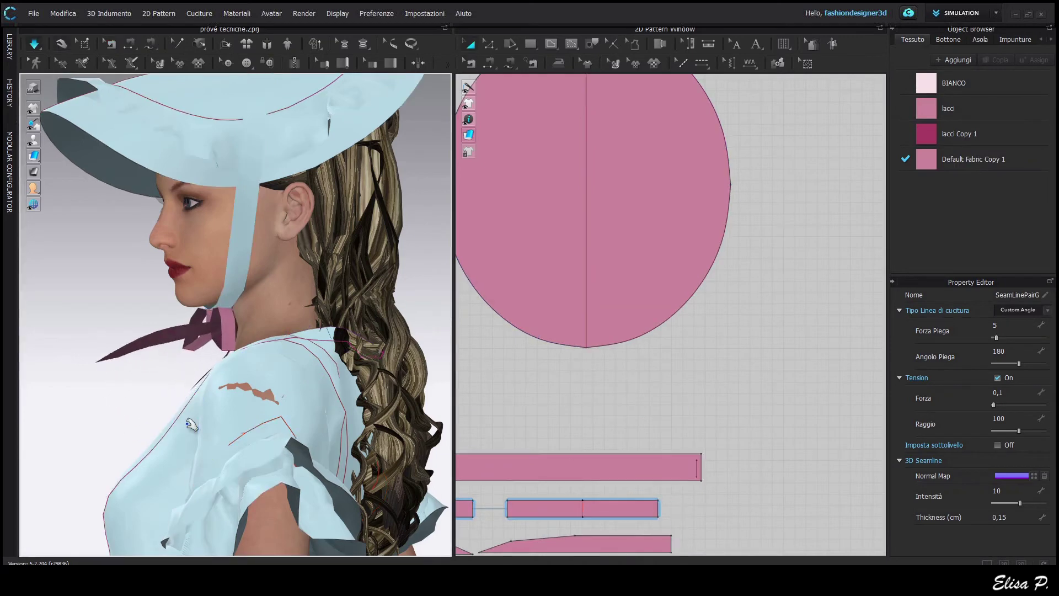
right_drag(191, 424, 68, 435)
click(329, 434)
drag(191, 337, 209, 330)
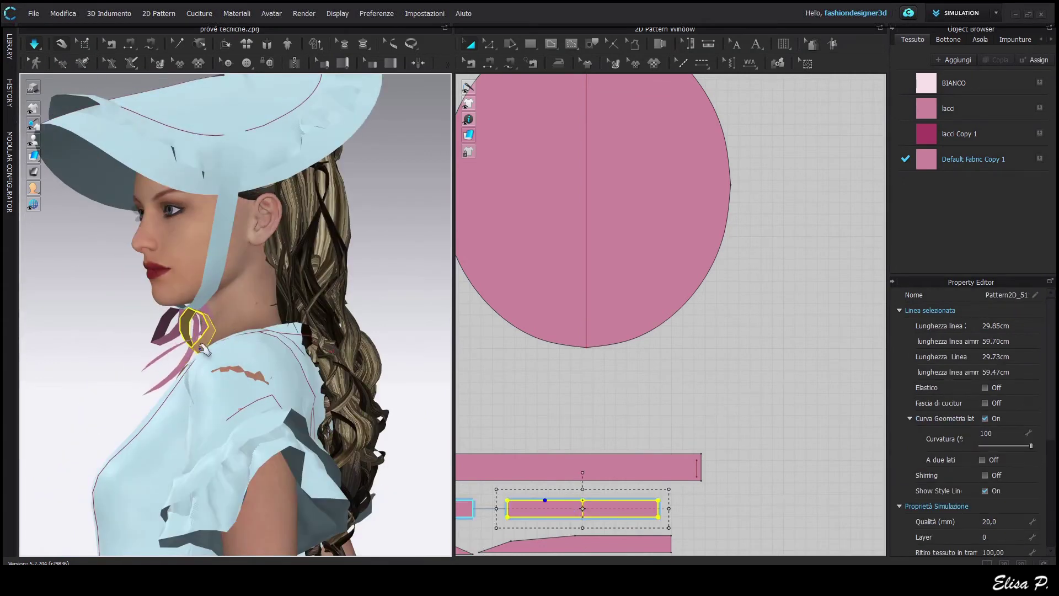
right_drag(156, 368, 202, 342)
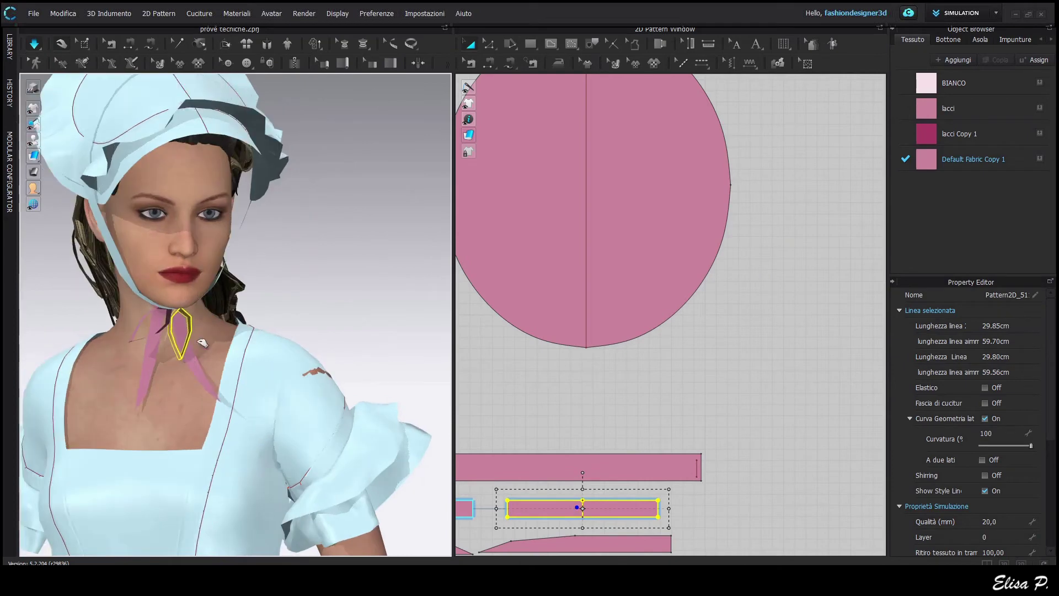
key(space)
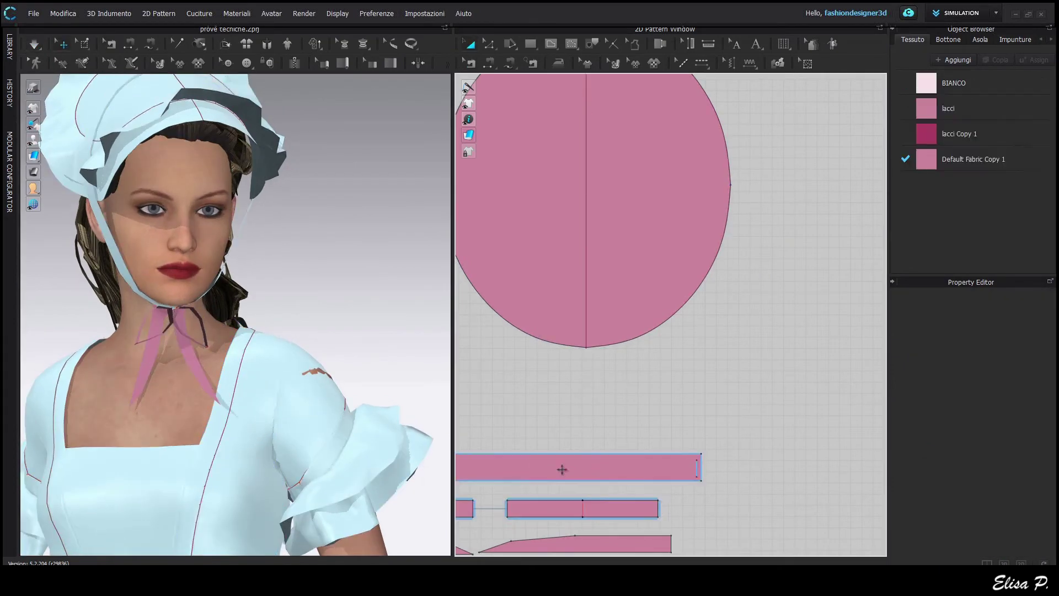
Step: Unfreeze the crown strip and simulate it together with the bow
middle_drag(560, 468, 767, 411)
right_click(709, 402)
click(742, 353)
key(space)
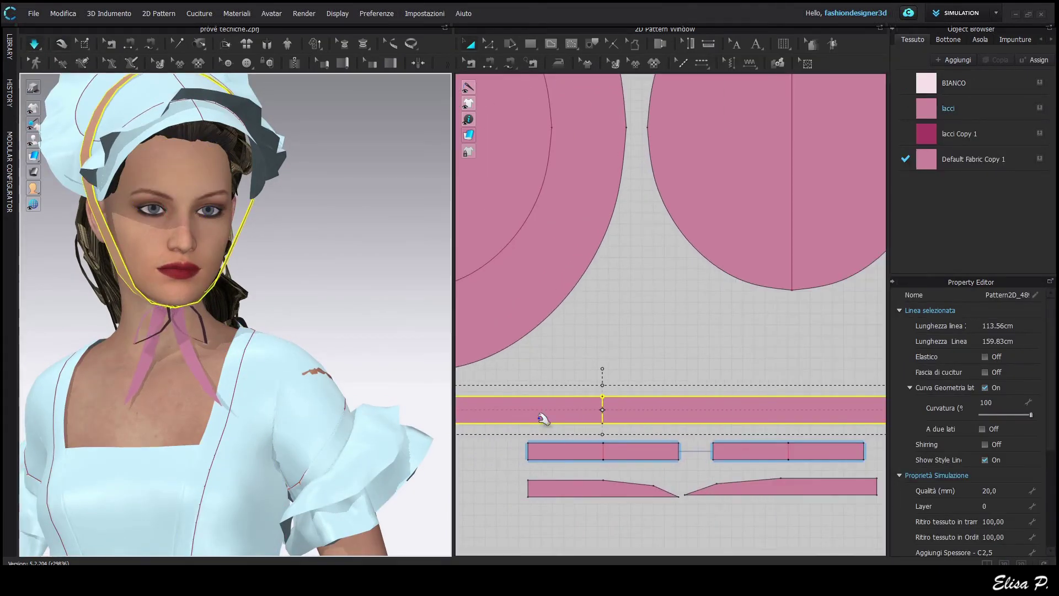
scroll(544, 419, up, 3)
scroll(553, 419, down, 4)
middle_drag(852, 438, 712, 442)
scroll(712, 441, up, 5)
Step: Turn on elastic for the strip's right short edge, set its ratio to 44, and simulate the bow
key(space)
key(z)
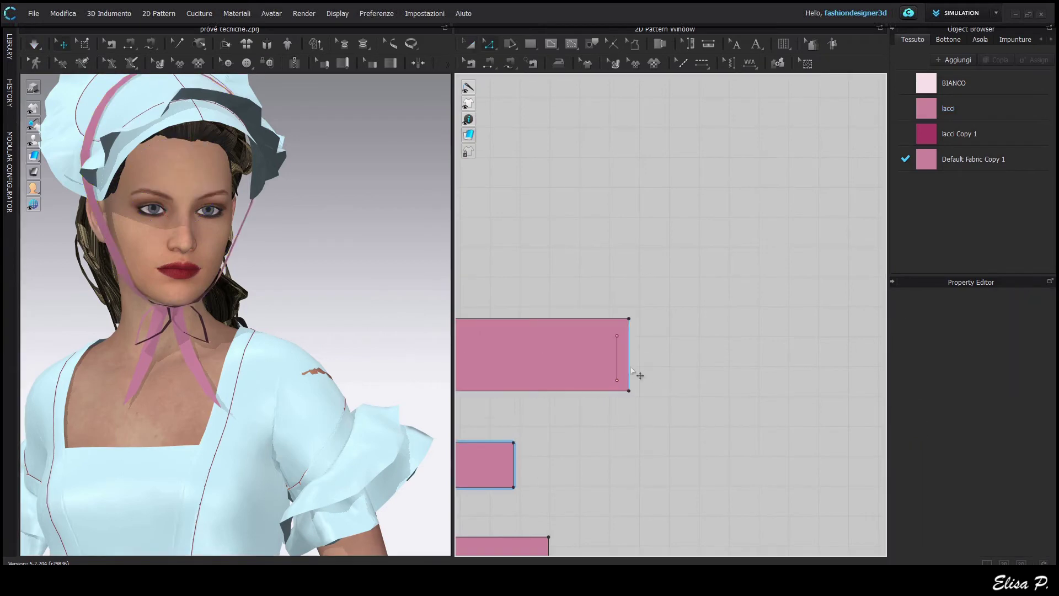
right_click(630, 367)
click(985, 357)
key(space)
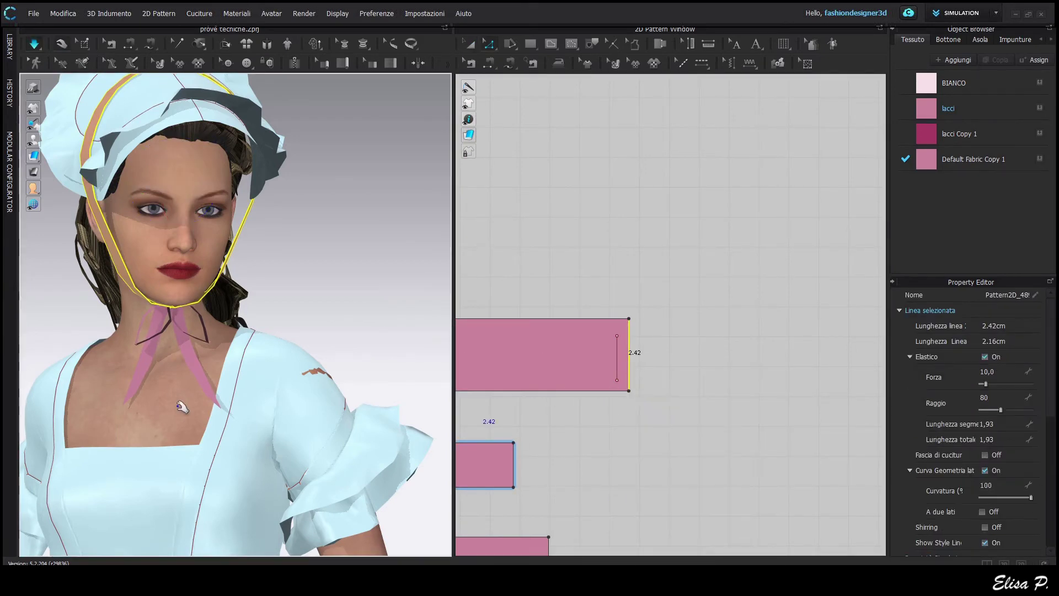
scroll(182, 407, up, 5)
drag(997, 409, 978, 411)
scroll(270, 380, down, 4)
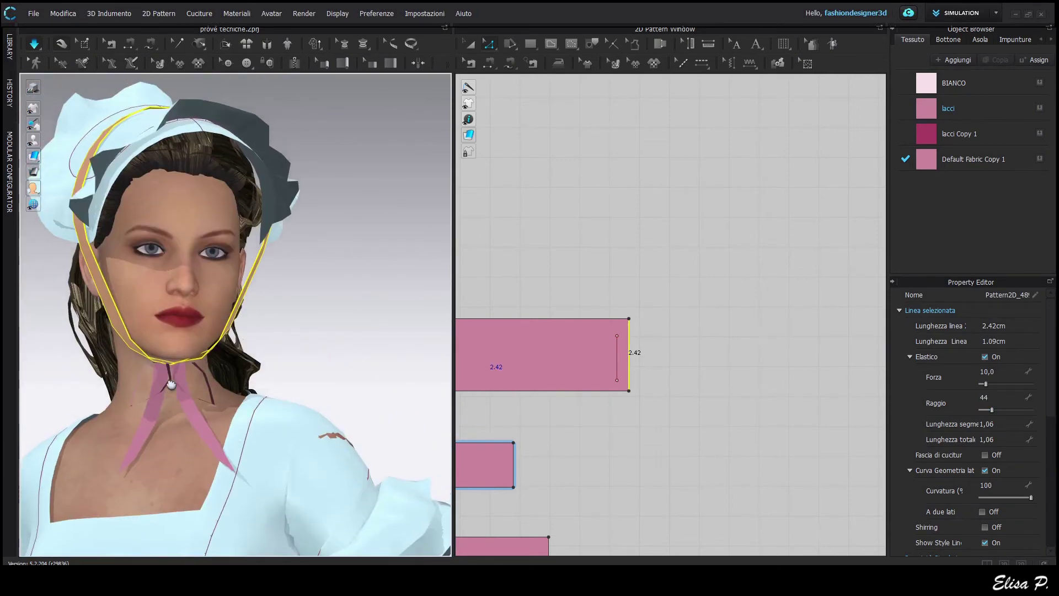
middle_drag(568, 468, 720, 470)
key(space)
scroll(726, 398, down, 8)
Step: Unfreeze the hat's ring and two oval pieces and simulate the whole hat
click(469, 43)
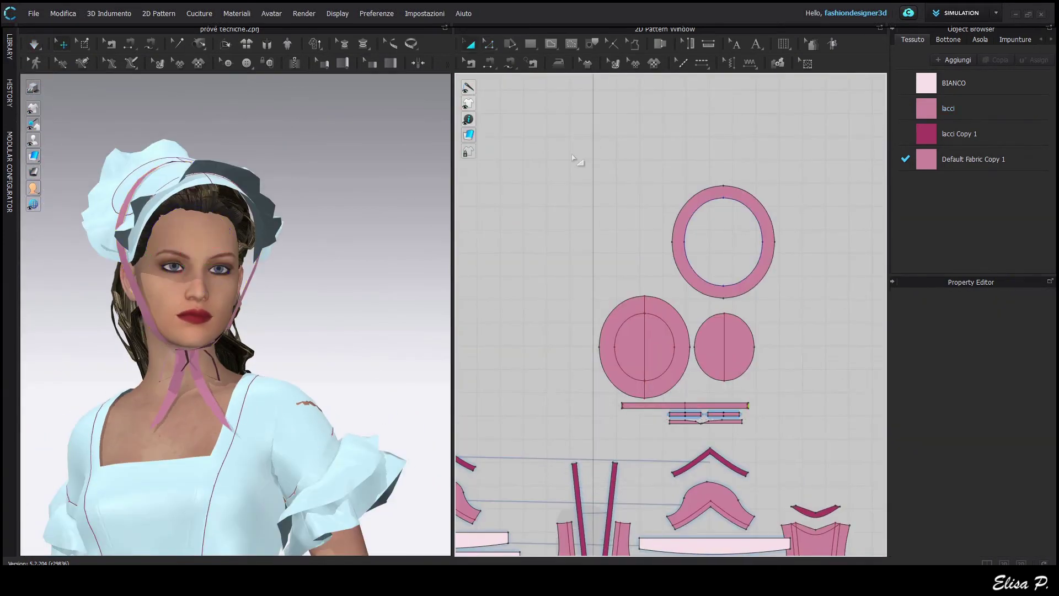
drag(782, 405, 786, 408)
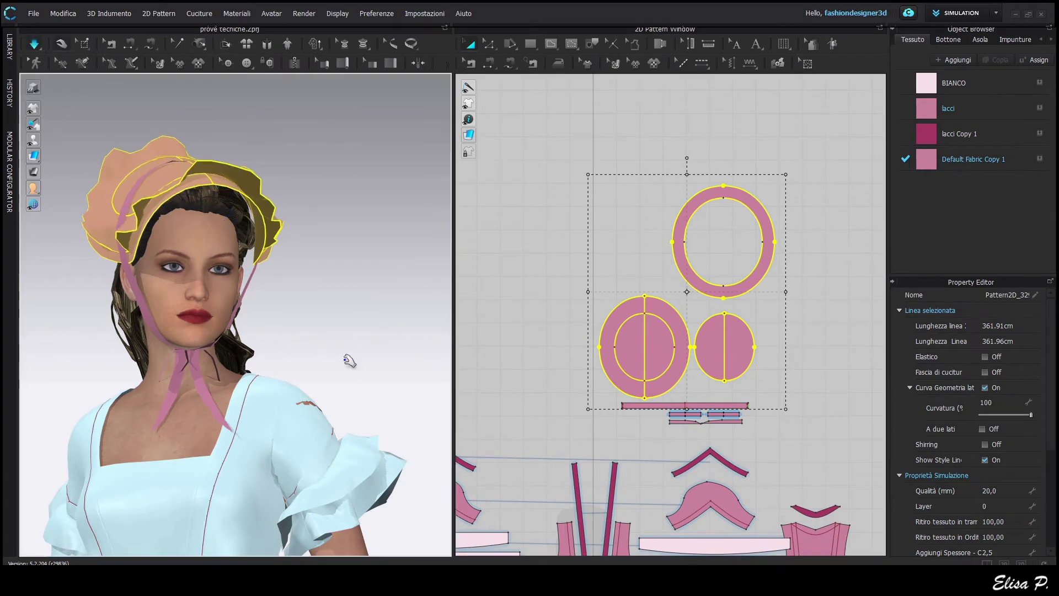
right_drag(346, 314, 383, 336)
click(421, 360)
right_drag(424, 363, 379, 356)
click(62, 43)
scroll(607, 432, up, 3)
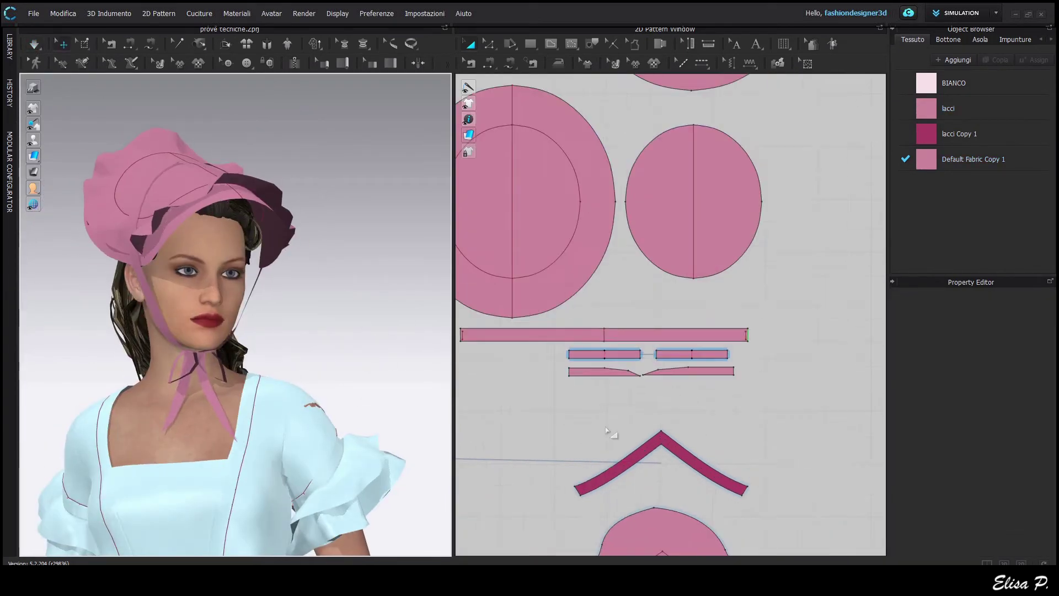
Step: Shorten the crown strip at both ends to a total outline of 108.95 cm and restart the simulation
scroll(652, 300, up, 2)
click(681, 328)
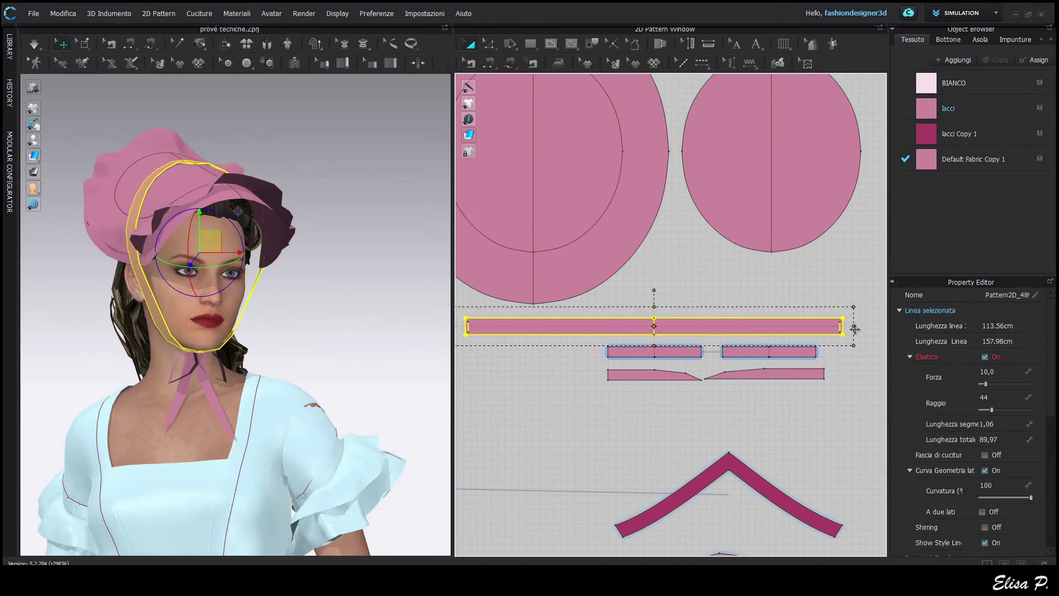
key(space)
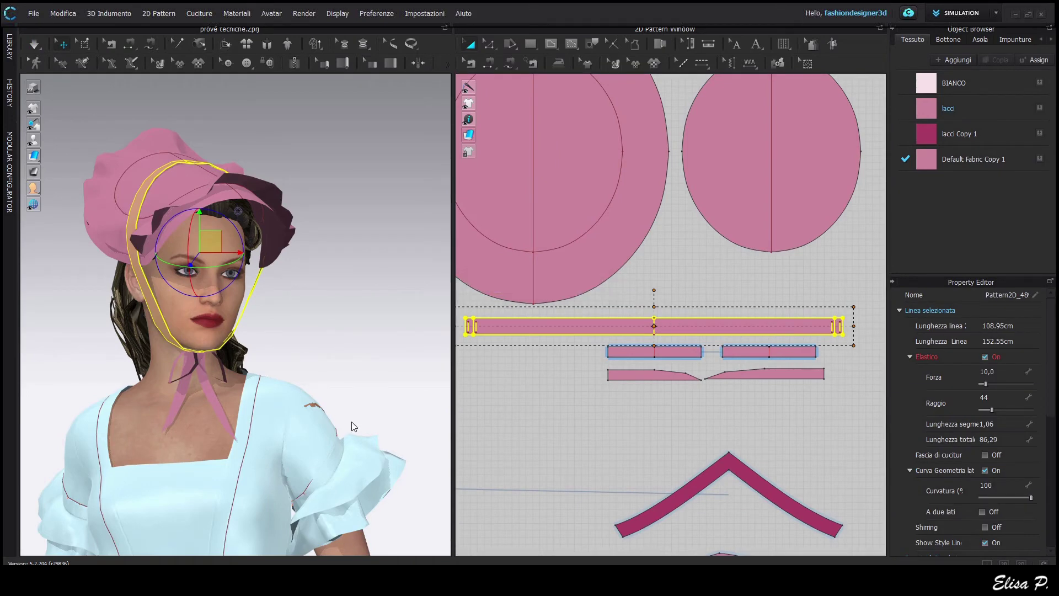
Step: Simulate the shortened crown strip with the hat and pull on the back of the brim to settle it
key(space)
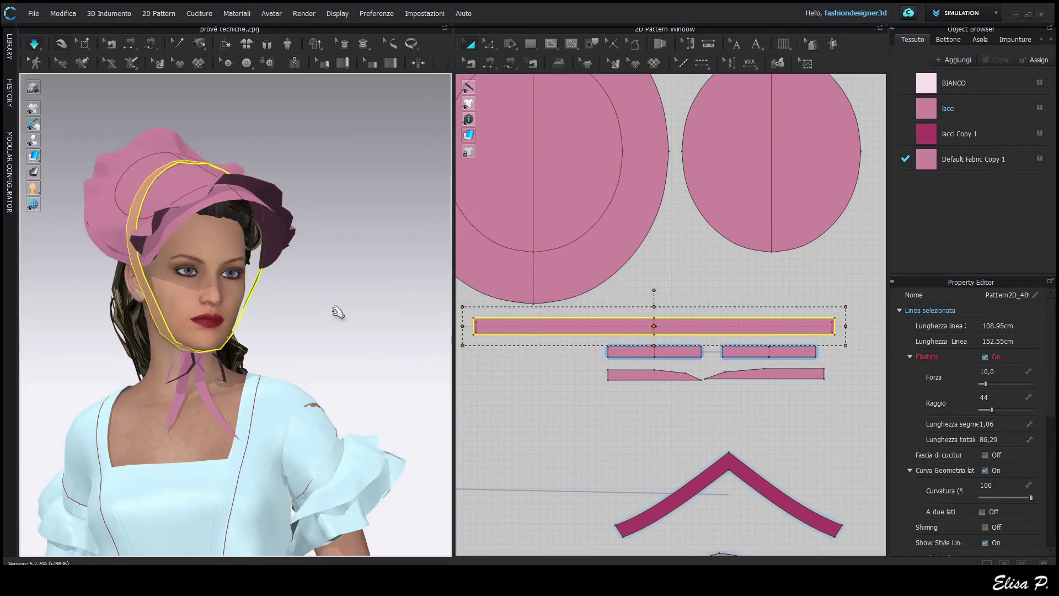
right_drag(338, 310, 217, 351)
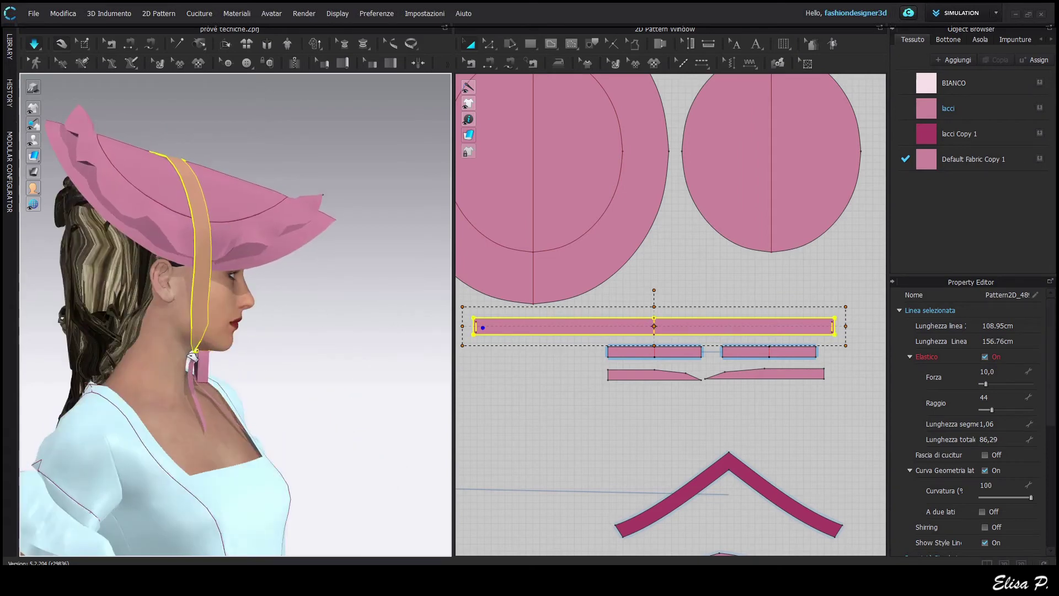
click(58, 166)
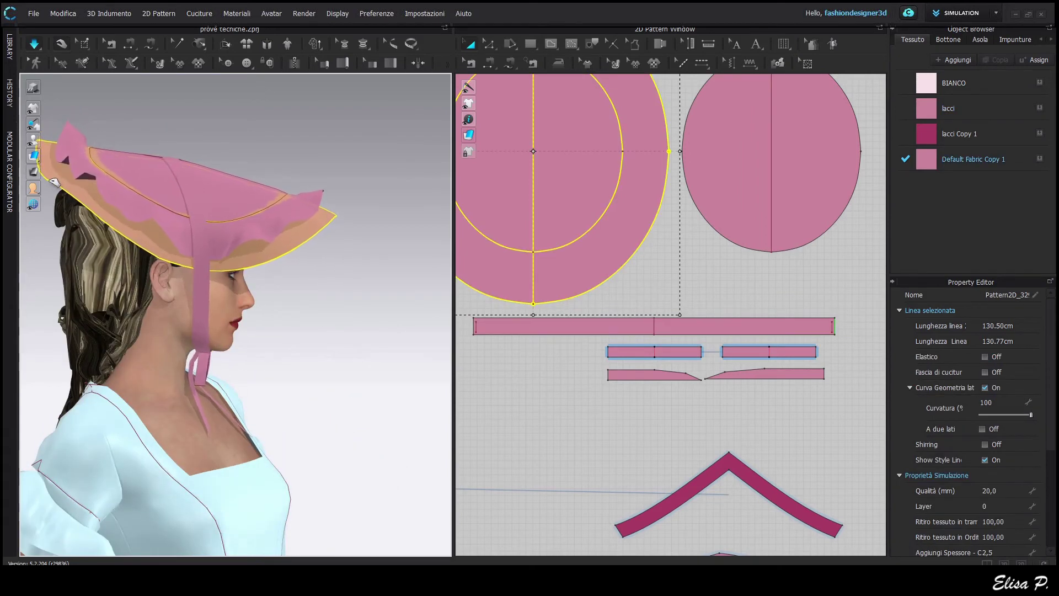
key(space)
right_drag(301, 337, 234, 329)
Step: Enlarge the hat's ring piece in the 2D pattern
scroll(694, 310, down, 4)
middle_drag(783, 154, 746, 314)
click(378, 354)
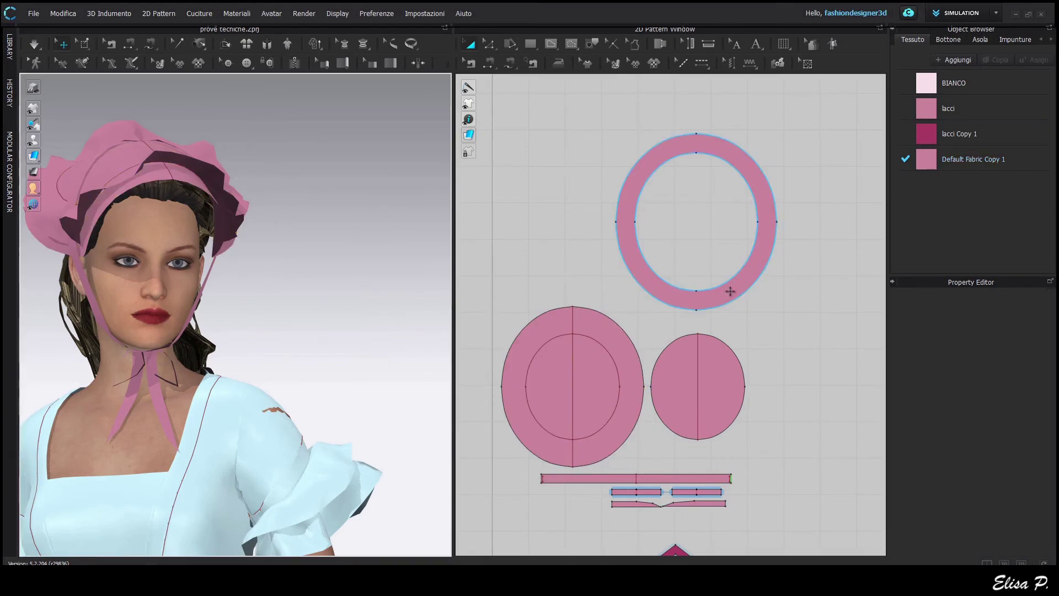
click(730, 291)
Step: Raise the crown strip's simulation layer so it lies over the hat pieces, and select the ring for simulation
click(658, 479)
right_click(656, 479)
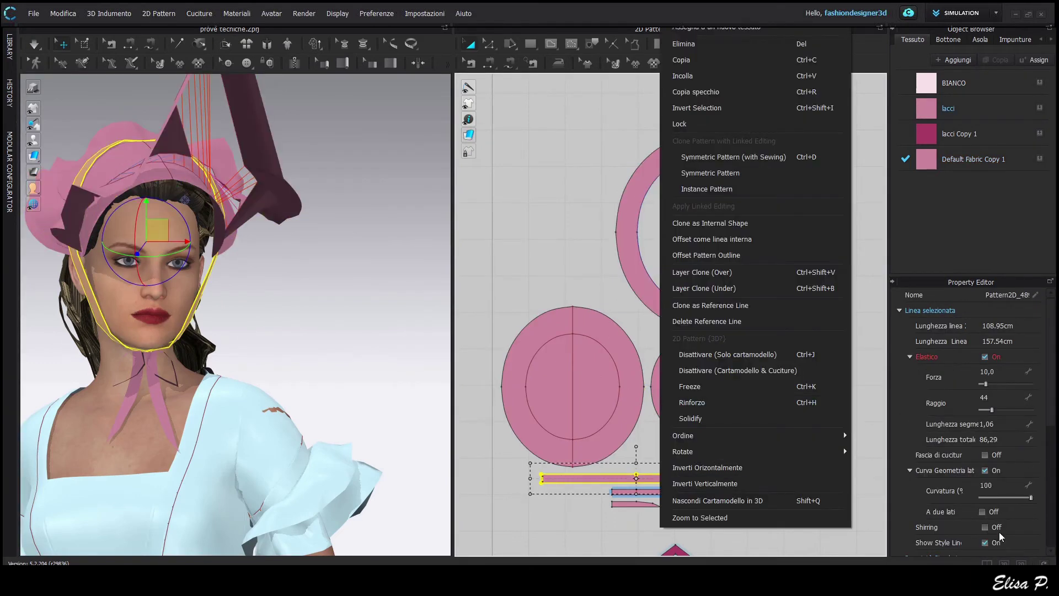
click(1000, 536)
scroll(1000, 536, down, 3)
click(999, 490)
click(747, 309)
key(space)
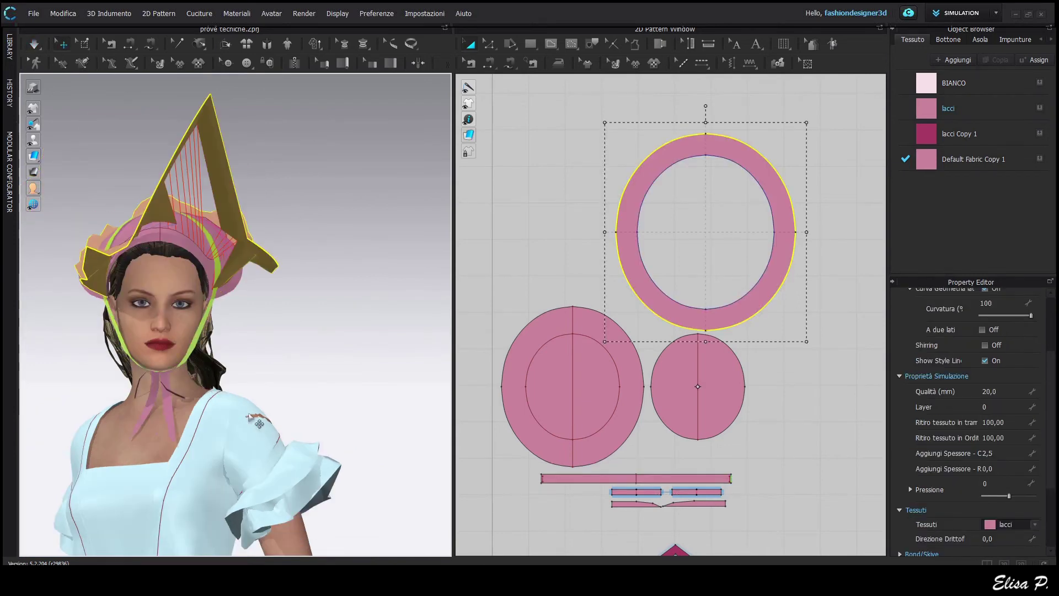
Step: Freeze the crown strip together with the bow's loops and tails and simulate the enlarged ring
click(656, 481)
scroll(655, 489, up, 2)
shift+click(650, 493)
shift+click(648, 509)
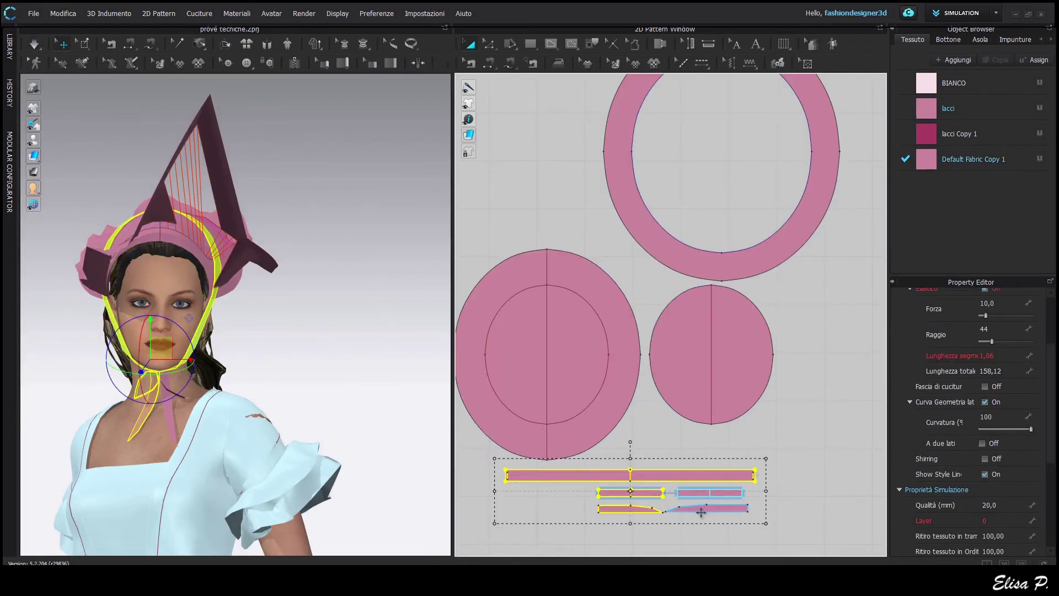
key(space)
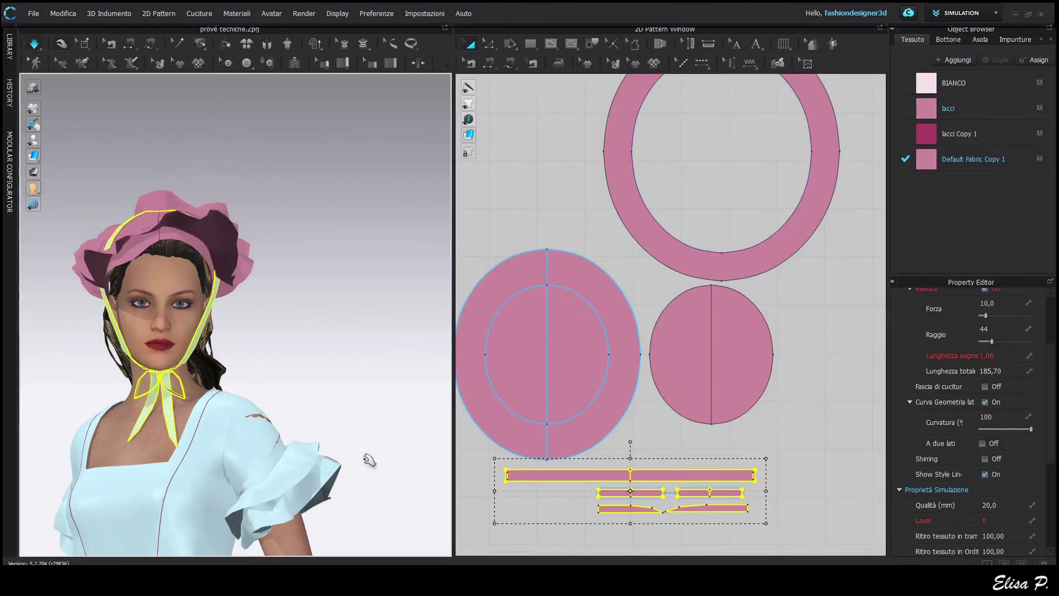
right_drag(330, 447, 243, 441)
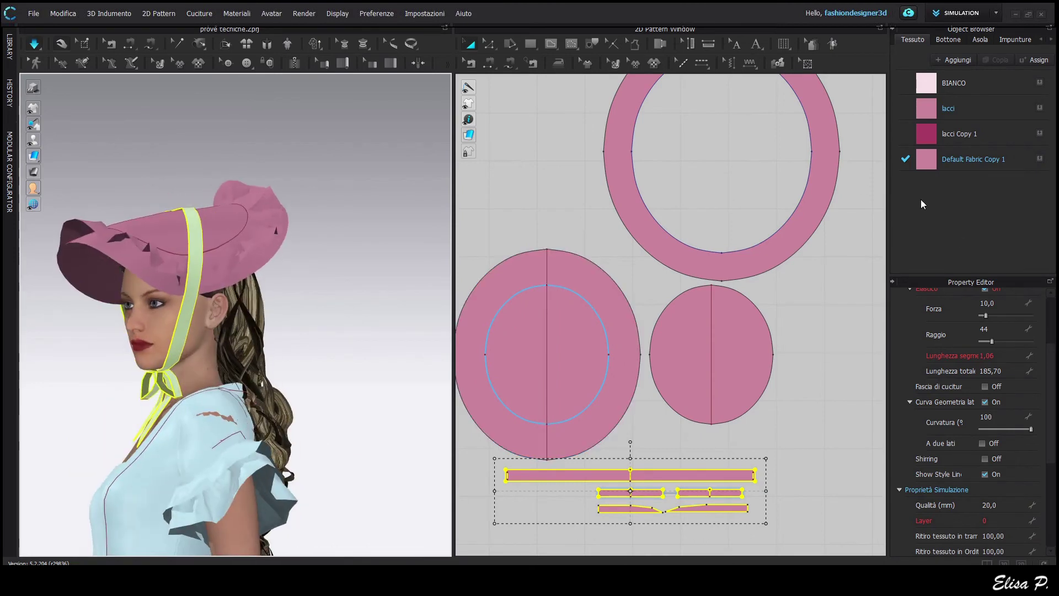
Step: Assign the BIANCO fabric to the hat's ring piece
click(825, 166)
drag(927, 83, 822, 127)
click(312, 392)
right_drag(312, 393, 66, 108)
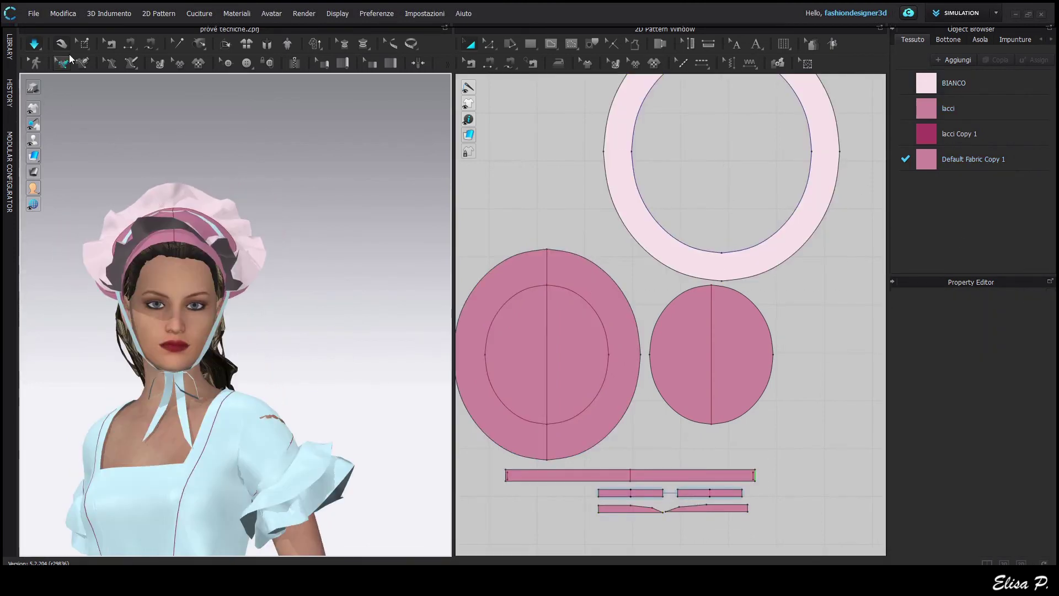
right_drag(128, 236, 139, 338)
scroll(491, 342, down, 2)
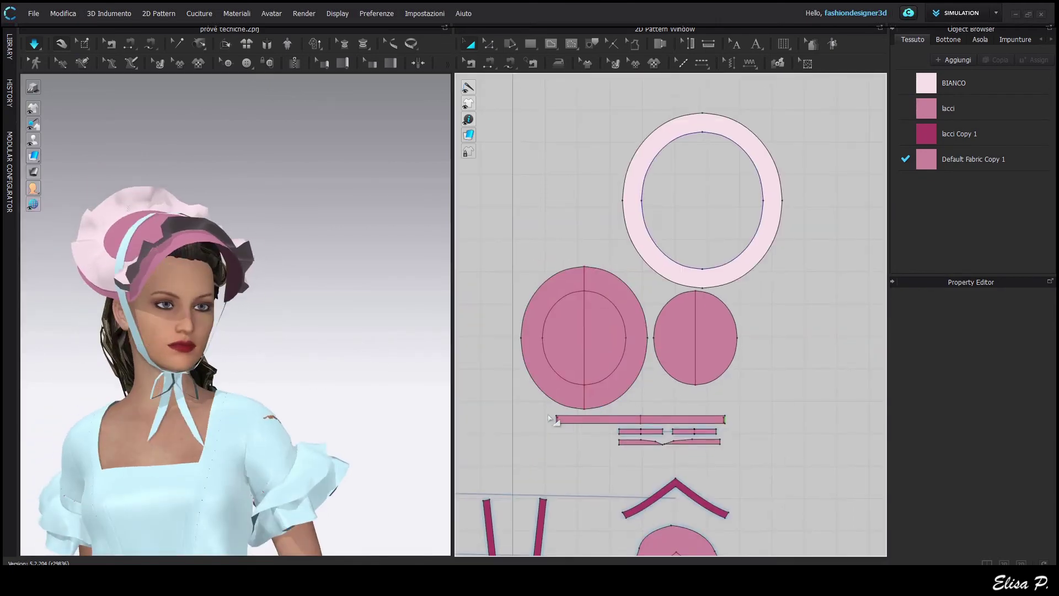
Step: Try to unfreeze the crown strip and the bow pieces during the simulation
drag(696, 456, 740, 454)
right_click(712, 431)
click(737, 403)
click(368, 397)
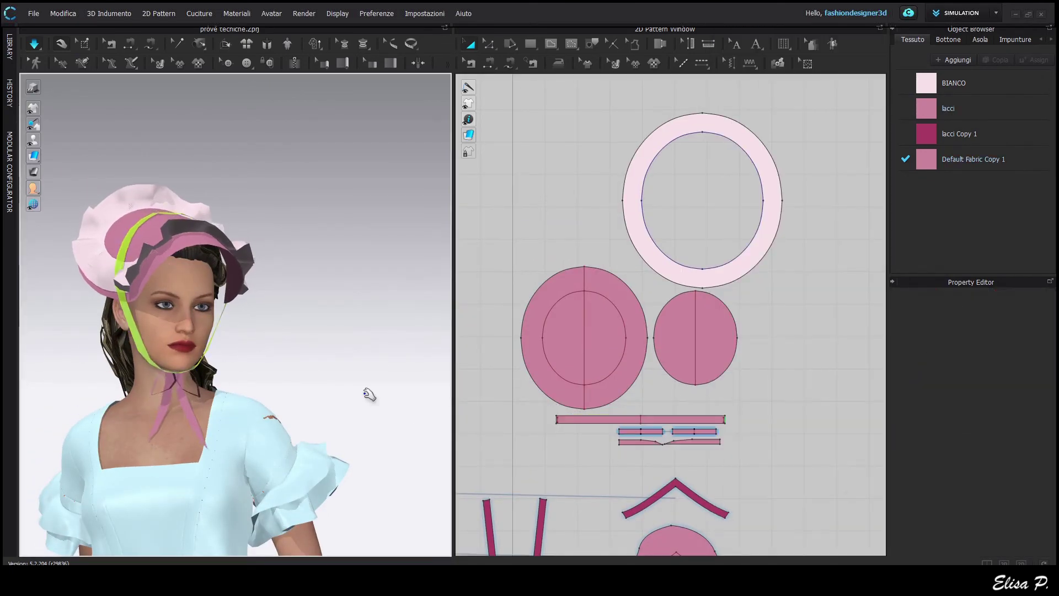
key(space)
scroll(602, 411, up, 3)
key(ctrl+z)
key(ctrl+z)
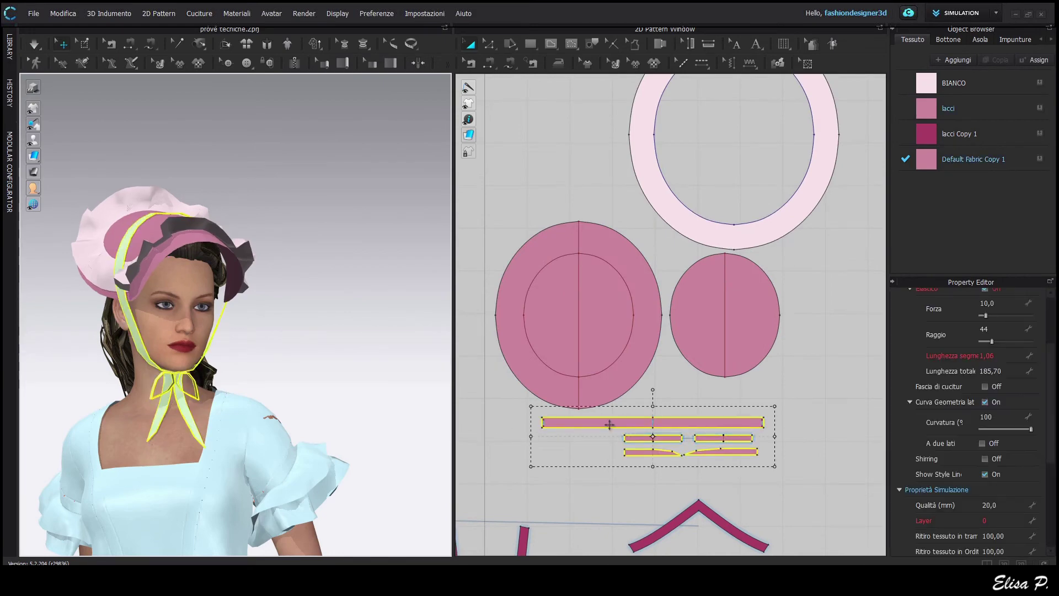
Step: Set the crown strip's simulation layer to 0
click(609, 424)
click(1000, 490)
text(0)
click(386, 403)
Step: Unfreeze the crown strip and all the bow's loop and tail pieces
drag(518, 404, 809, 480)
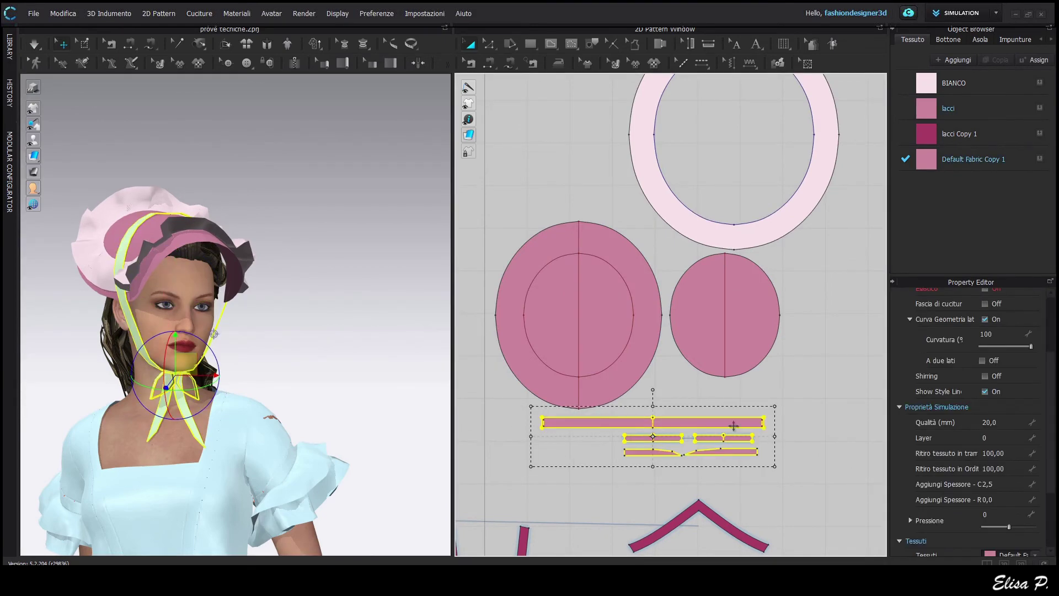
right_click(732, 428)
click(757, 403)
click(331, 398)
Step: Offset the bow loop's central fold line to one side as internal lines
scroll(653, 444, up, 5)
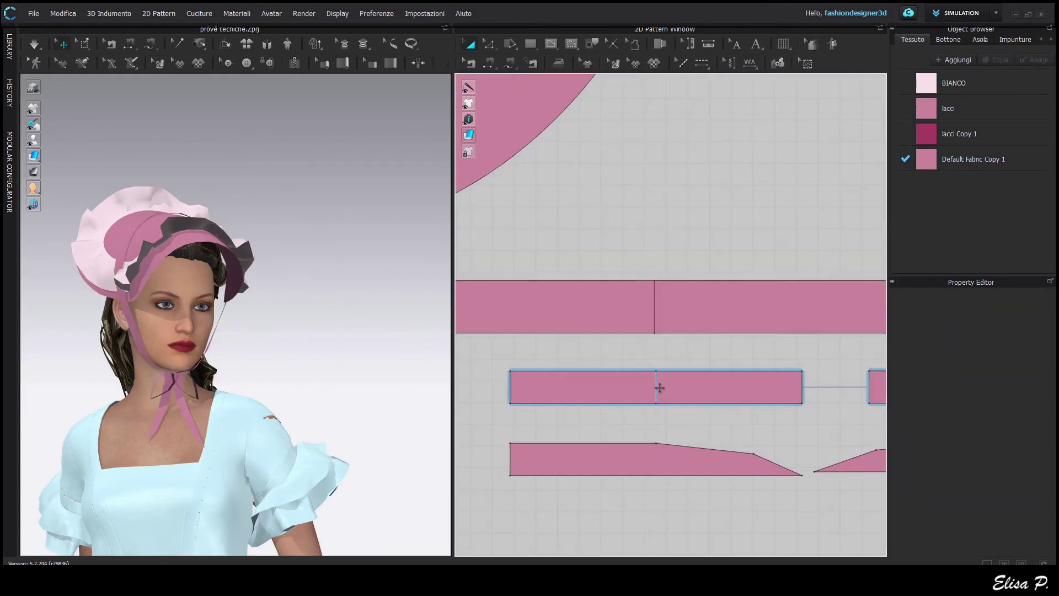
right_click(655, 389)
click(708, 179)
click(577, 238)
click(498, 330)
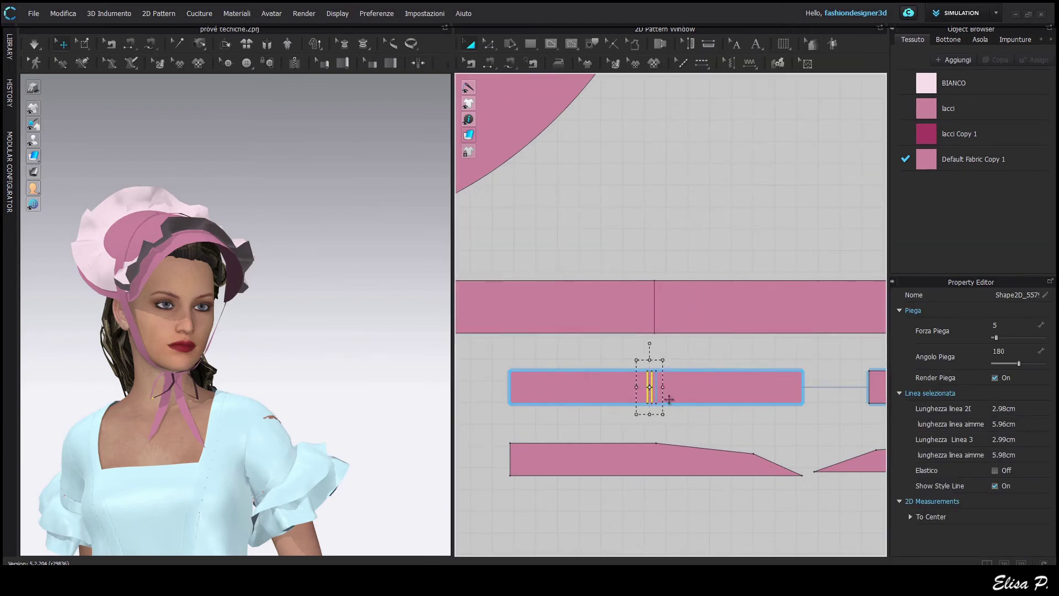
Step: Offset the bow loop's original central fold line to the opposite side as well
scroll(668, 398, up, 5)
click(633, 393)
right_click(633, 393)
click(687, 184)
click(464, 259)
click(499, 329)
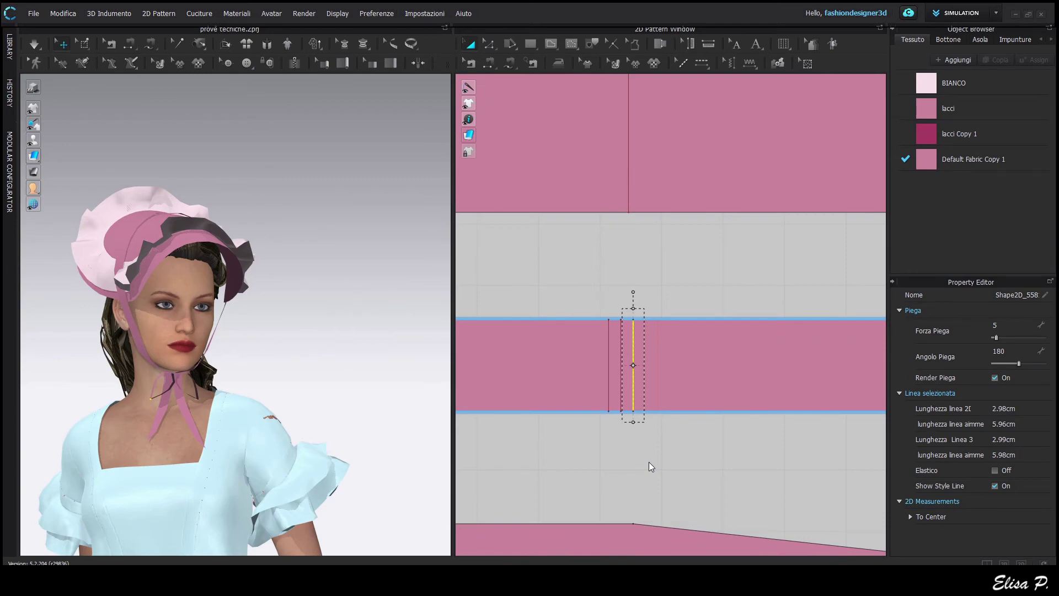
Step: Unfreeze all the pattern pieces of the dress
scroll(610, 413, down, 4)
scroll(611, 413, down, 2)
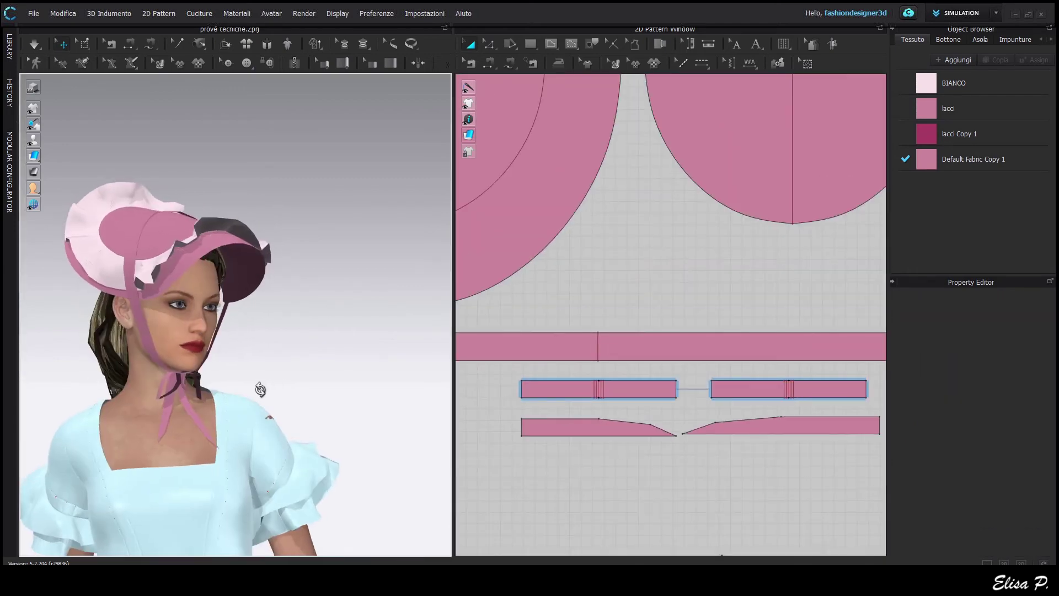
scroll(661, 444, down, 3)
scroll(661, 444, down, 3)
drag(564, 287, 874, 453)
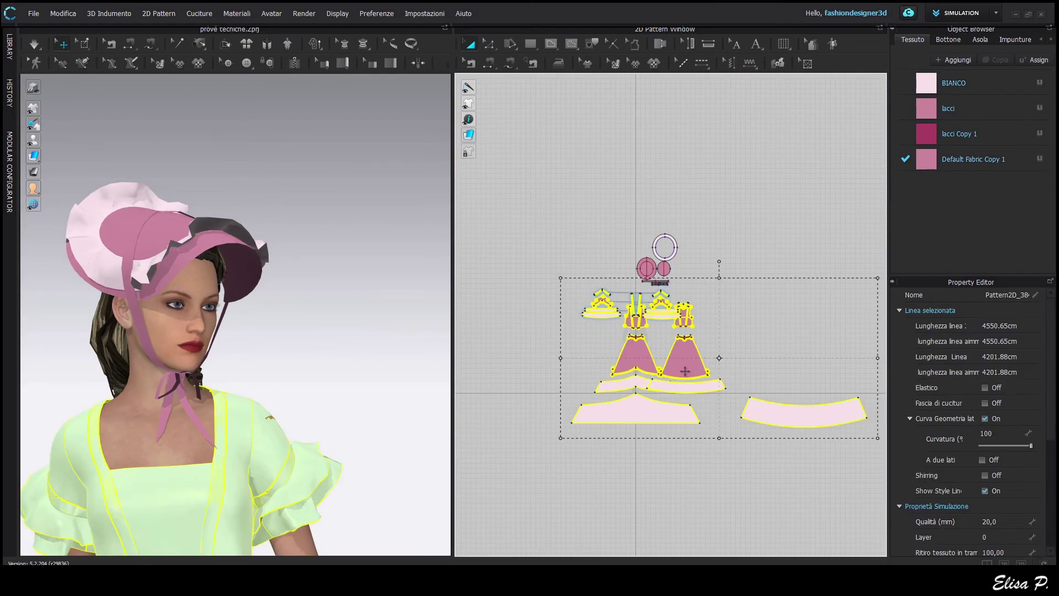
click(381, 387)
right_drag(381, 387, 359, 393)
scroll(307, 386, up, 4)
scroll(359, 393, down, 1)
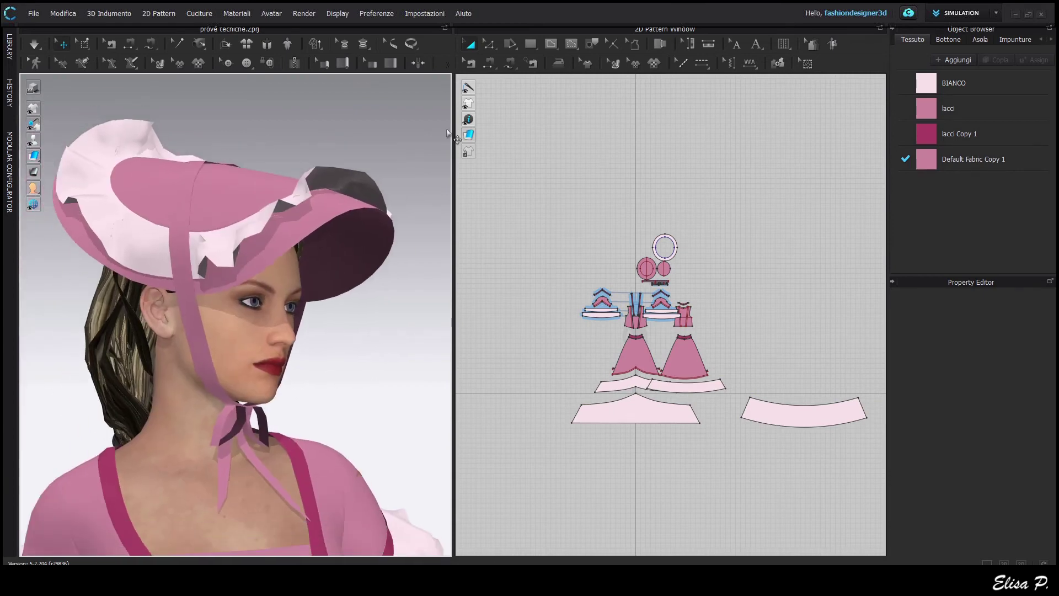
right_drag(419, 353, 334, 338)
Step: Import the rose OBJ, adding it as an avatar object at the default millimetre scale of 100%
click(33, 13)
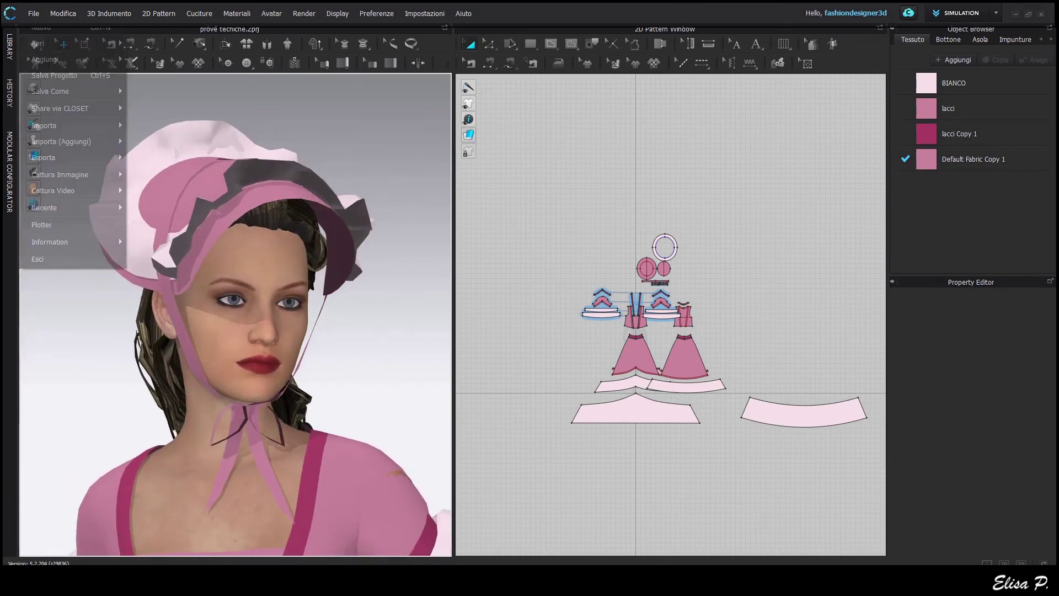
mouse_move(105, 142)
click(169, 177)
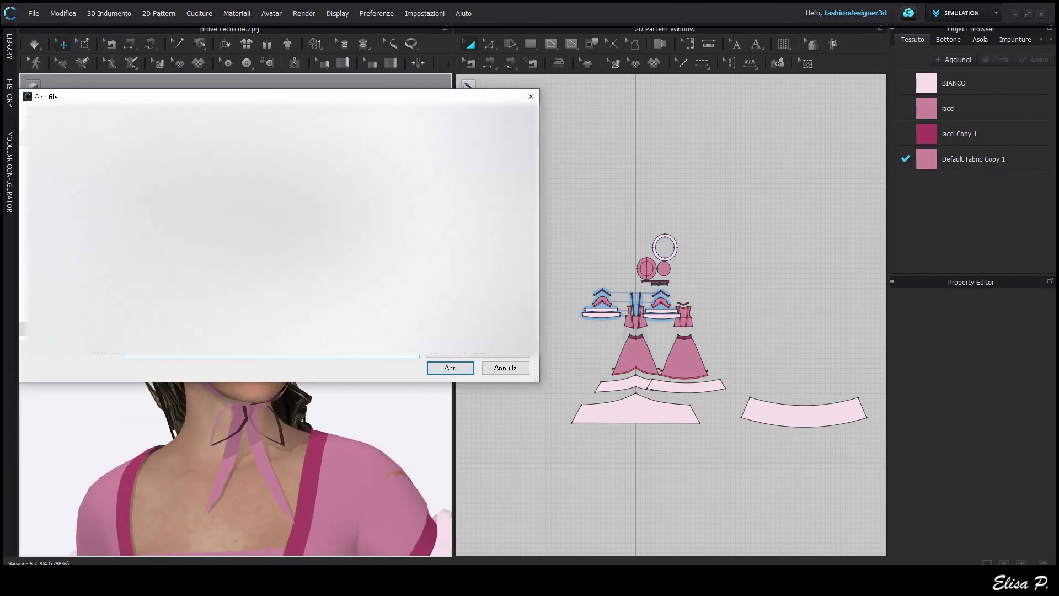
key(Escape)
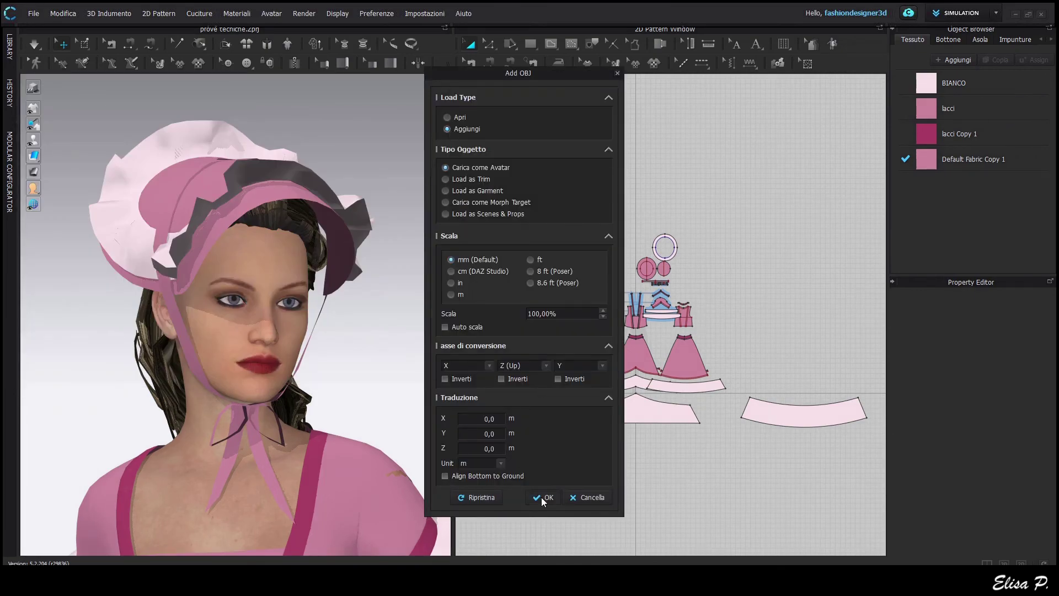
click(543, 498)
Step: Place the imported rose on the side of the hat, above the crown strip's ear end
scroll(327, 135, up, 5)
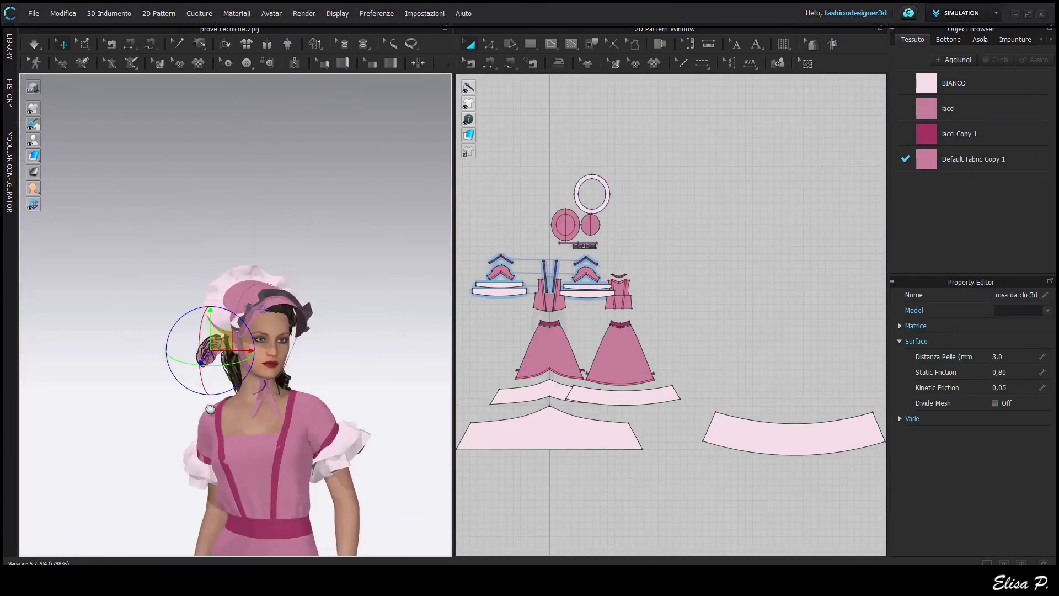
drag(451, 313, 247, 120)
scroll(285, 303, up, 3)
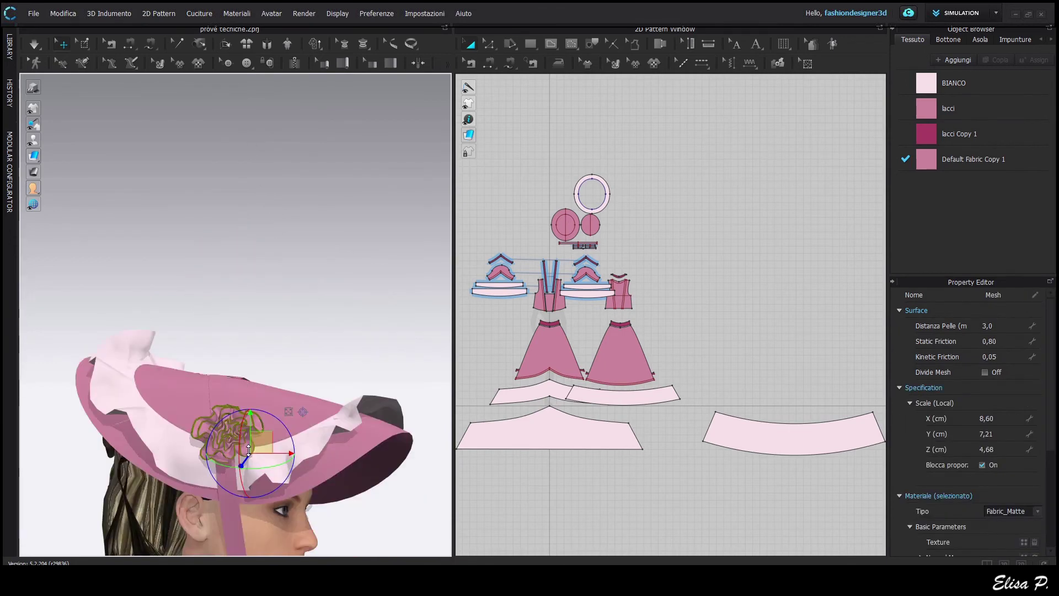
Step: Color the rose's petal edges #AC3F65, sampled from the lacci Copy 1 fabric swatch
scroll(970, 414, down, 5)
click(1034, 422)
click(318, 192)
click(926, 135)
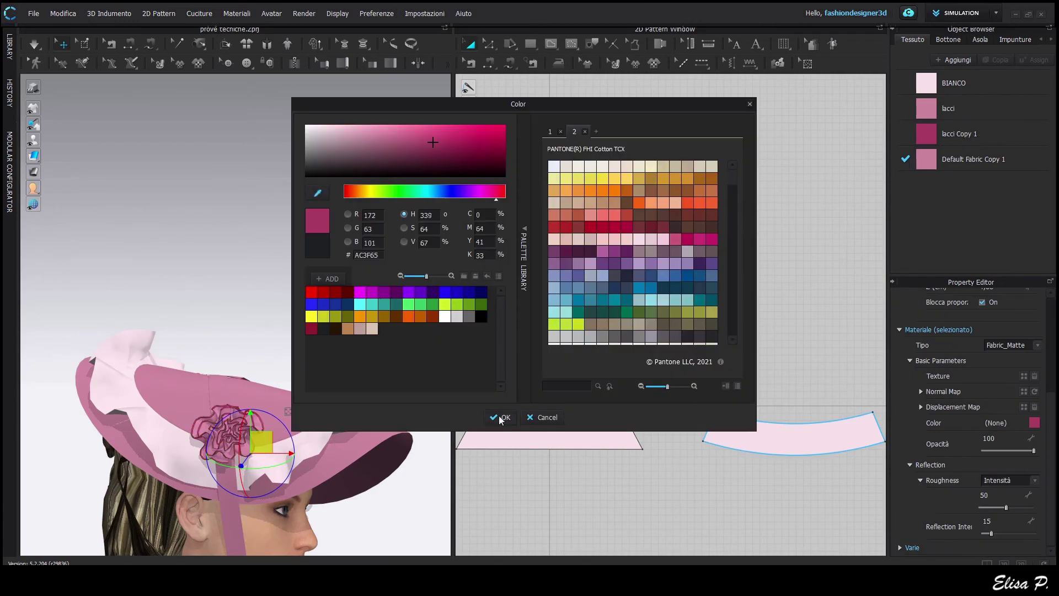
click(499, 417)
Step: Color the rose's petals with the pale pink sampled from the BIANCO fabric swatch
click(247, 449)
click(1037, 426)
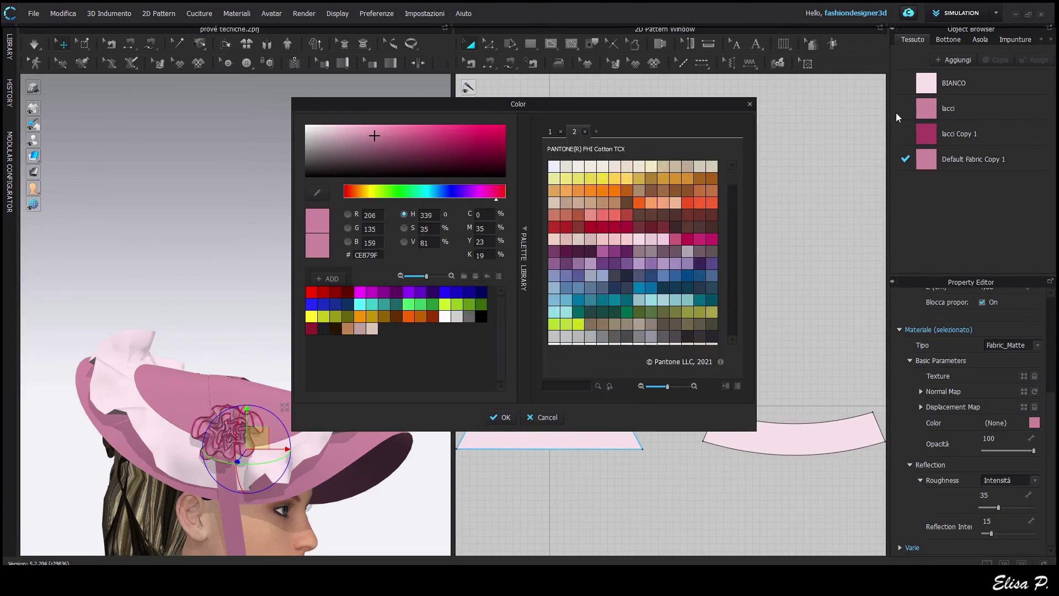
click(322, 194)
click(930, 82)
click(499, 418)
click(433, 500)
Step: Open the render window and start an interactive render of the avatar wearing the hat
right_drag(426, 504, 358, 463)
click(304, 13)
click(317, 27)
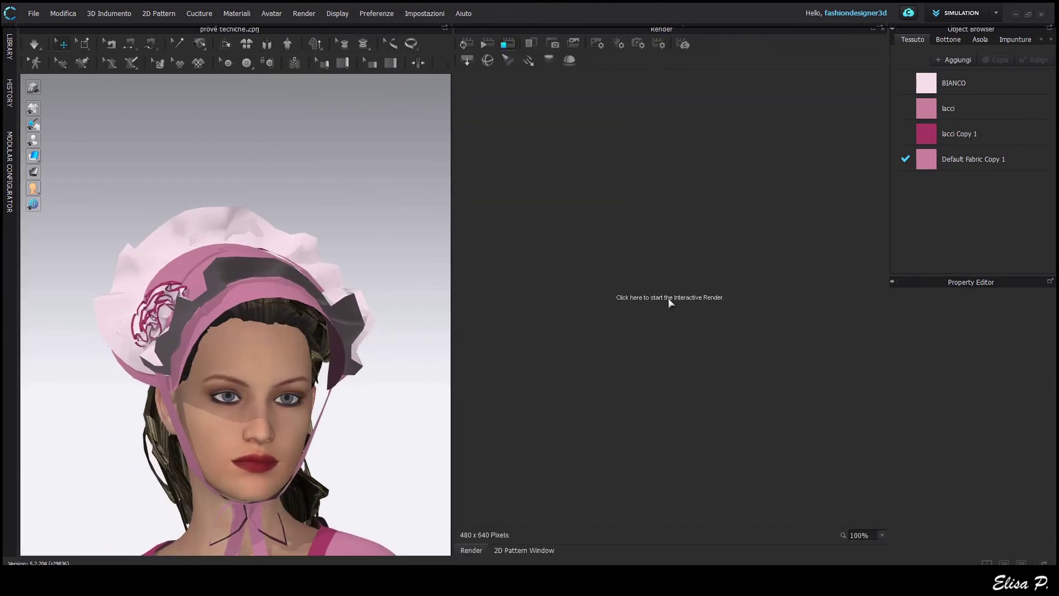
click(640, 465)
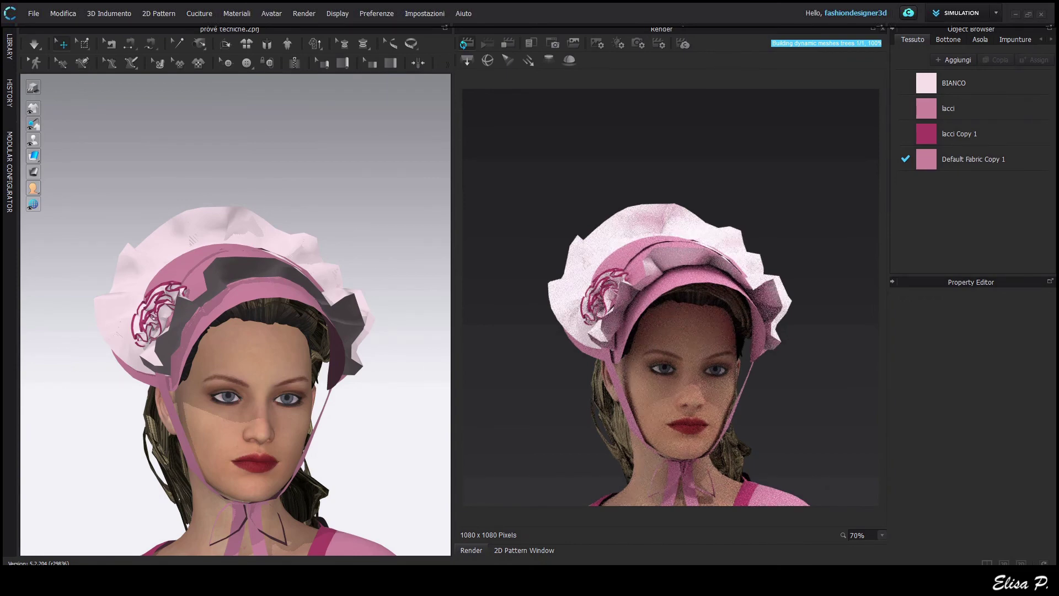
right_drag(386, 456, 390, 458)
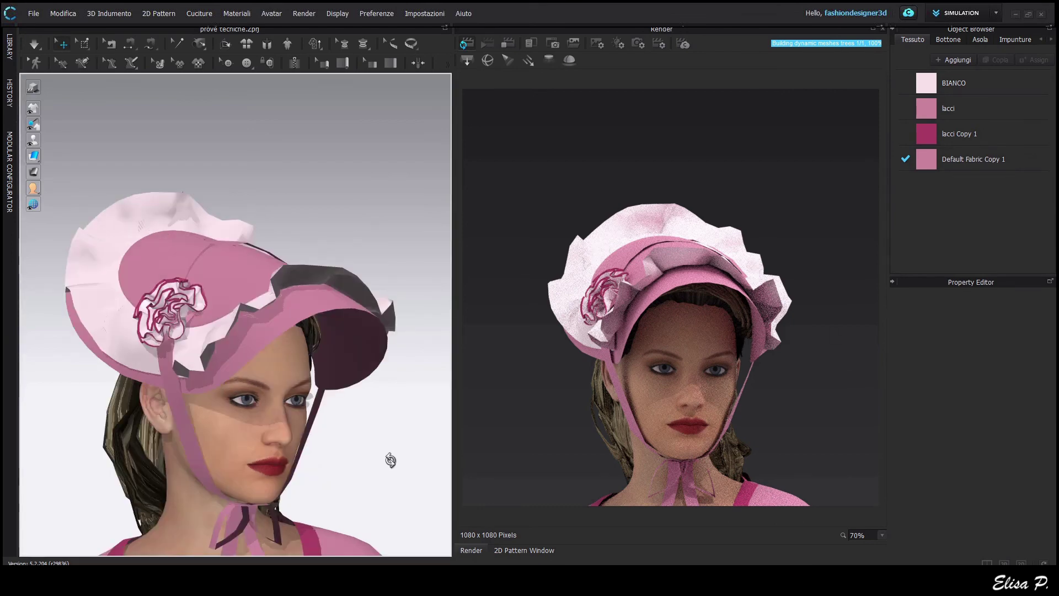
Step: Set the simulation quality of all hat and bow pieces to 10 mm and render the hat again
click(538, 550)
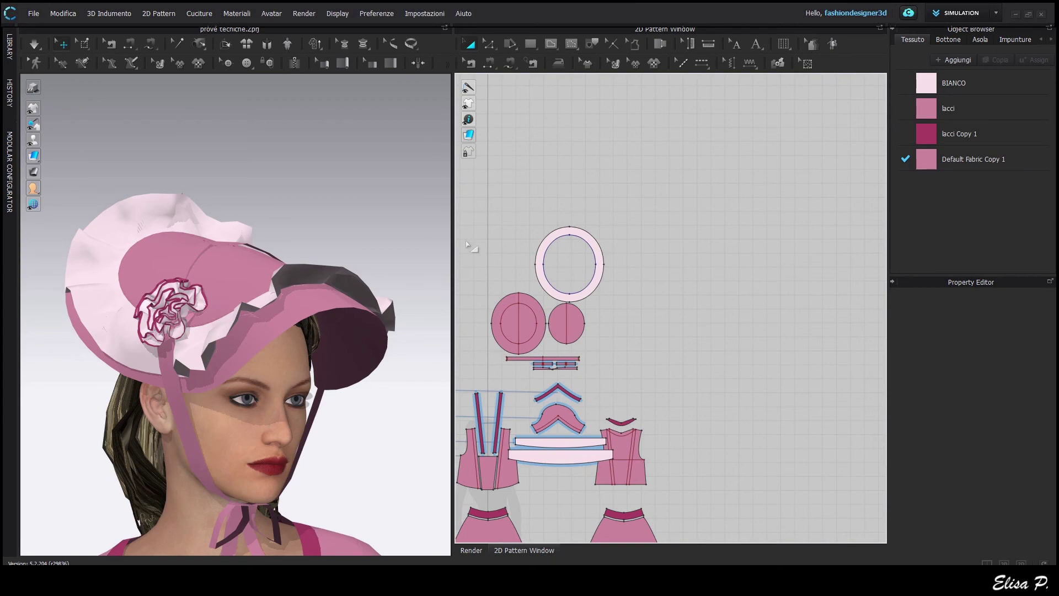
middle_drag(473, 180, 601, 191)
drag(597, 187, 758, 394)
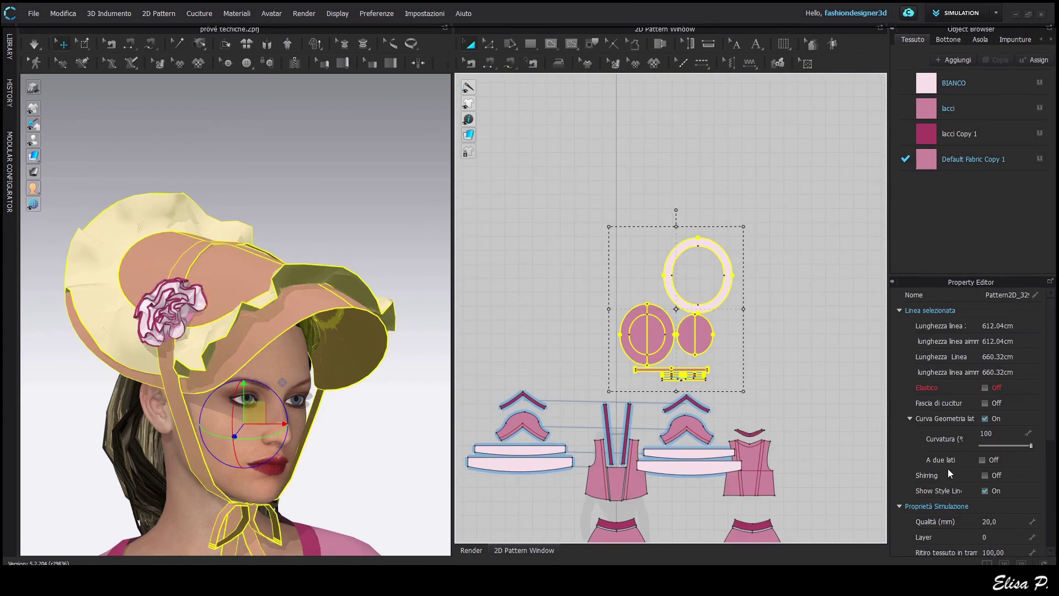
click(990, 522)
text(21)
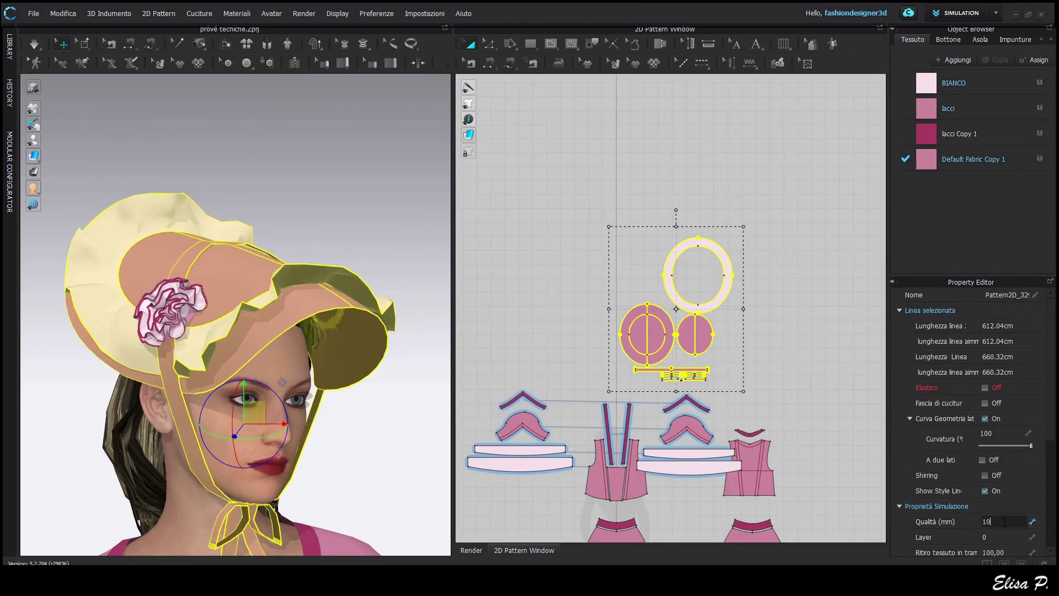
key(Return)
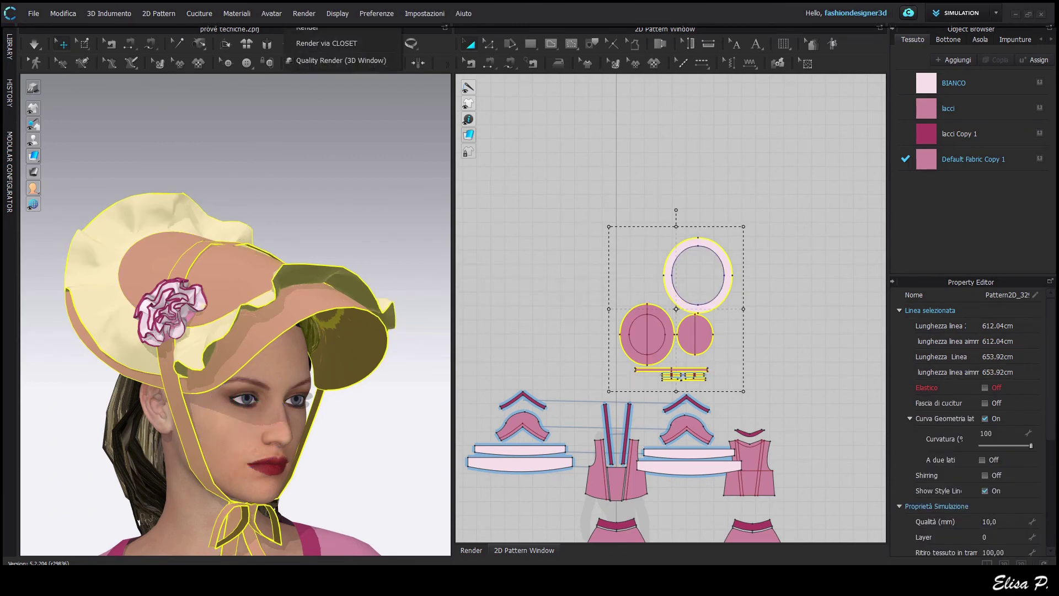
click(471, 550)
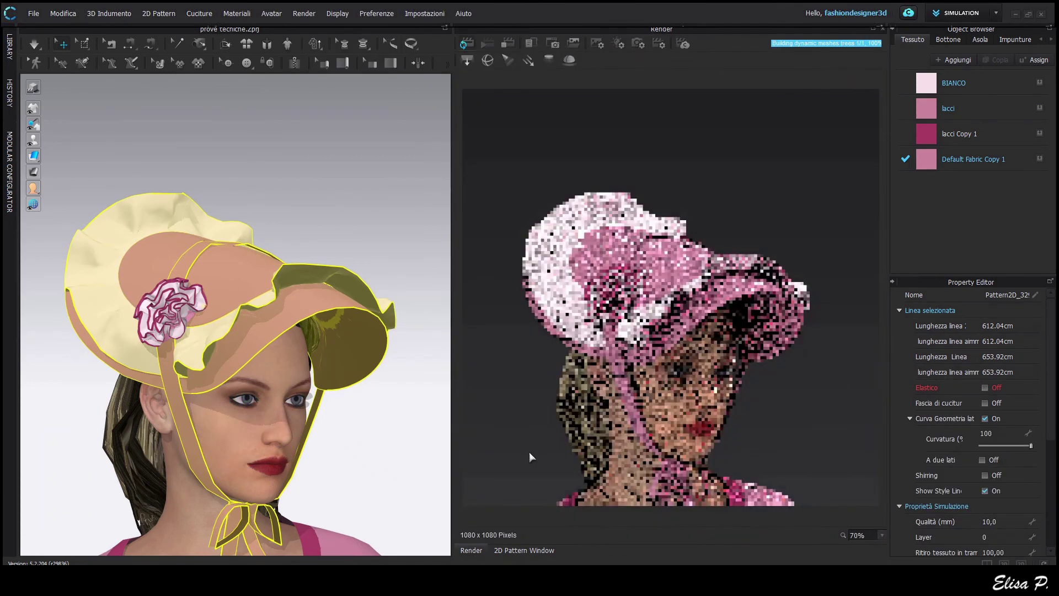